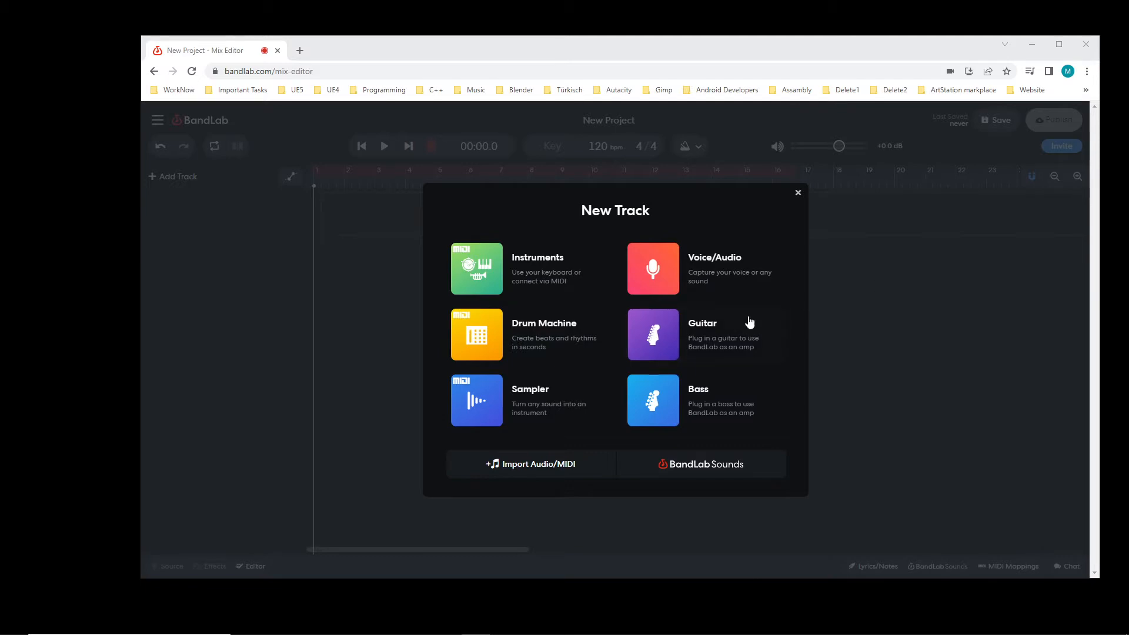
Add a new Instruments track and set its instrument to Classic Metal Guitar from the Guitars category
left_click(494, 268)
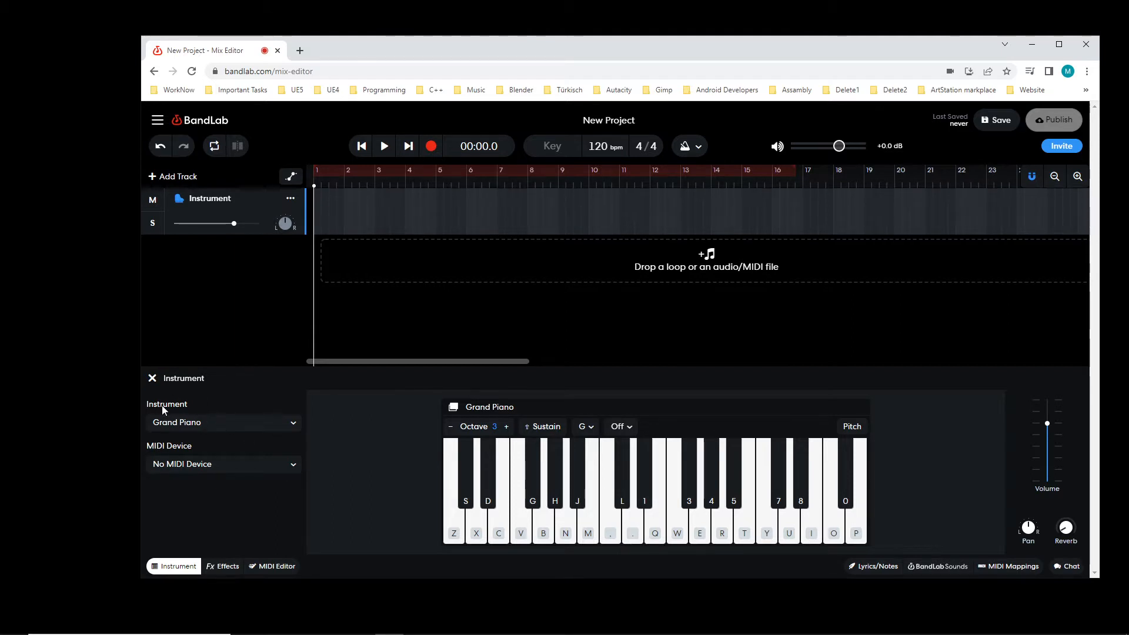
left_click(194, 422)
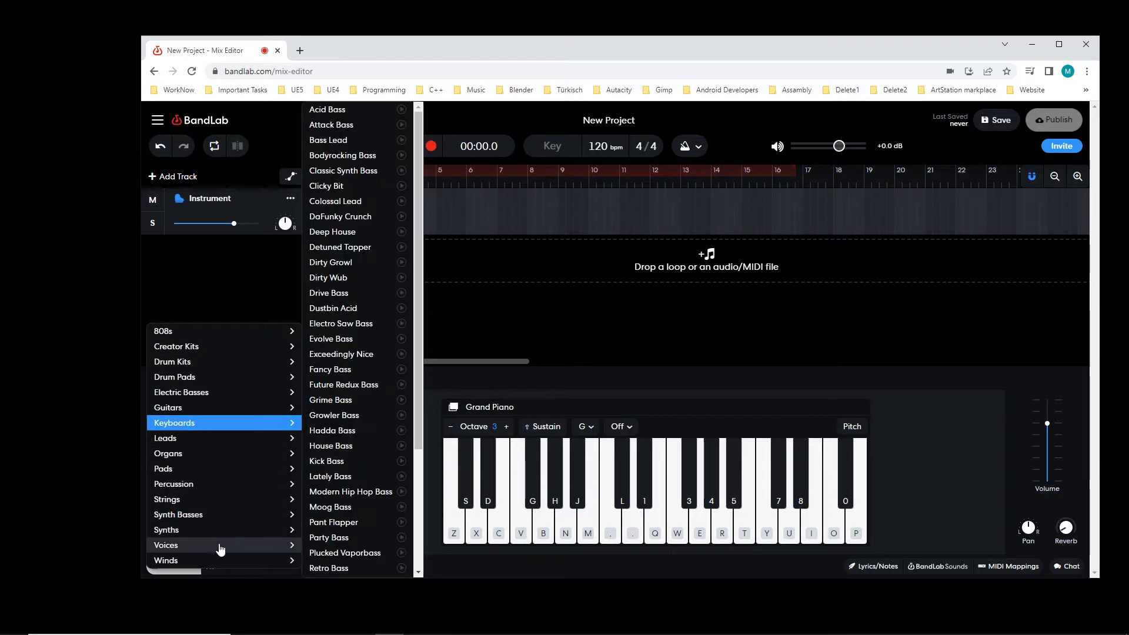
mouse_move(219, 552)
mouse_move(216, 399)
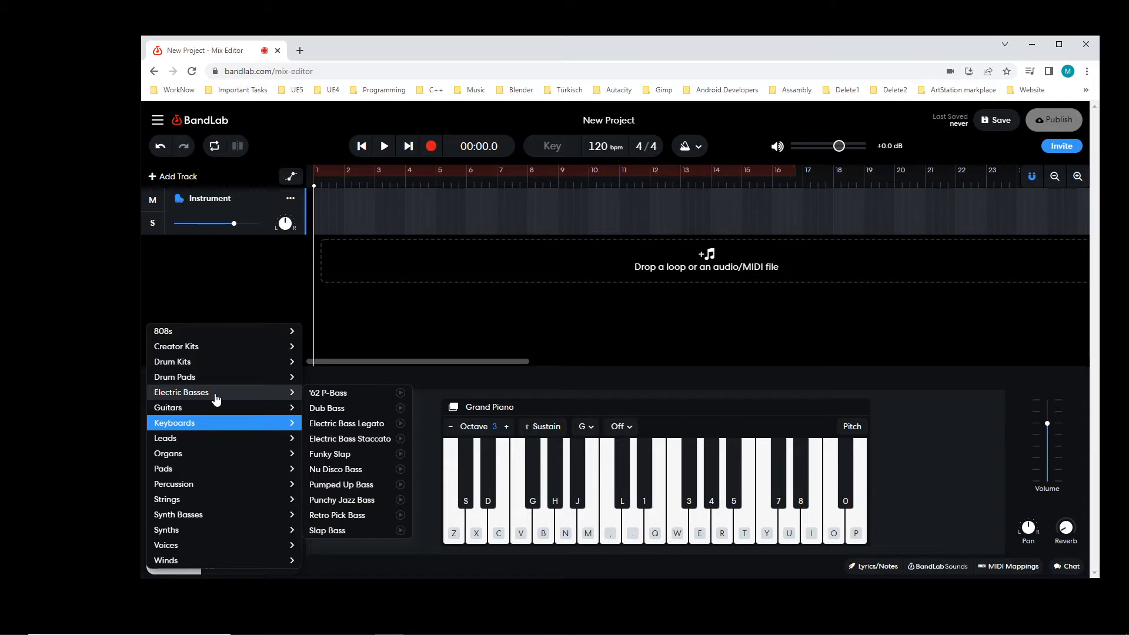
mouse_move(214, 367)
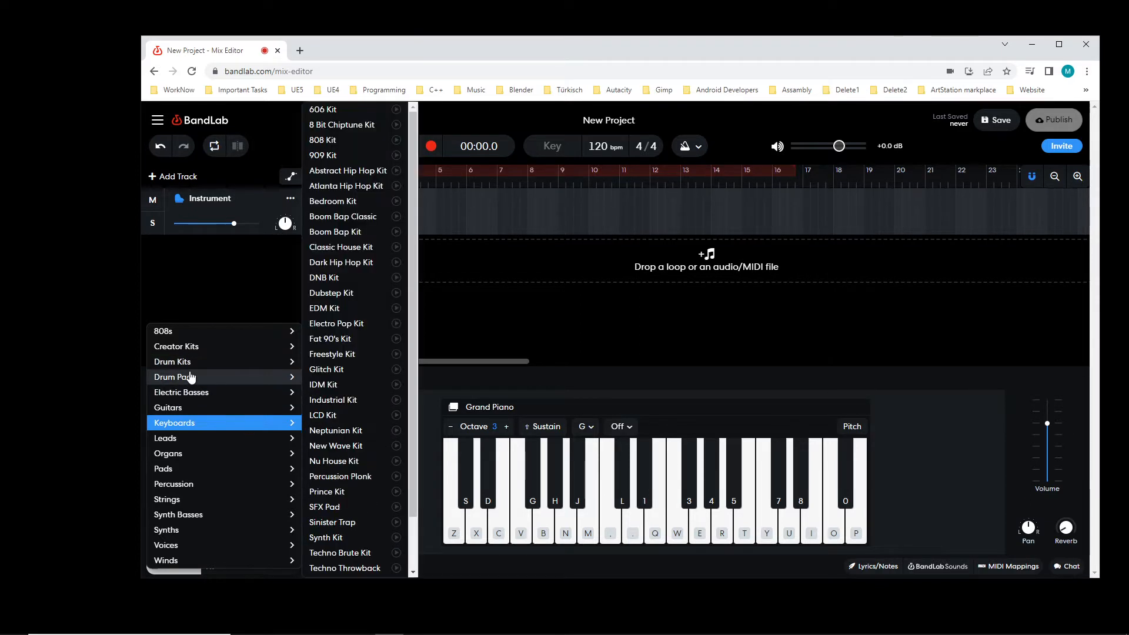
mouse_move(176, 415)
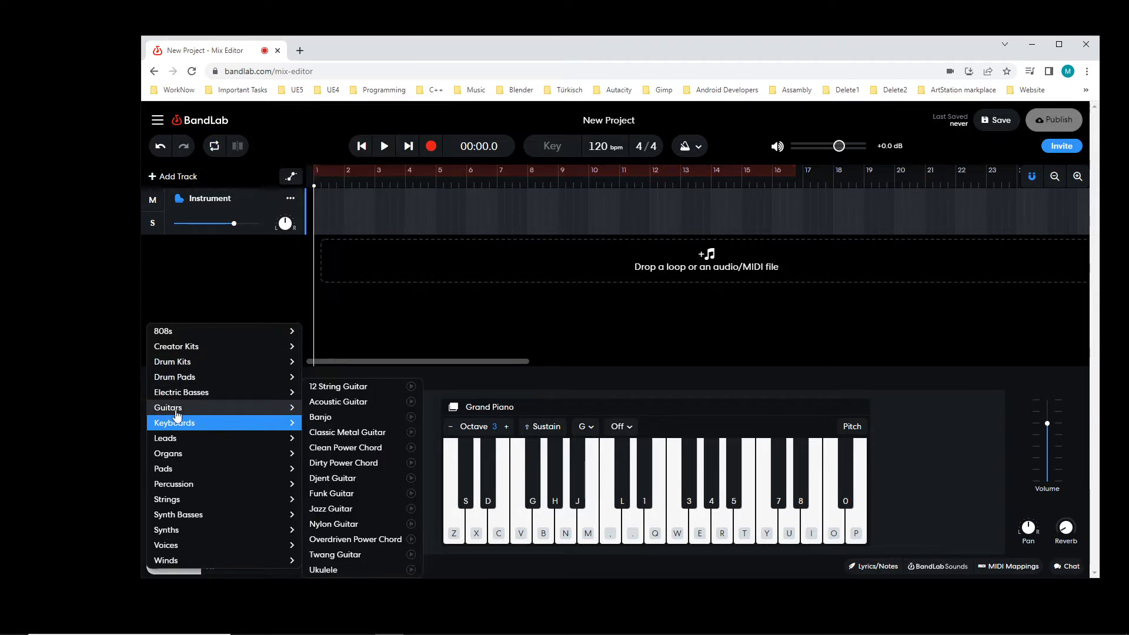
left_click(350, 434)
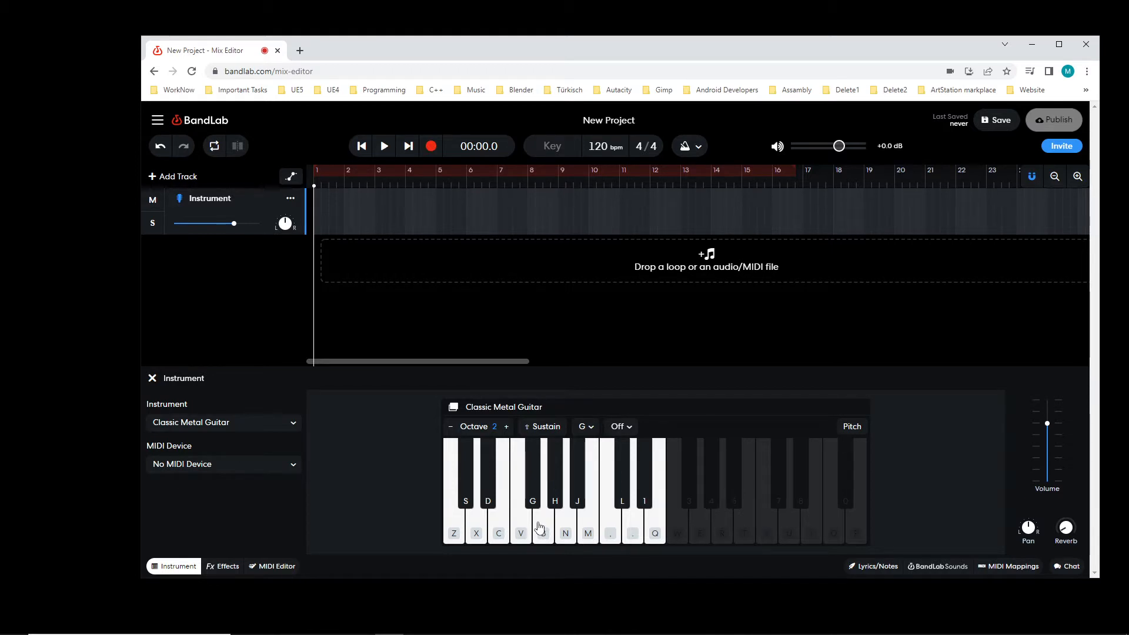
Audition the Classic Metal Guitar sound by repeatedly playing the note labelled D on the on-screen piano
key("d")
key("d")
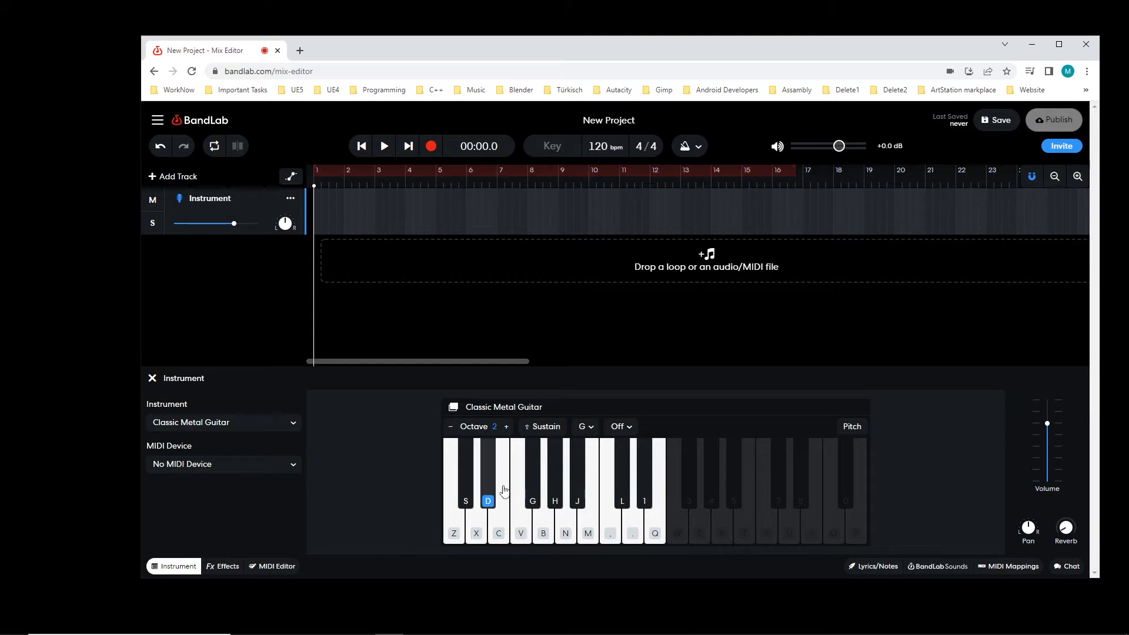
left_click(492, 504)
left_click(492, 503)
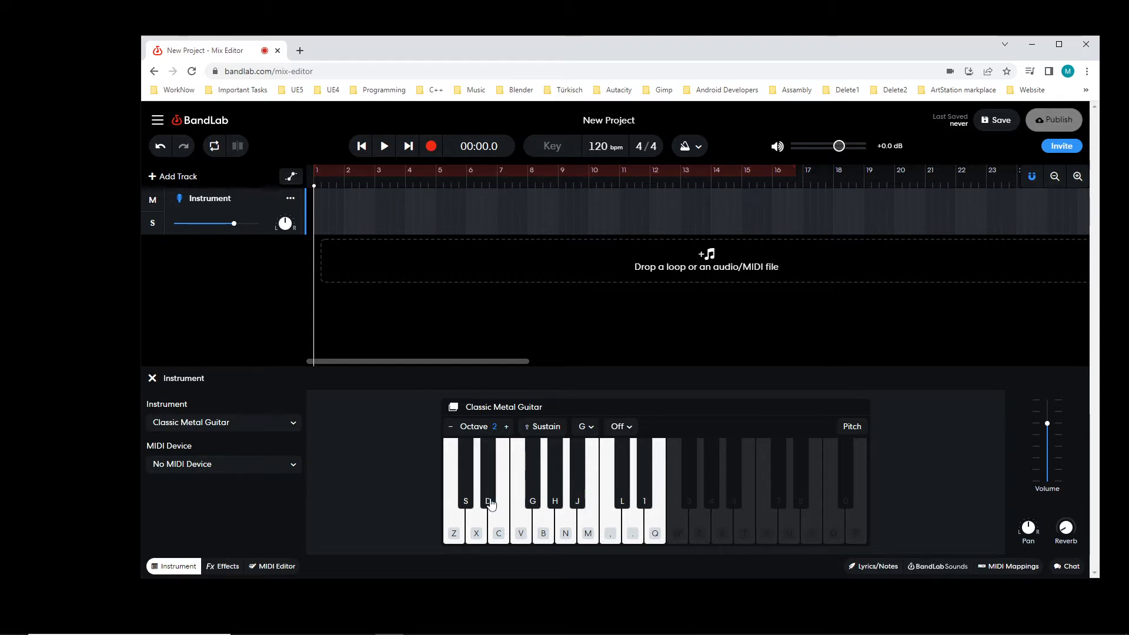
left_click(491, 504)
left_click(492, 503)
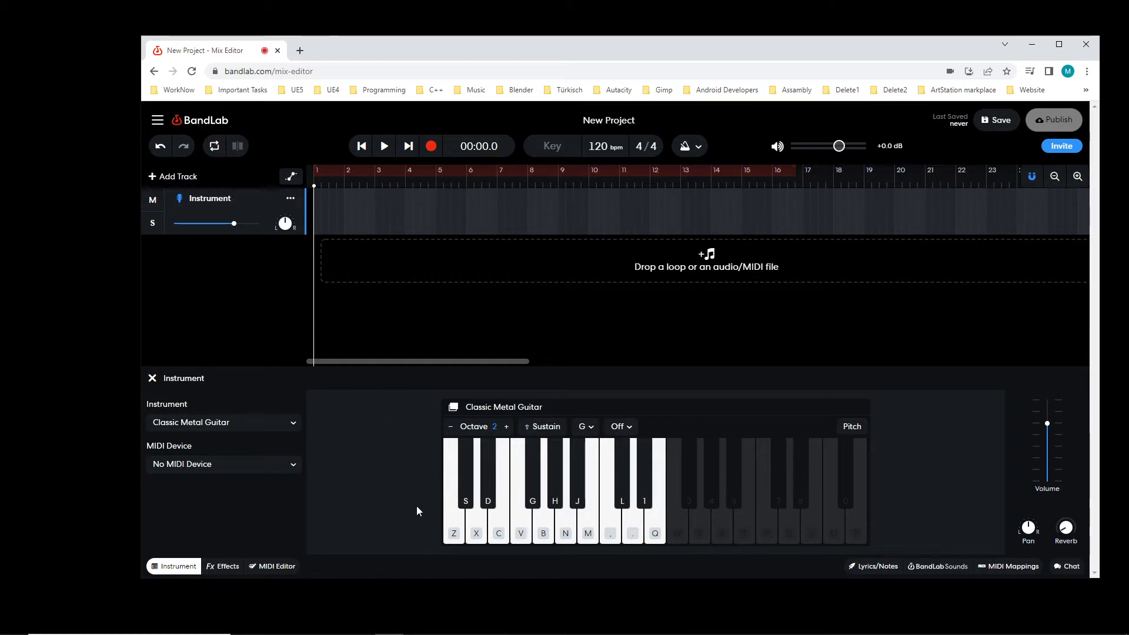
Switch the track's instrument to Nylon Guitar and audition the note labelled D
left_click(246, 428)
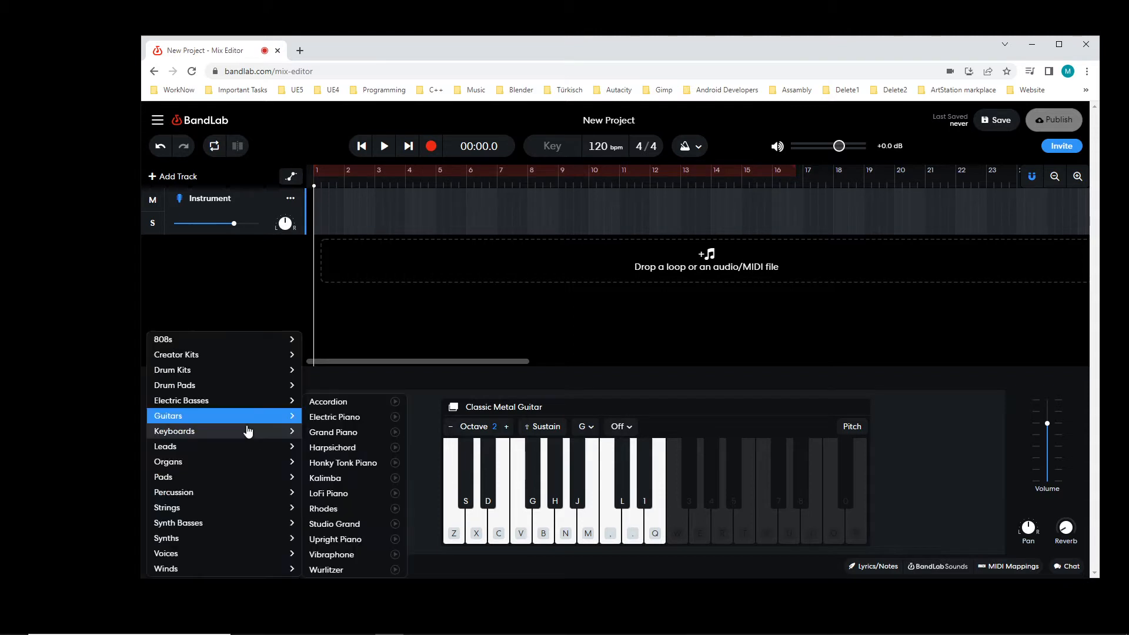
mouse_move(194, 419)
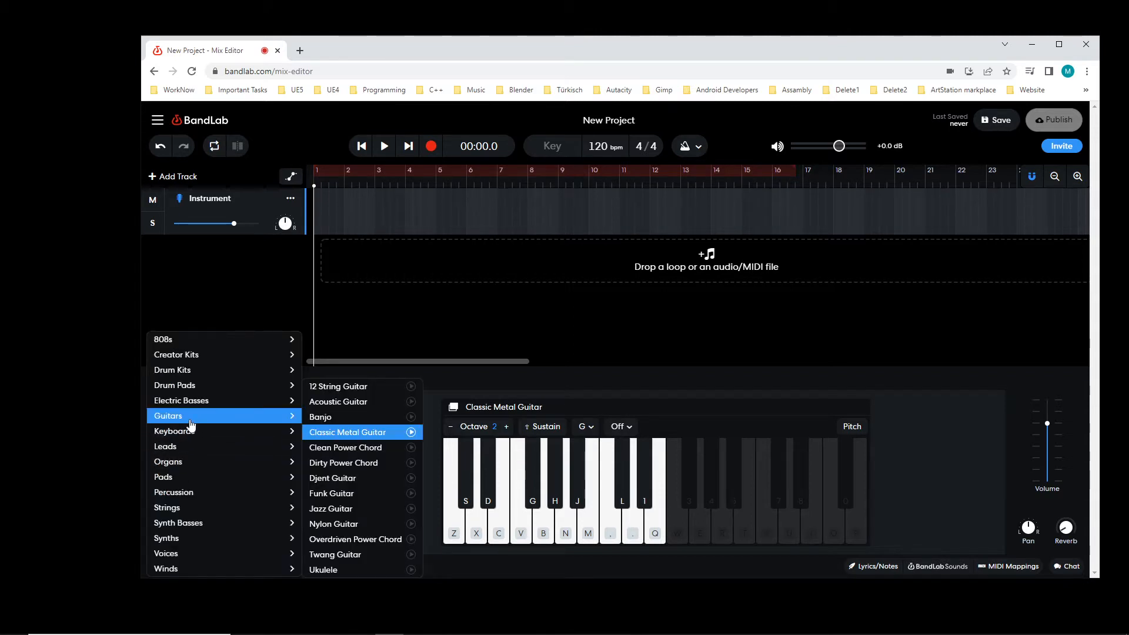
left_click(381, 524)
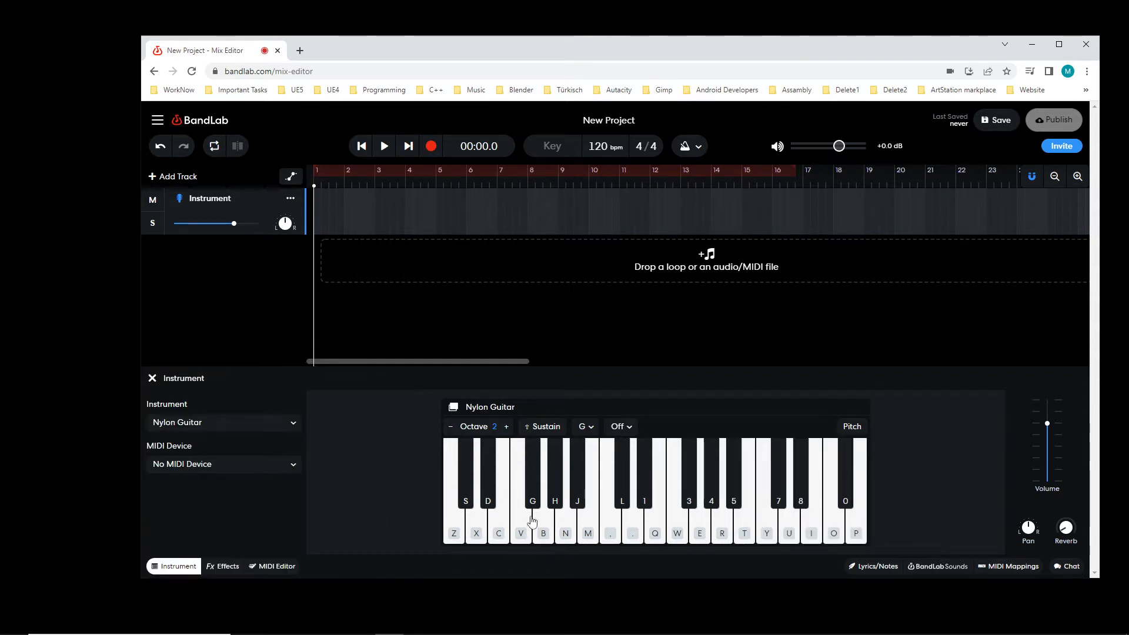
left_click(488, 503)
left_click(492, 506)
Set the track's instrument back to Classic Metal Guitar and play the note labelled D
left_click(234, 430)
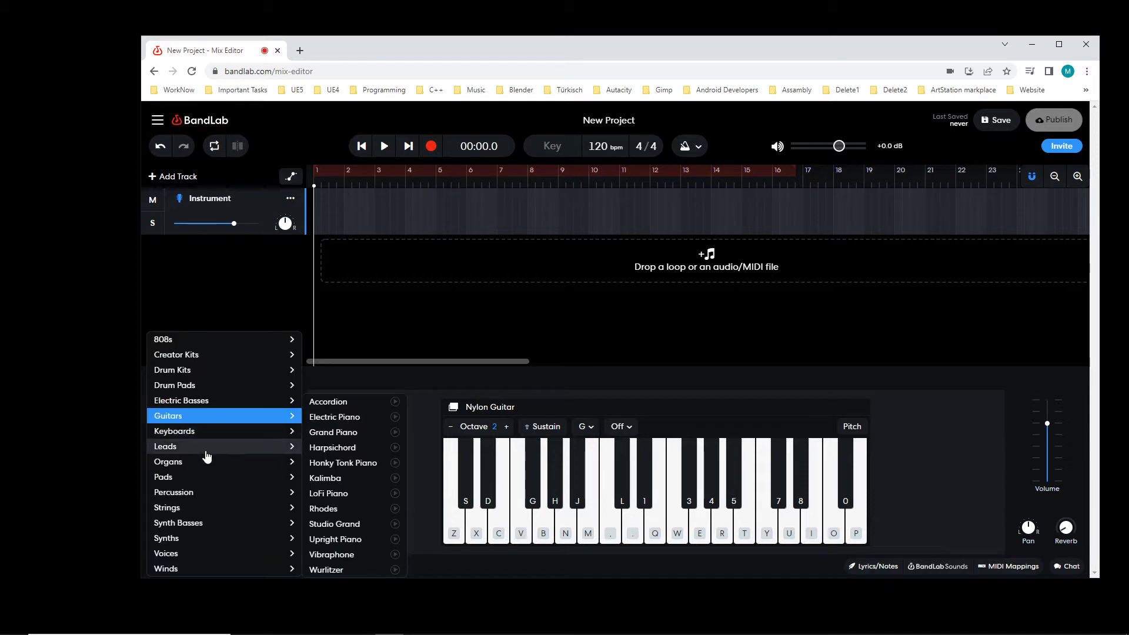
mouse_move(198, 419)
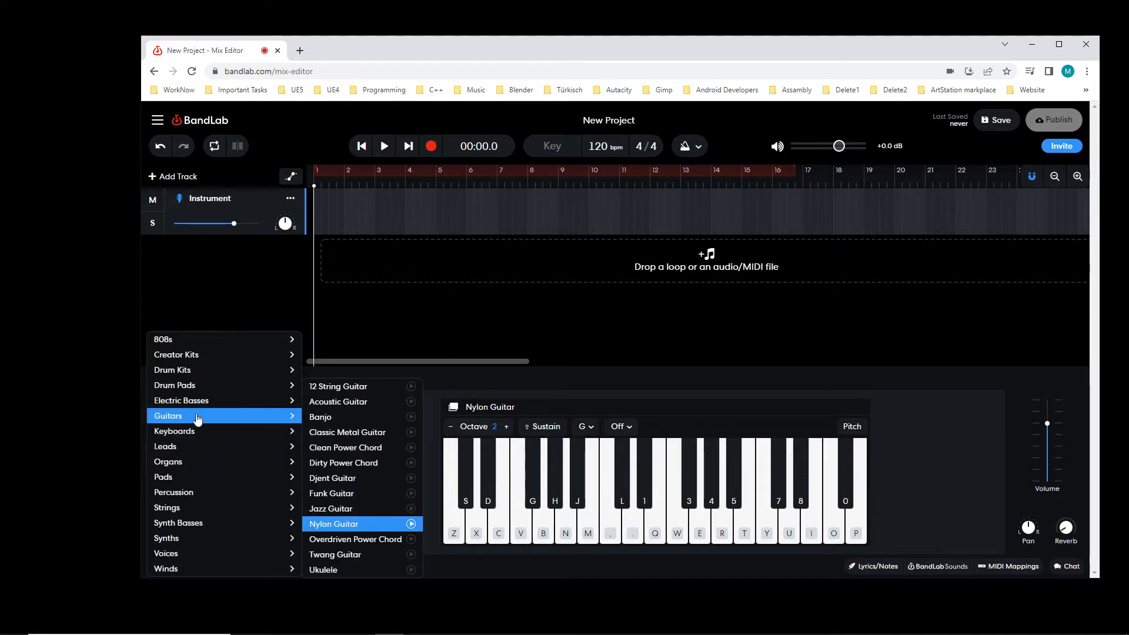
left_click(379, 435)
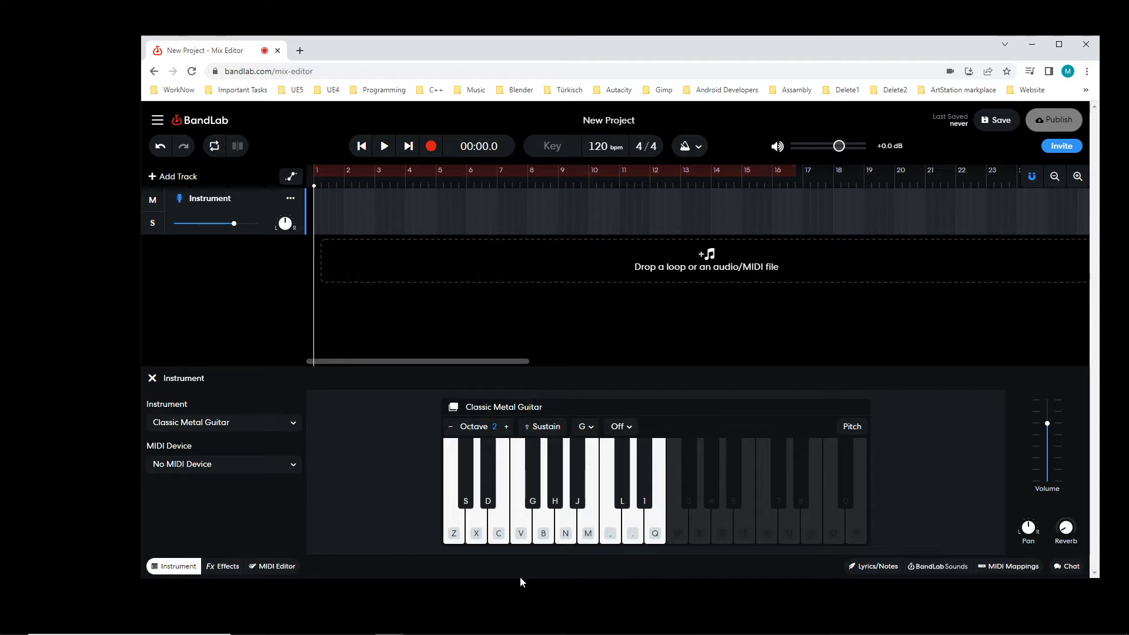
key("d")
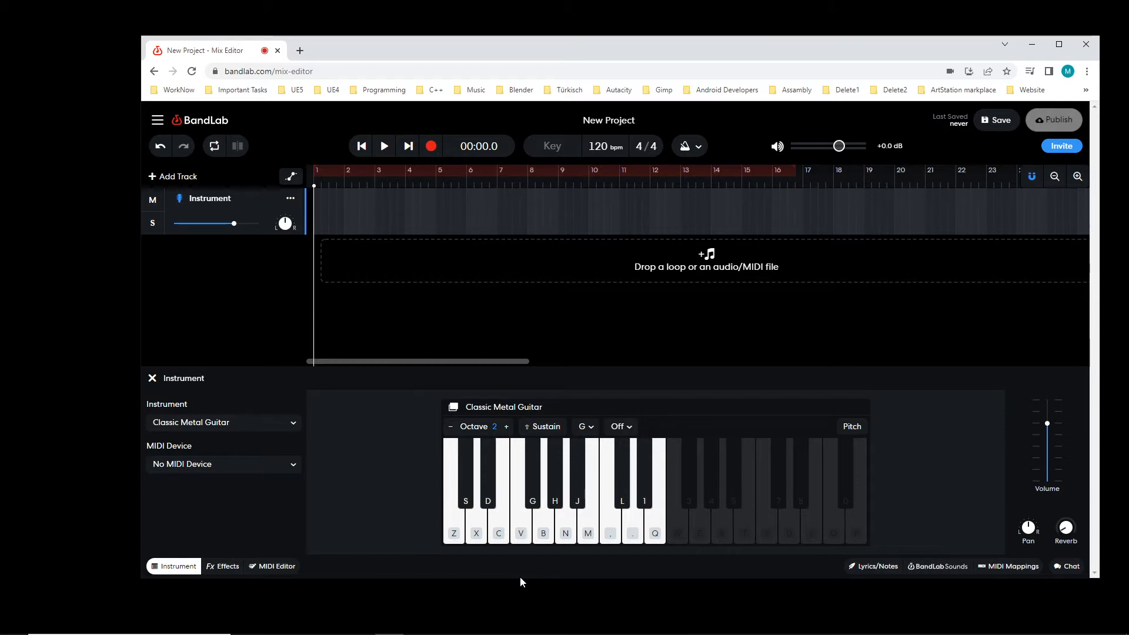
Examine the track's piano roll in the MIDI Editor and compare it with the instrument keyboard view
left_click(283, 571)
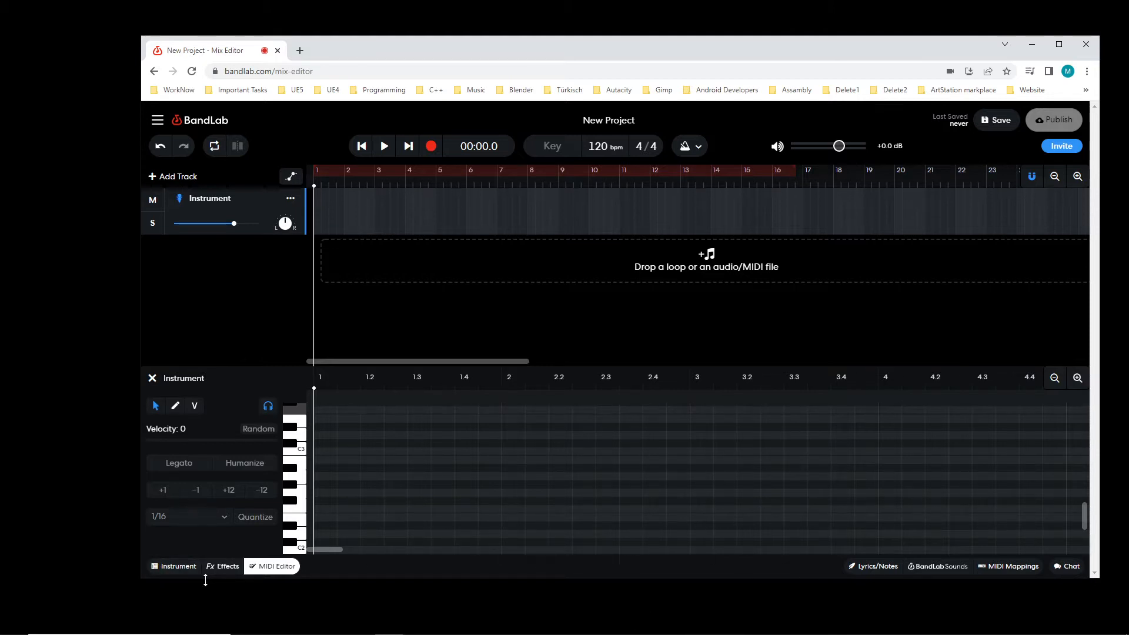
left_click(176, 566)
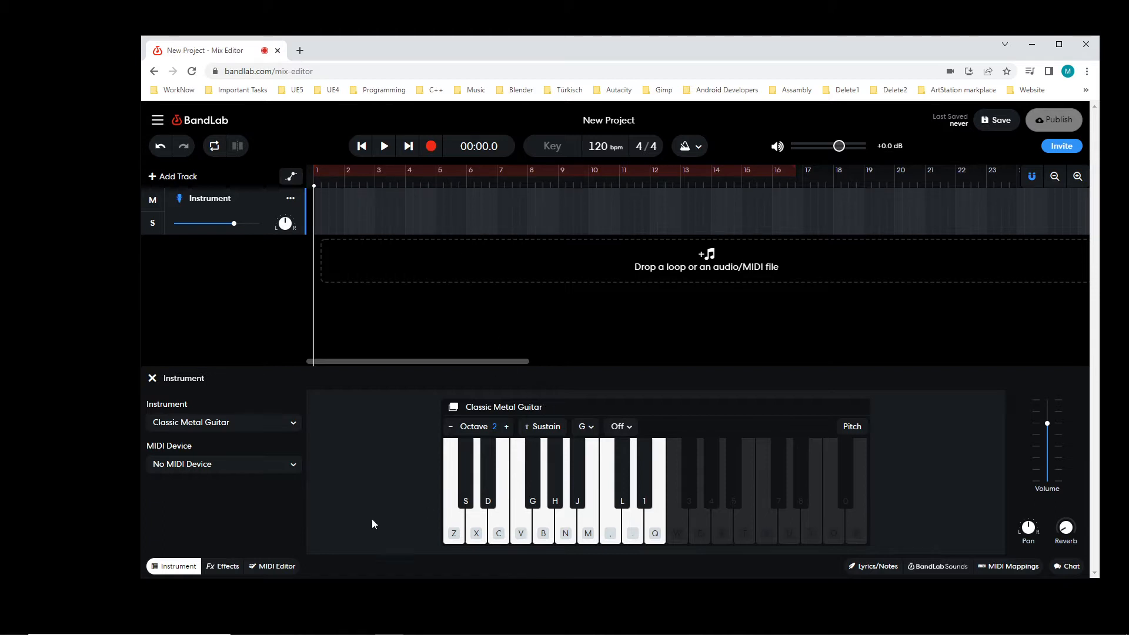
left_click(272, 566)
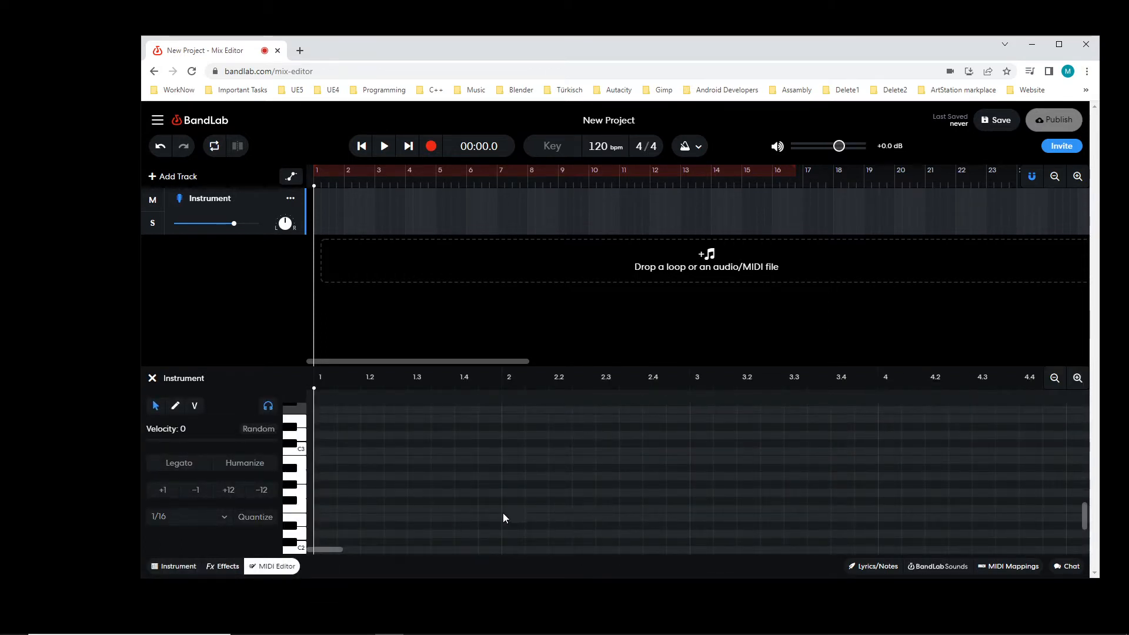
Record a guitar riff of about 25 seconds on the Instrument track with the notes labelled S, D, G, H and J, and play it back
left_click(174, 565)
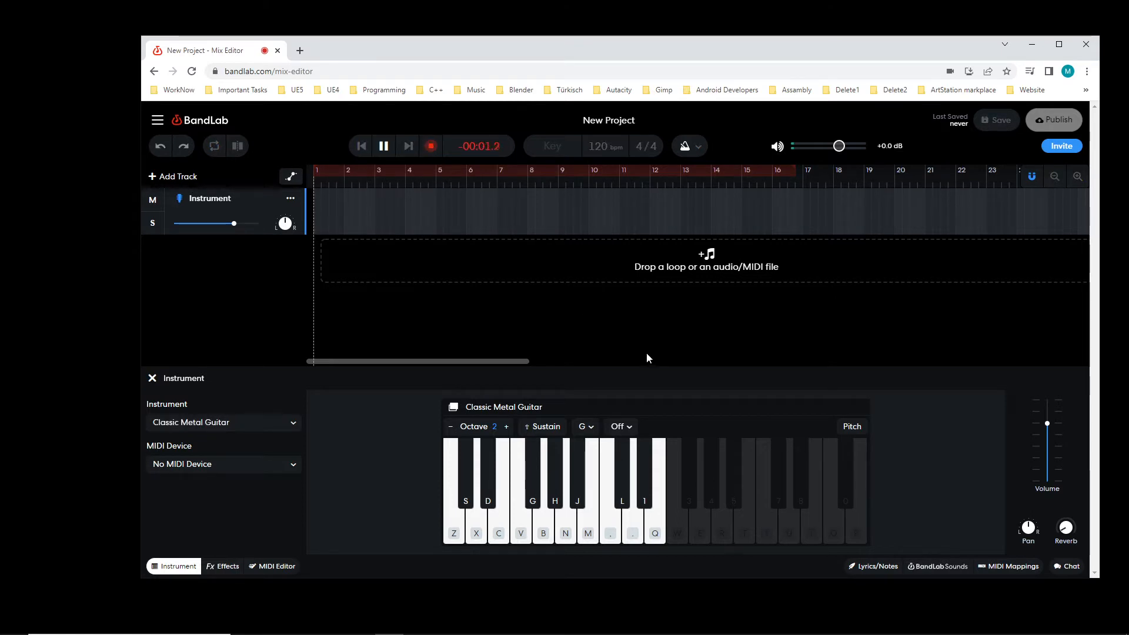
key("d")
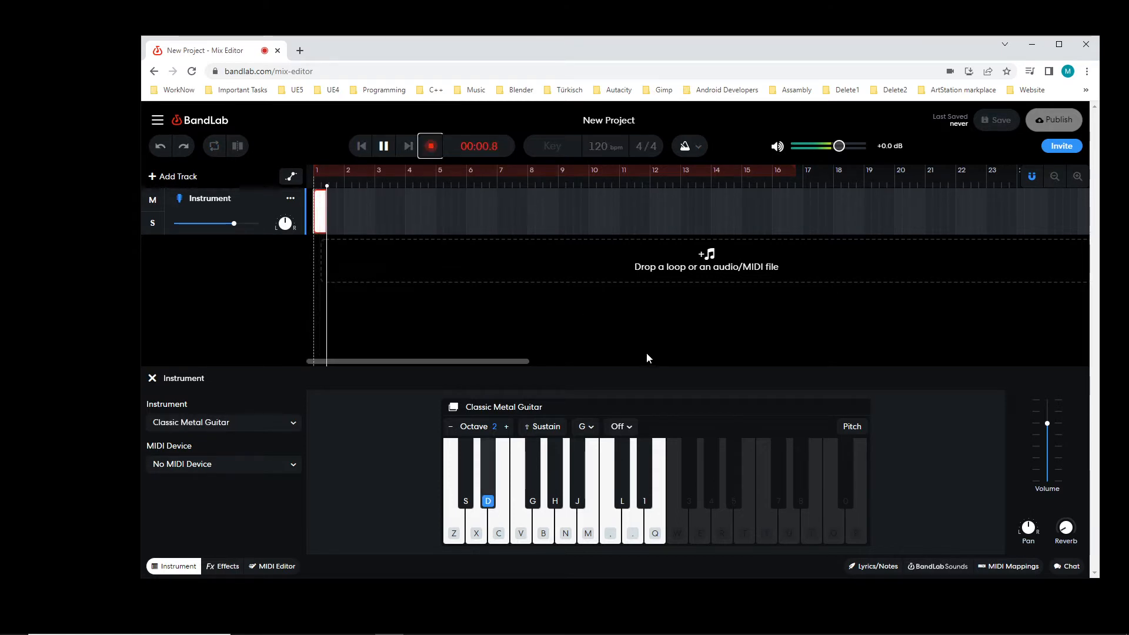
key("g")
key("s")
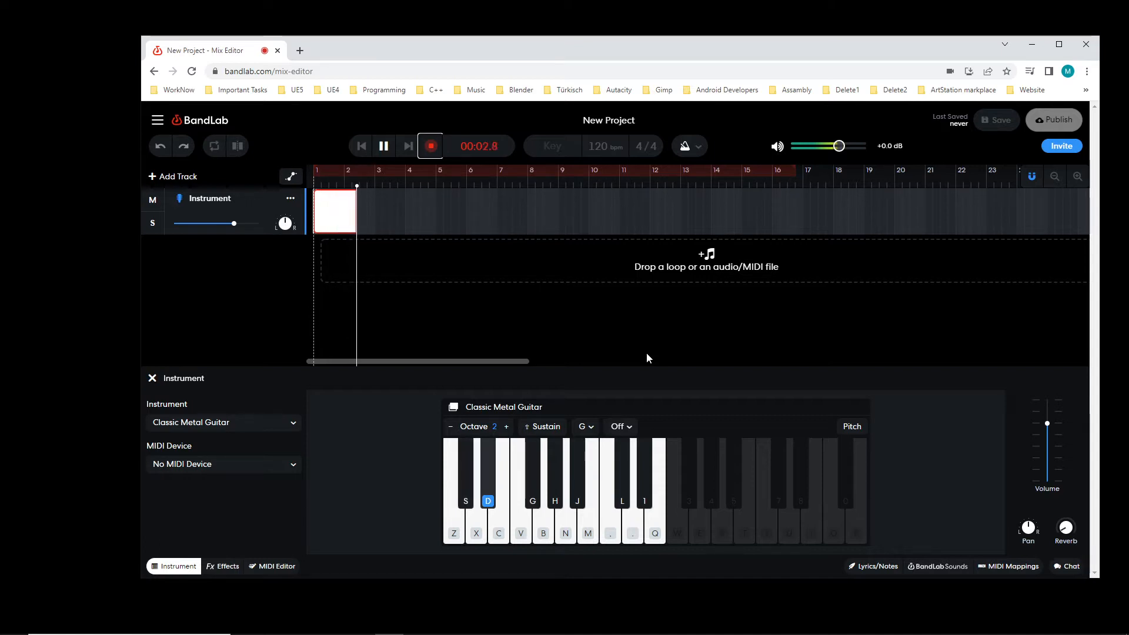
key("g")
key("s")
key("s")
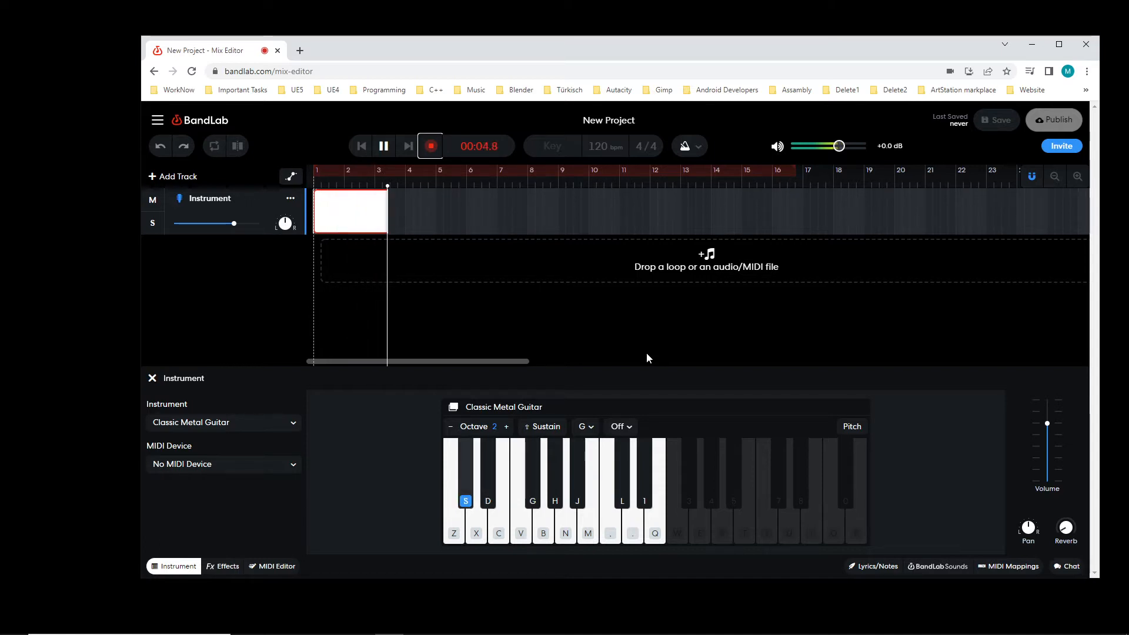
key("h")
key("h")
key("g")
key("j")
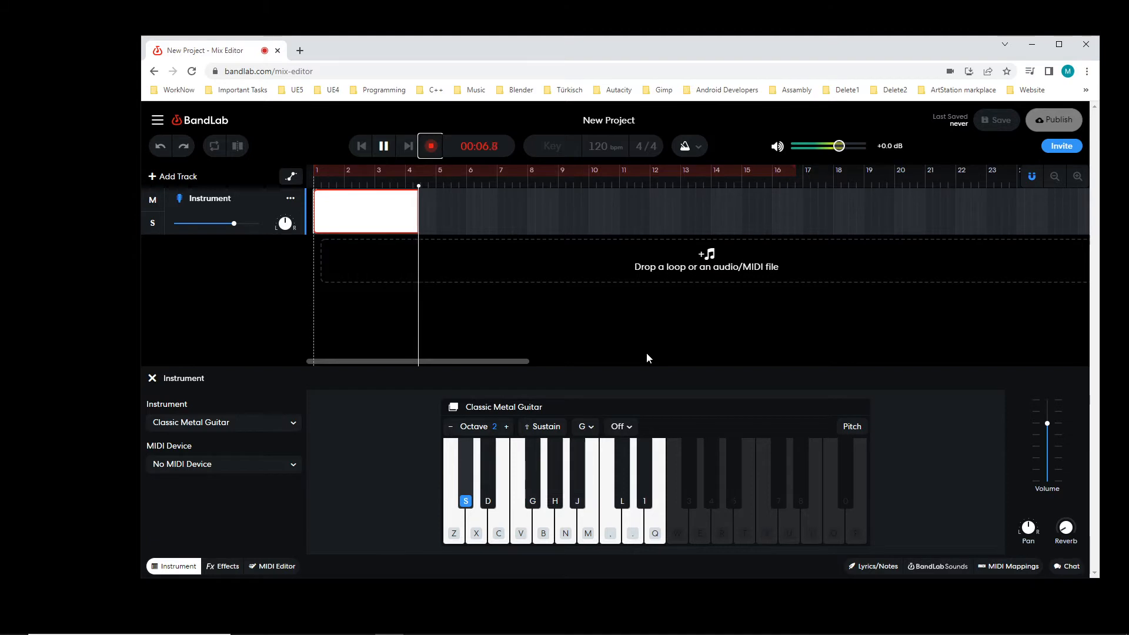
key("h")
key("g")
key("d")
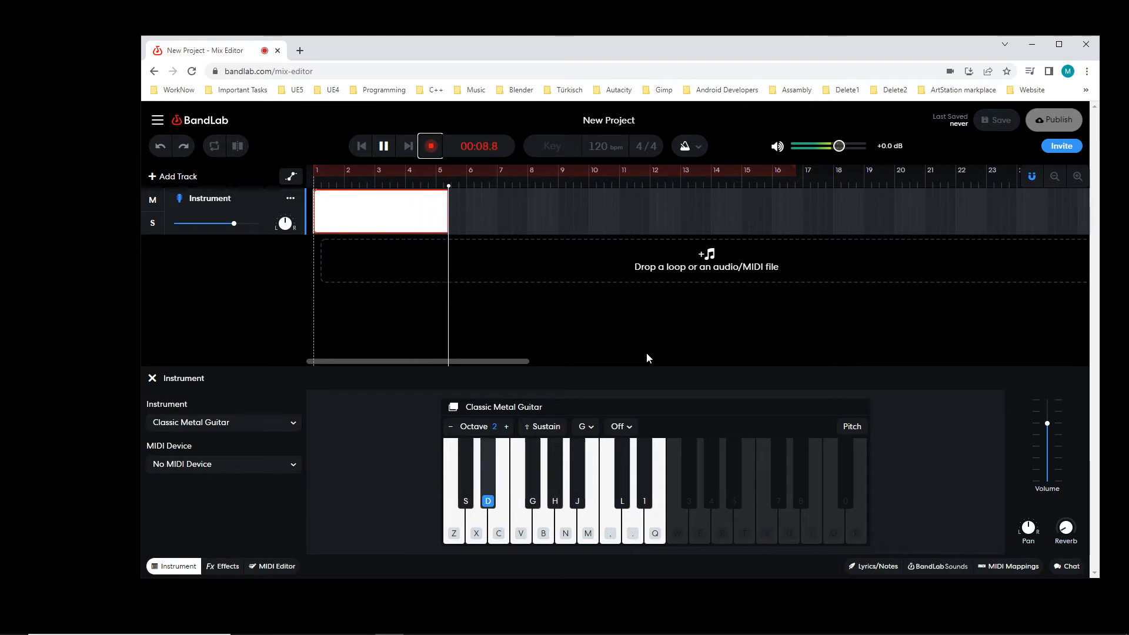
key("g")
key("s")
key("g")
key("d")
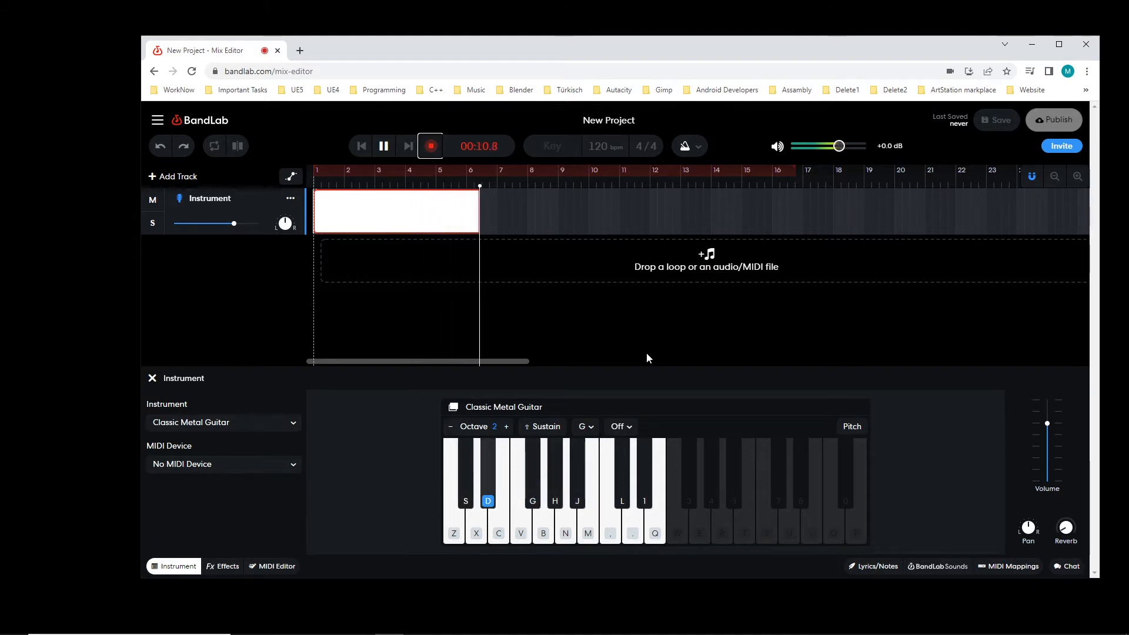
key("g")
key("g")
key("s")
key("g")
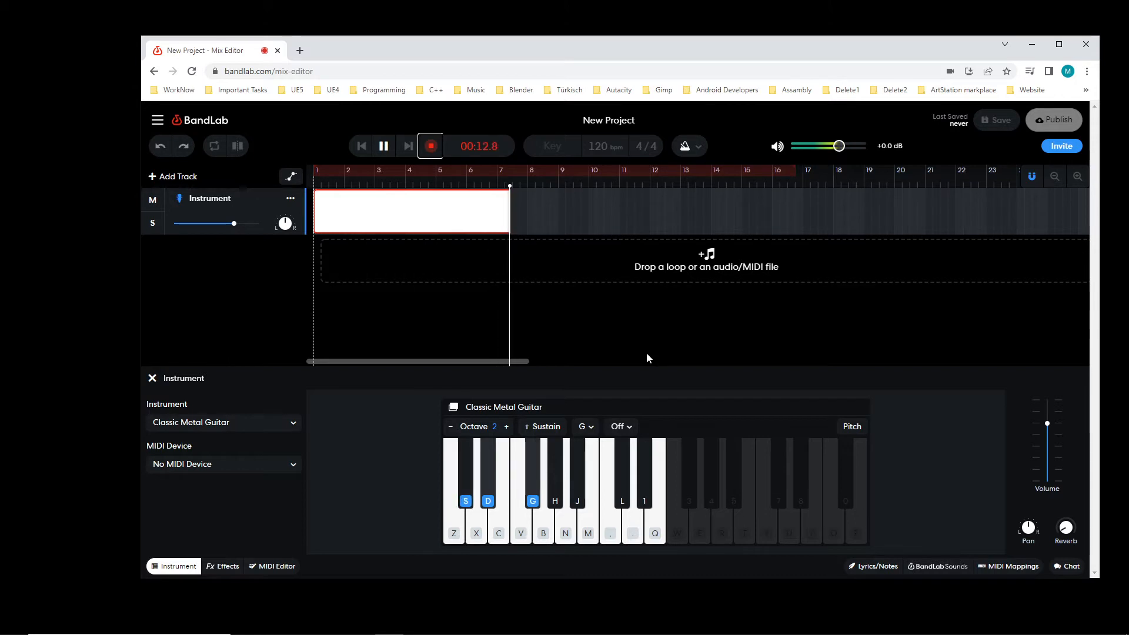
key("g")
key("h")
key("g")
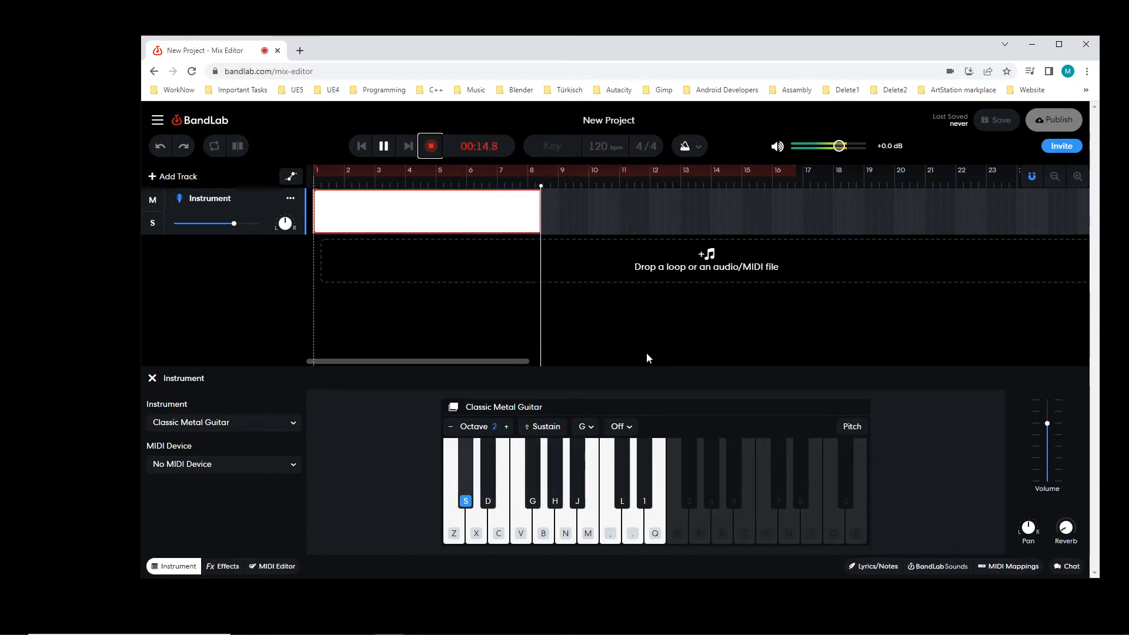
key("j")
key("j")
key("g")
key("h")
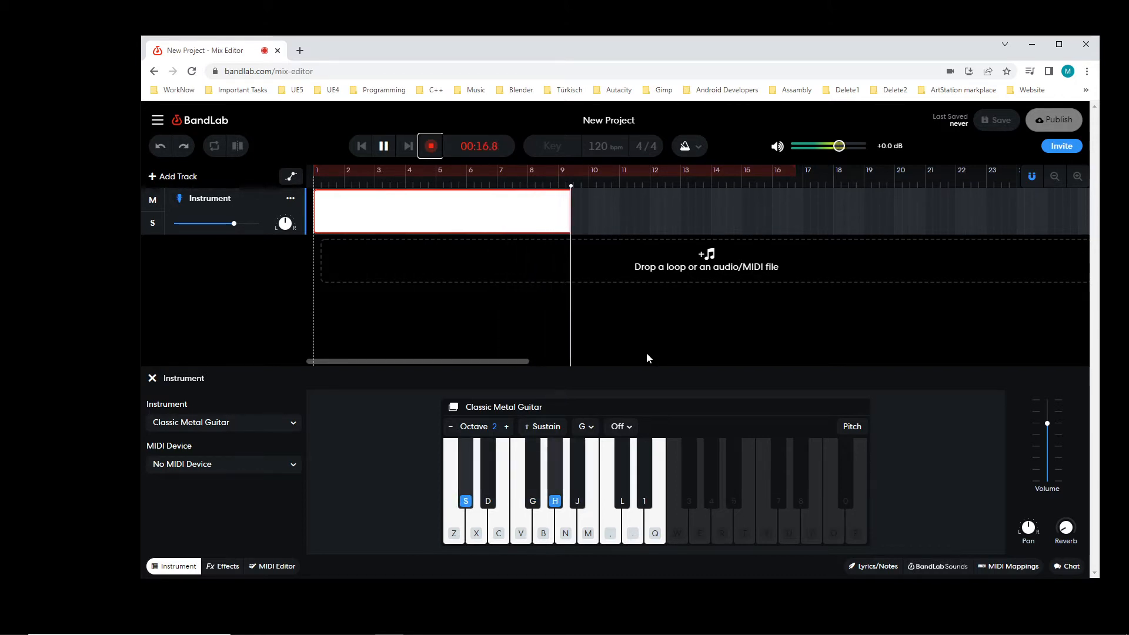
key("g")
key("h")
key("g")
key("d")
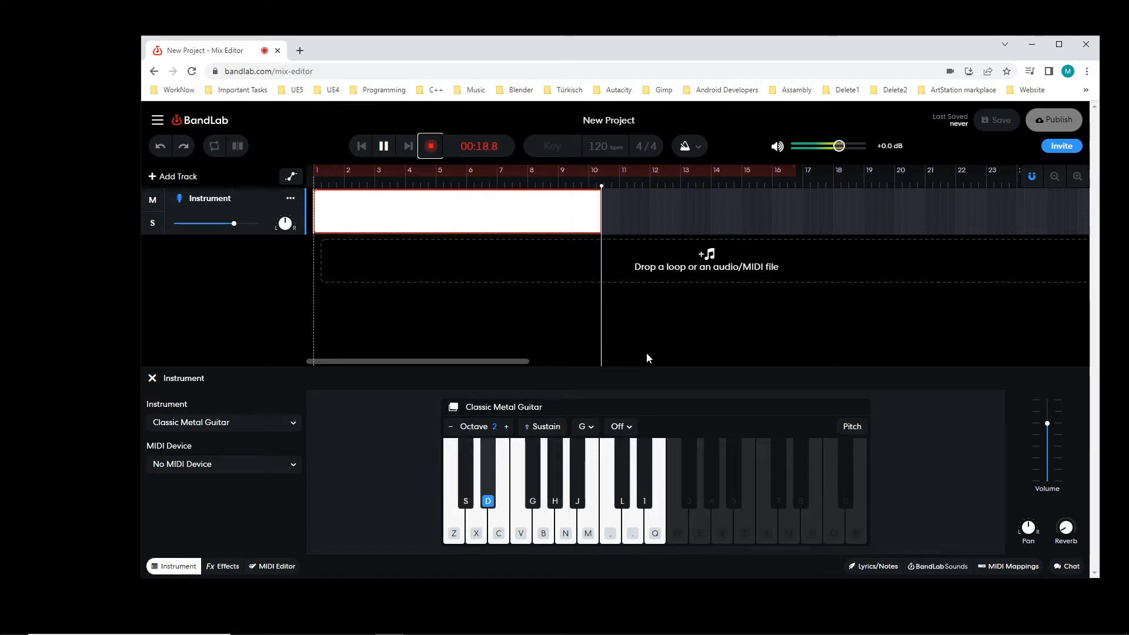
key("g")
key("s")
key("s")
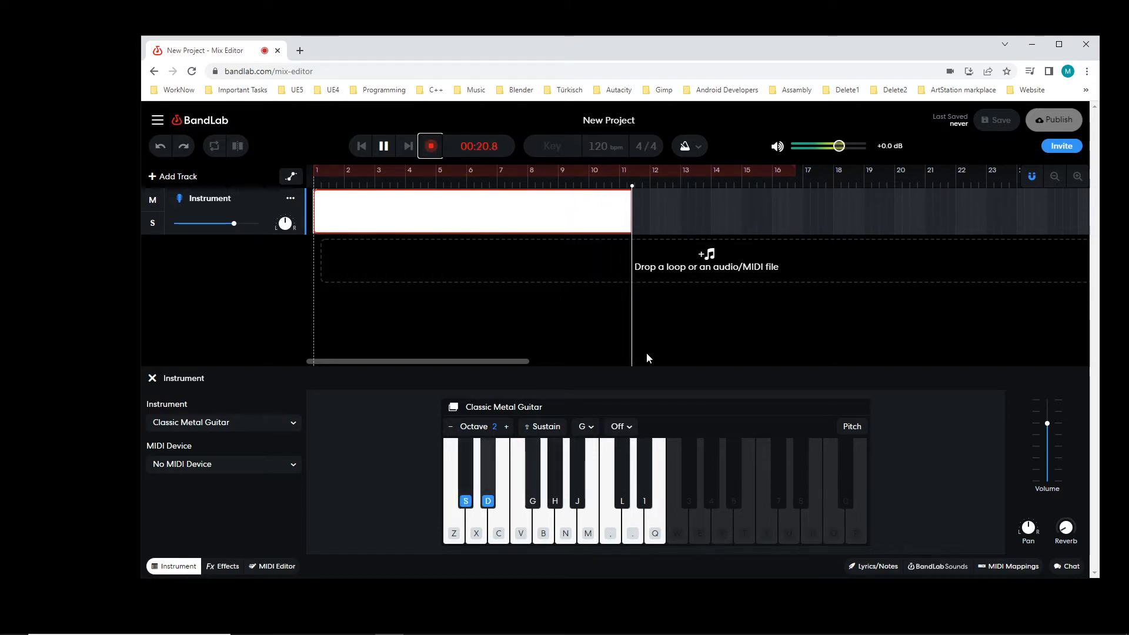
key("g")
key("s")
key("h")
key("j")
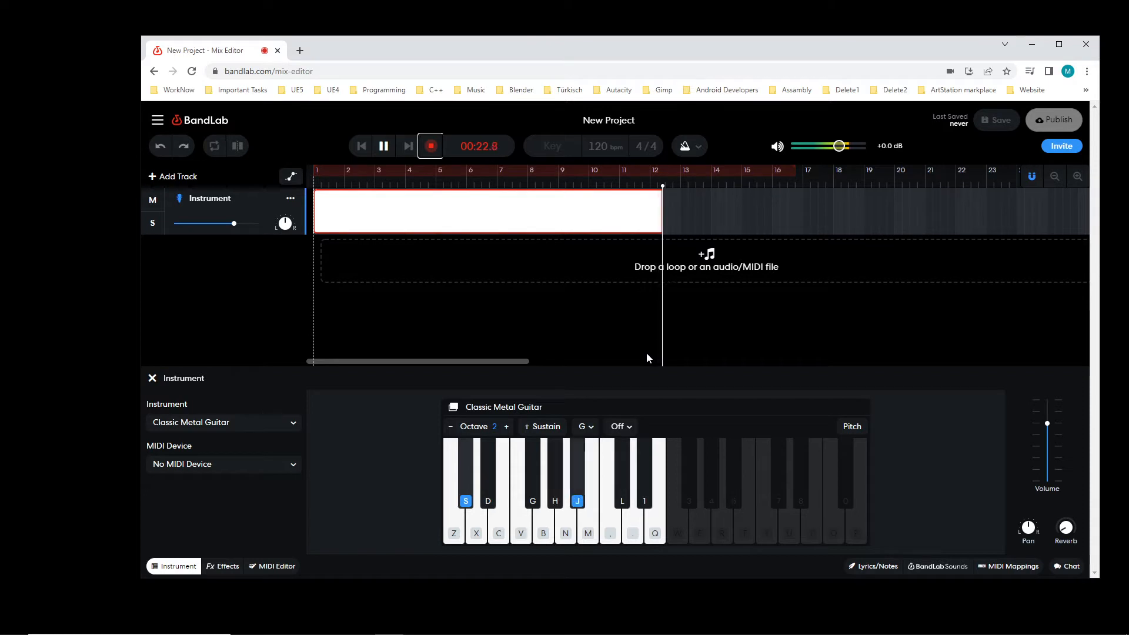
key("h")
key("g")
key("d")
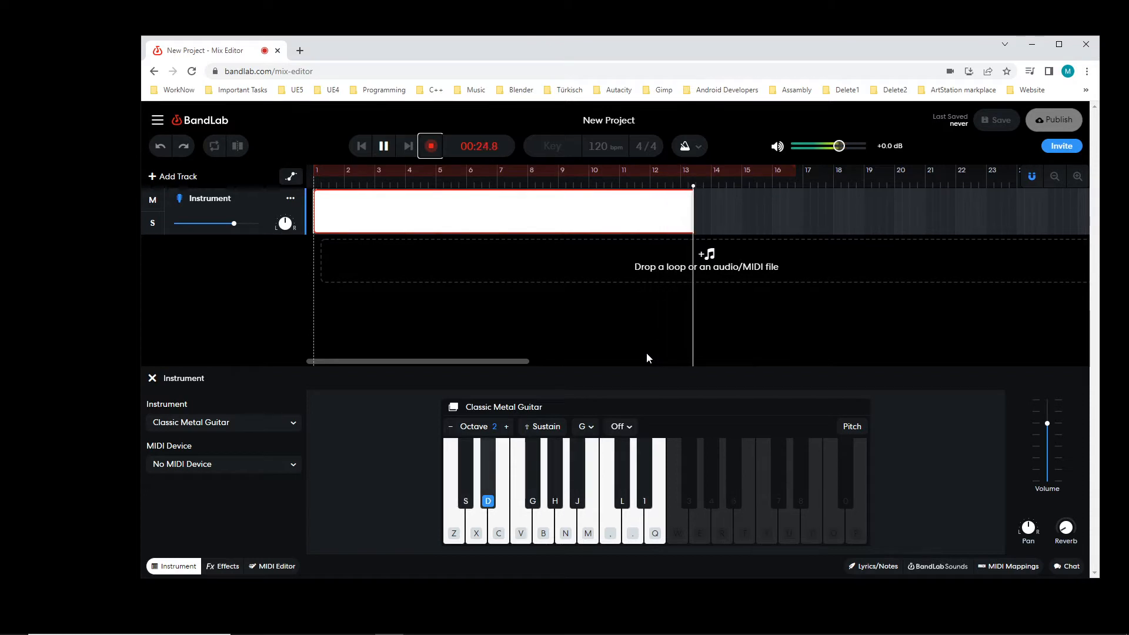
left_click(431, 146)
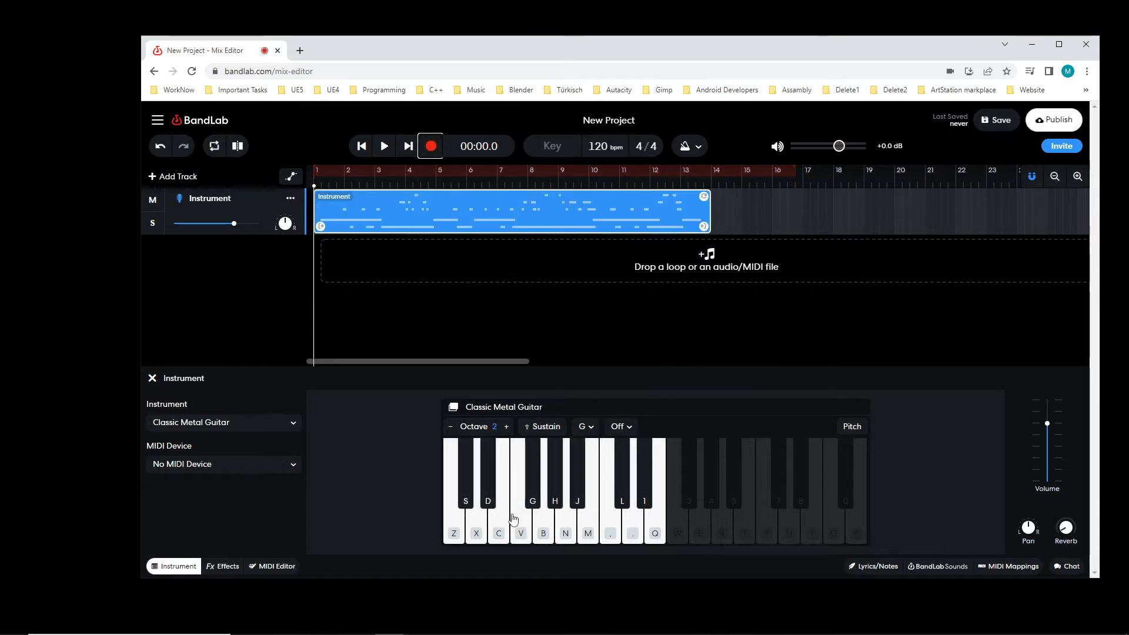
left_click(385, 151)
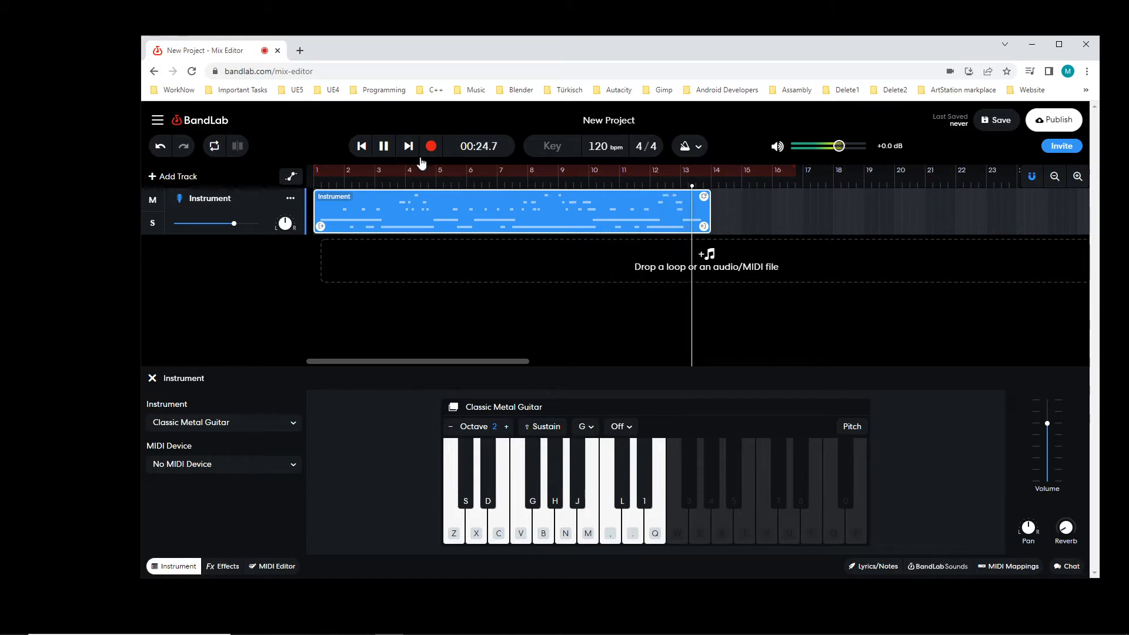
Stop playback, delete the recorded guitar region from the Instrument track and return the playhead to the start
left_click(384, 147)
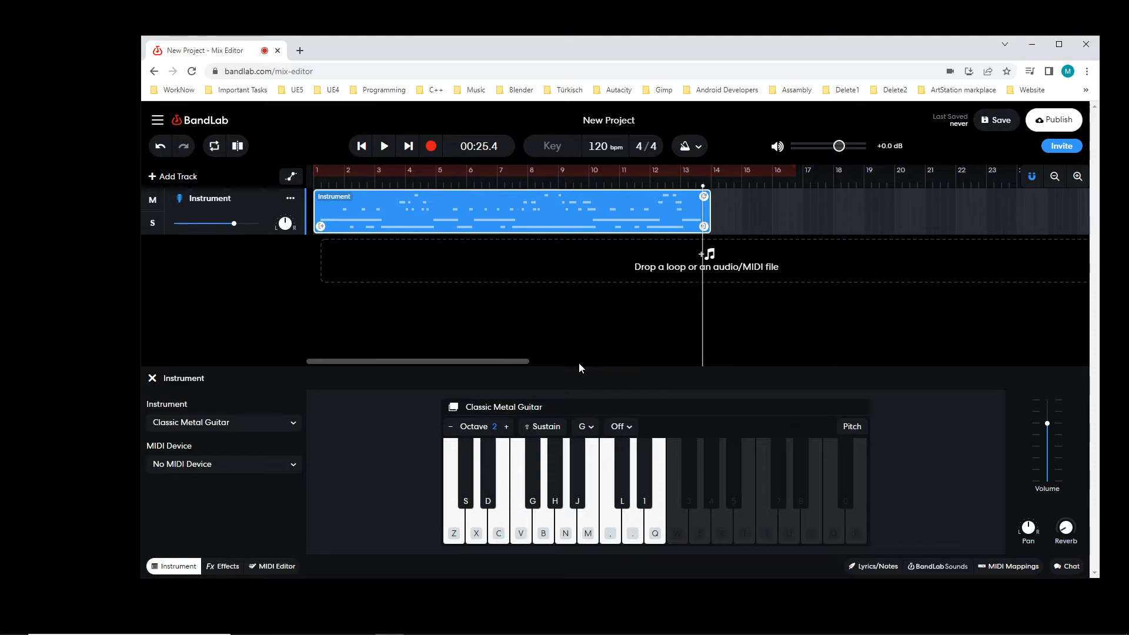
key("Delete")
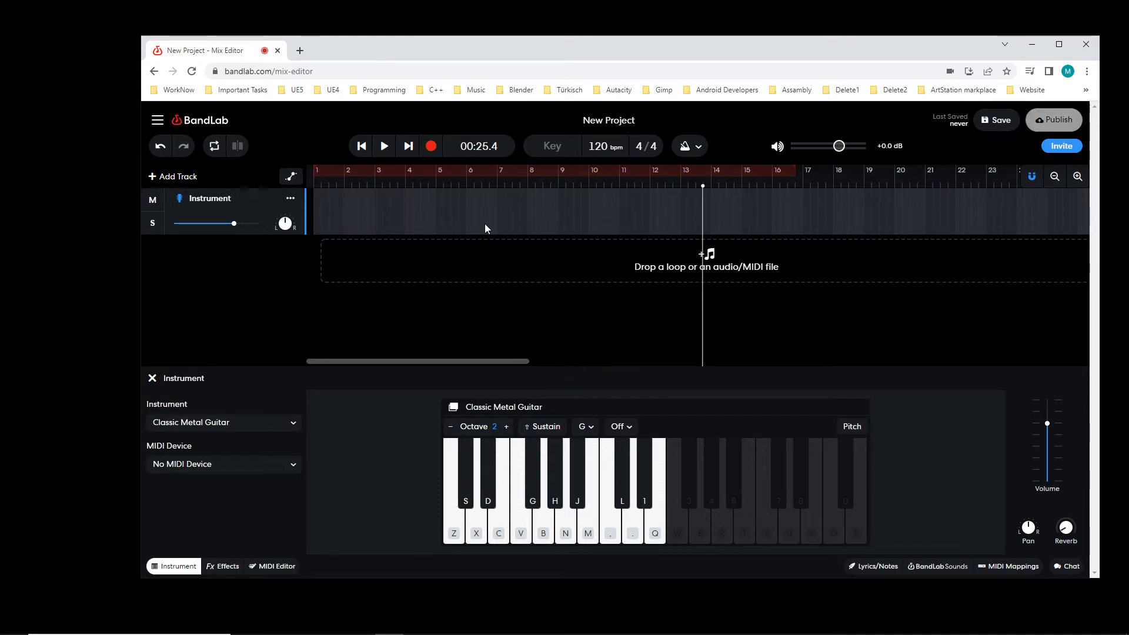
left_click(360, 151)
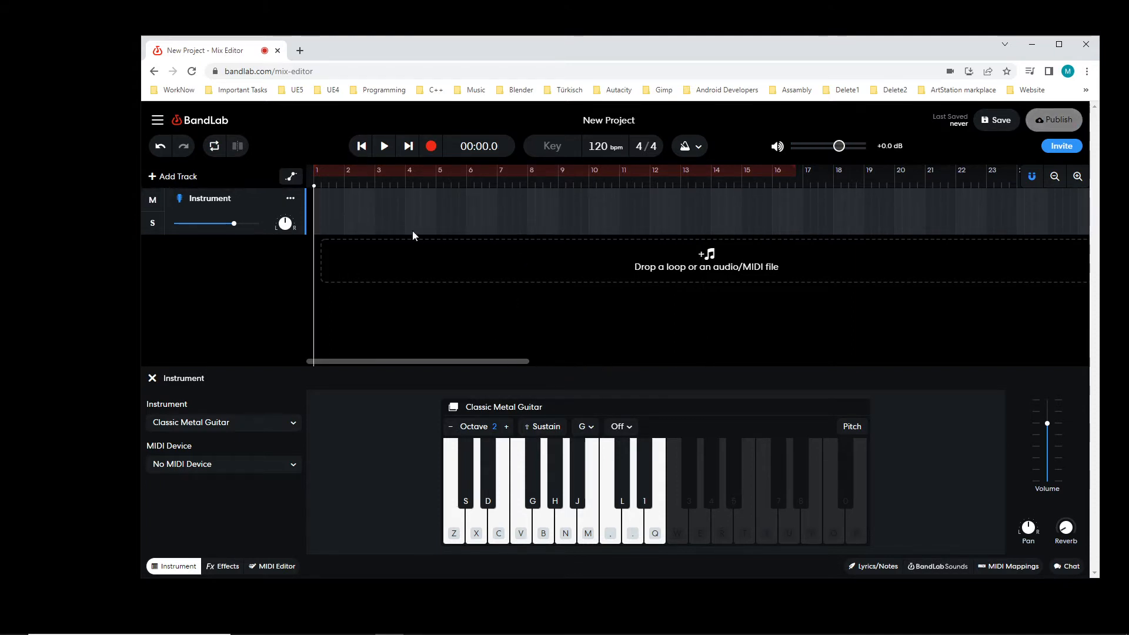
Record a new guitar riff about 18 bars long on the Instrument track with the notes labelled S, D, G, H and J
left_click(431, 147)
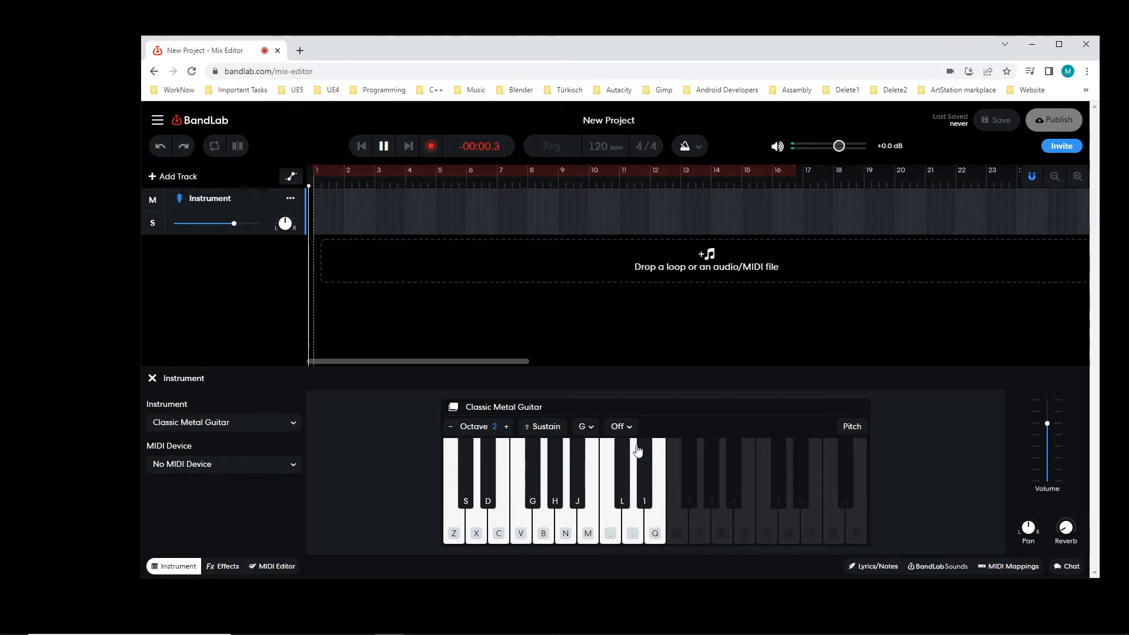
key("d")
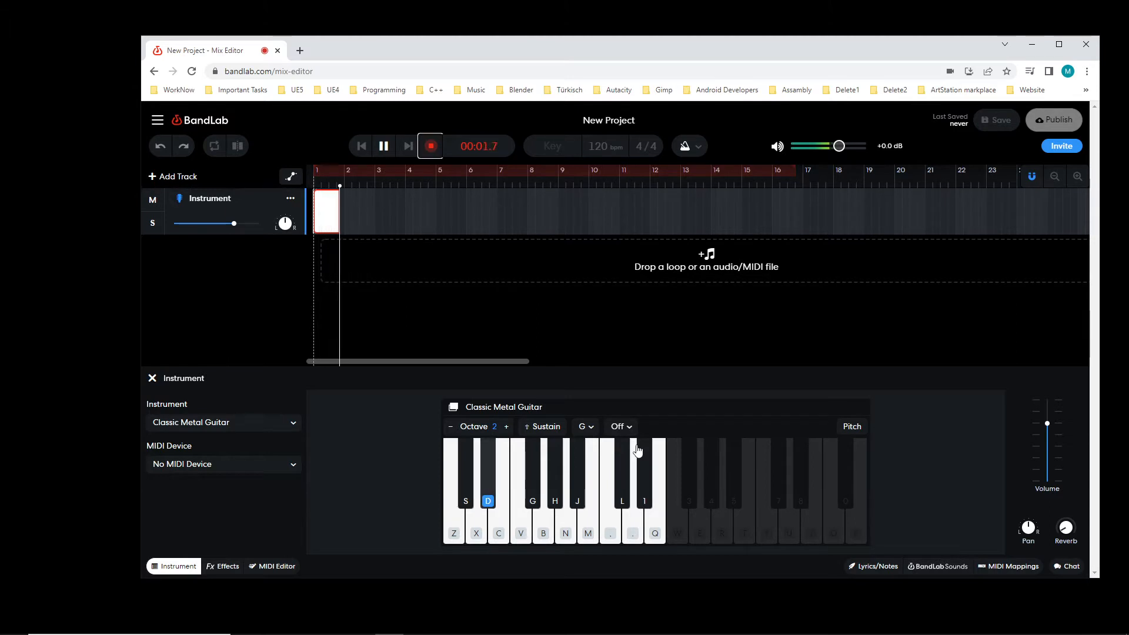
key("g")
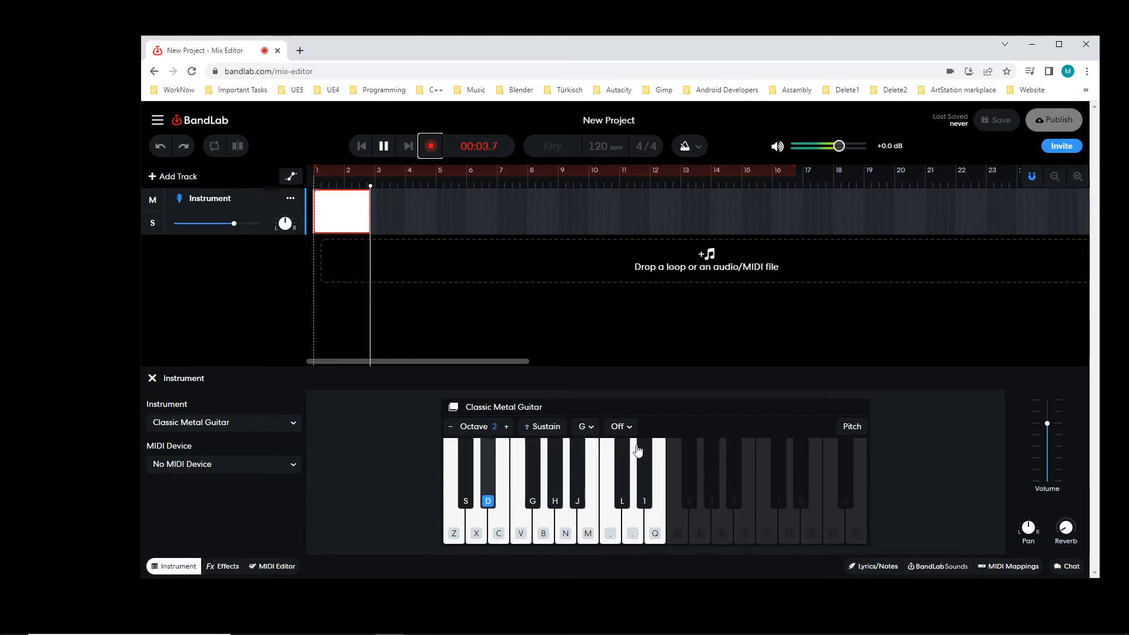
key("g")
key("s")
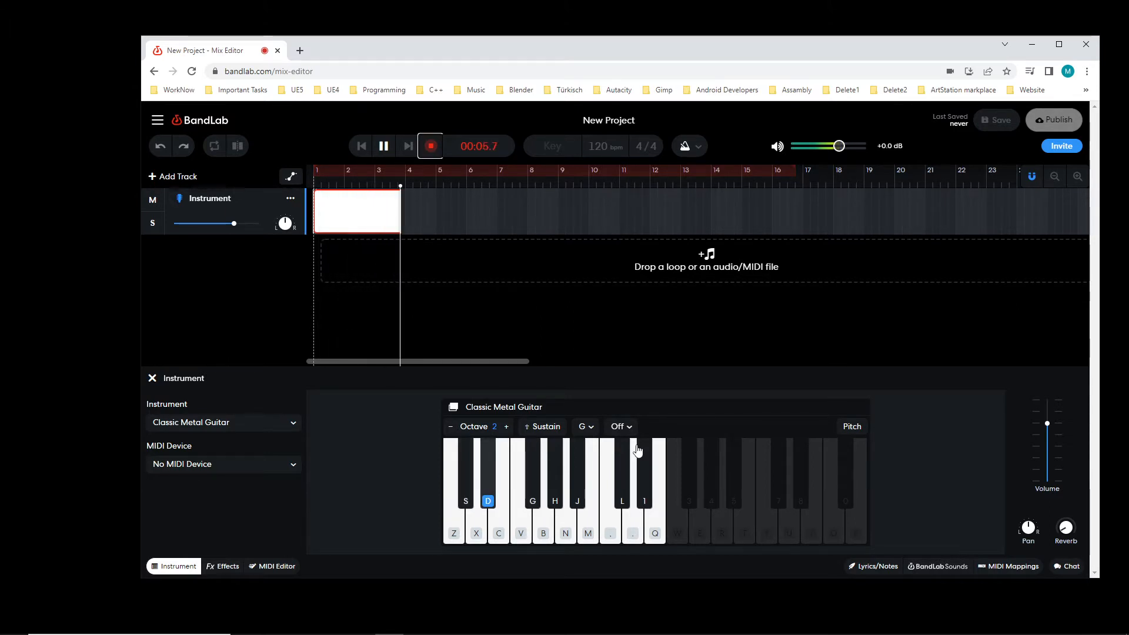
key("g")
key("s")
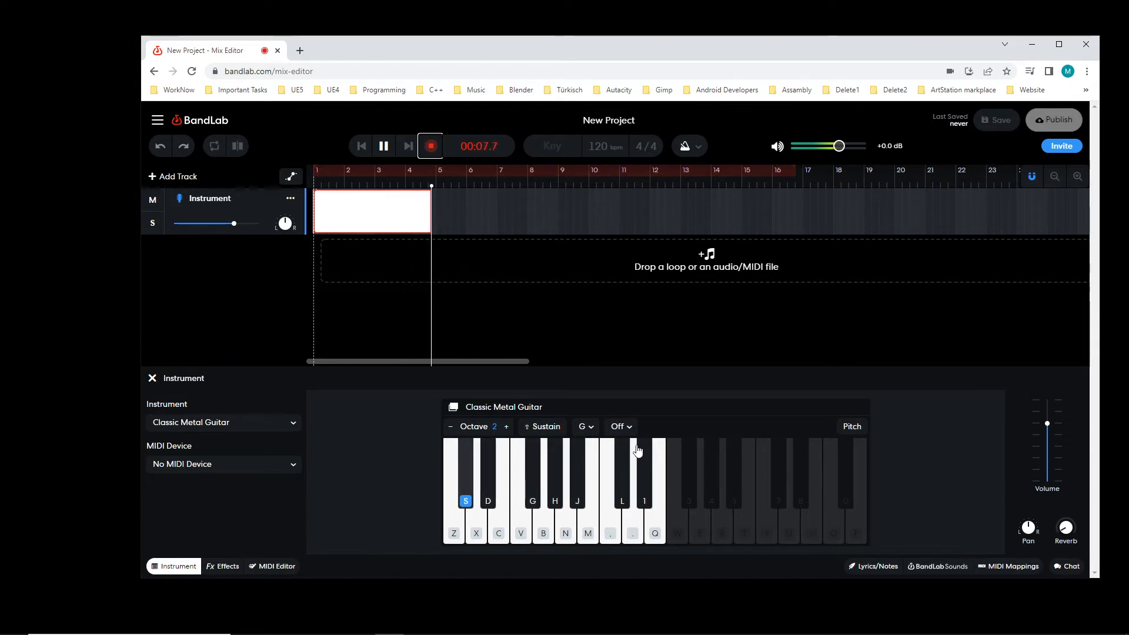
key("g")
key("h")
key("g")
key("j")
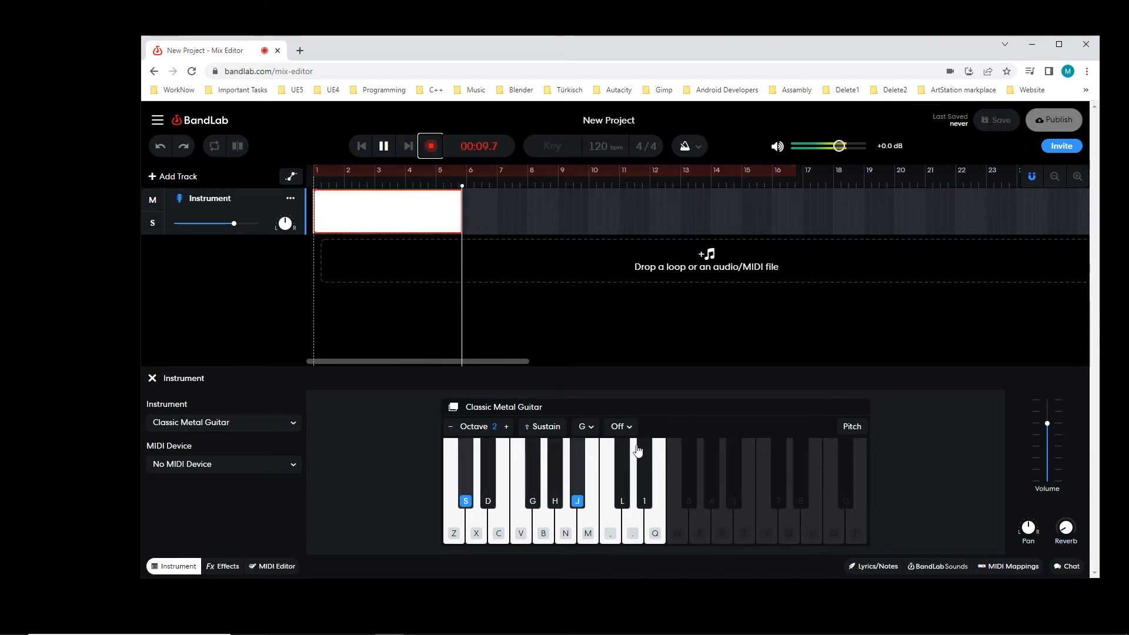
key("j")
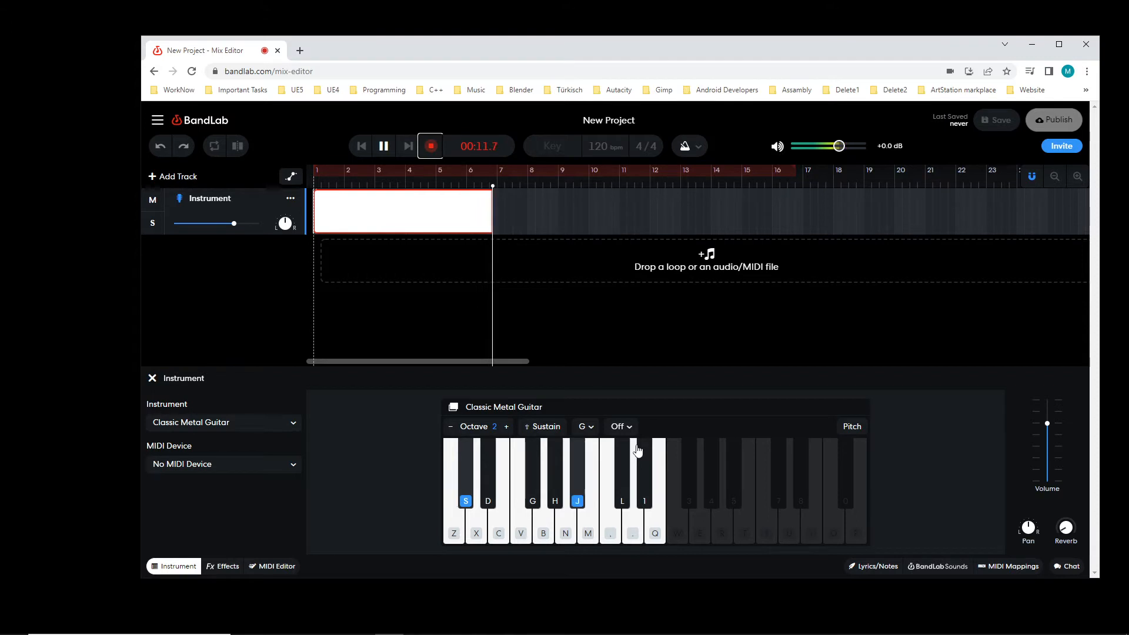
key("h")
key("g")
key("d")
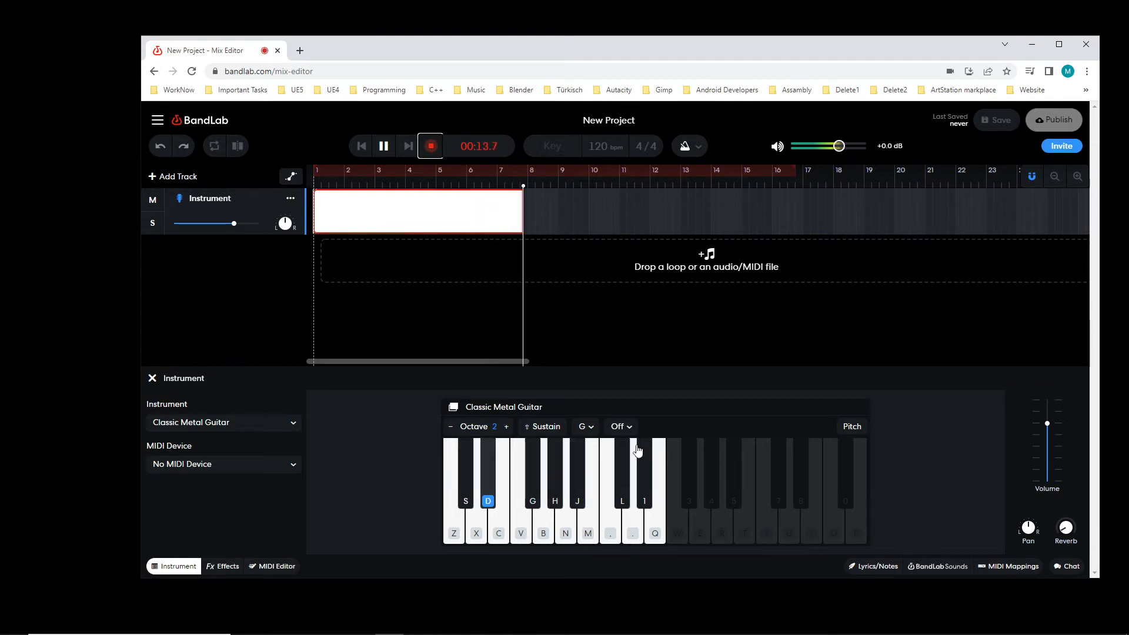
key("g")
key("s")
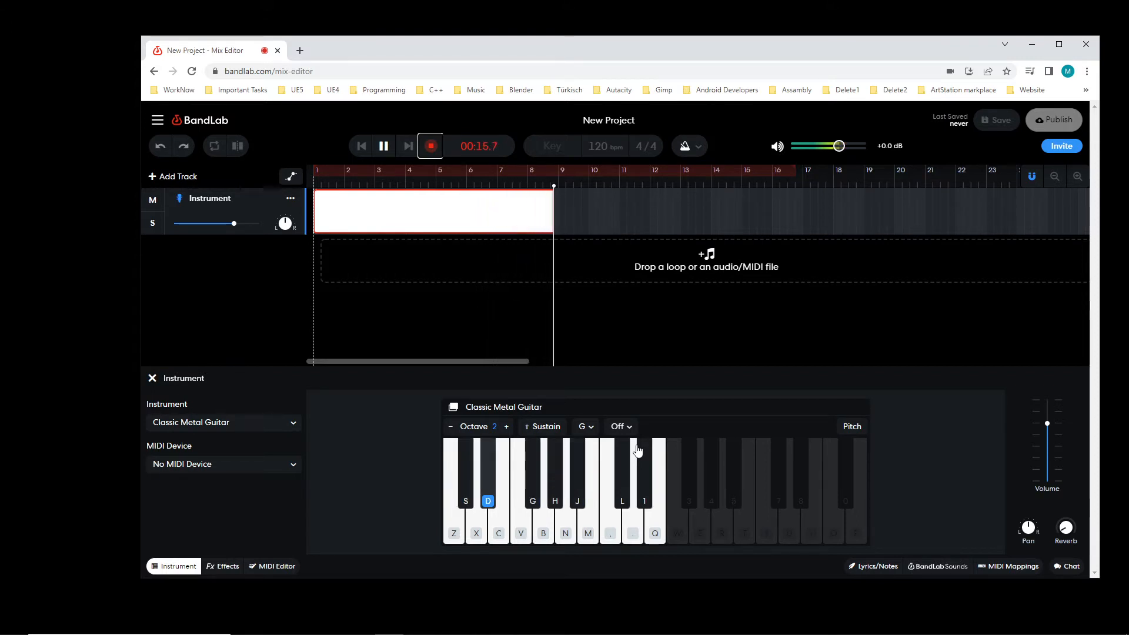
key("g")
key("s")
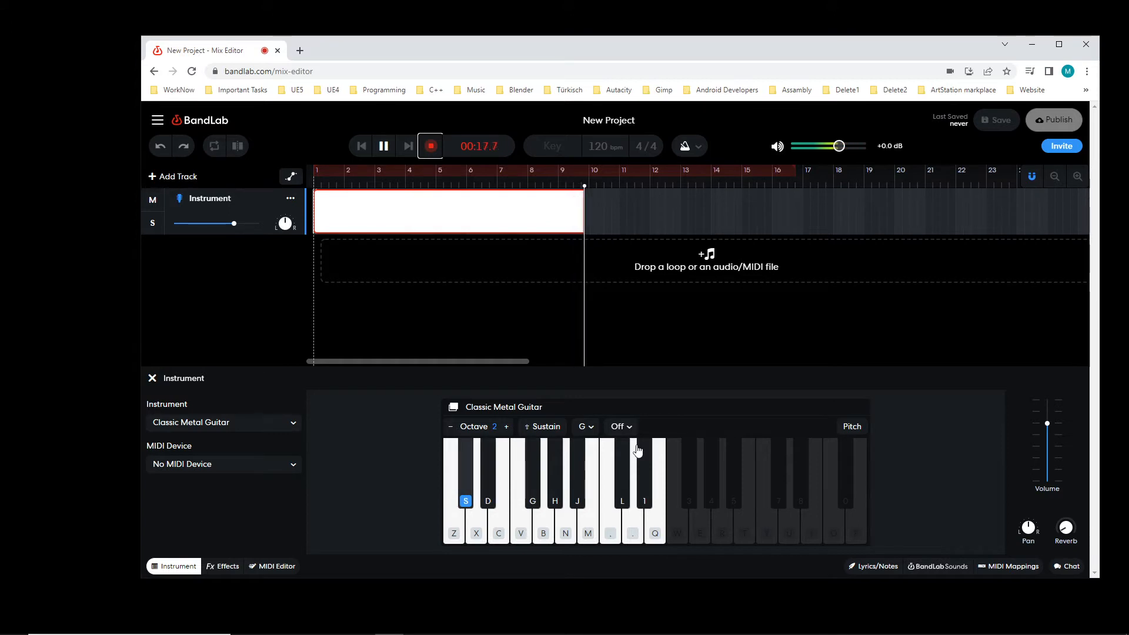
key("g")
key("h")
key("g")
key("h")
key("j")
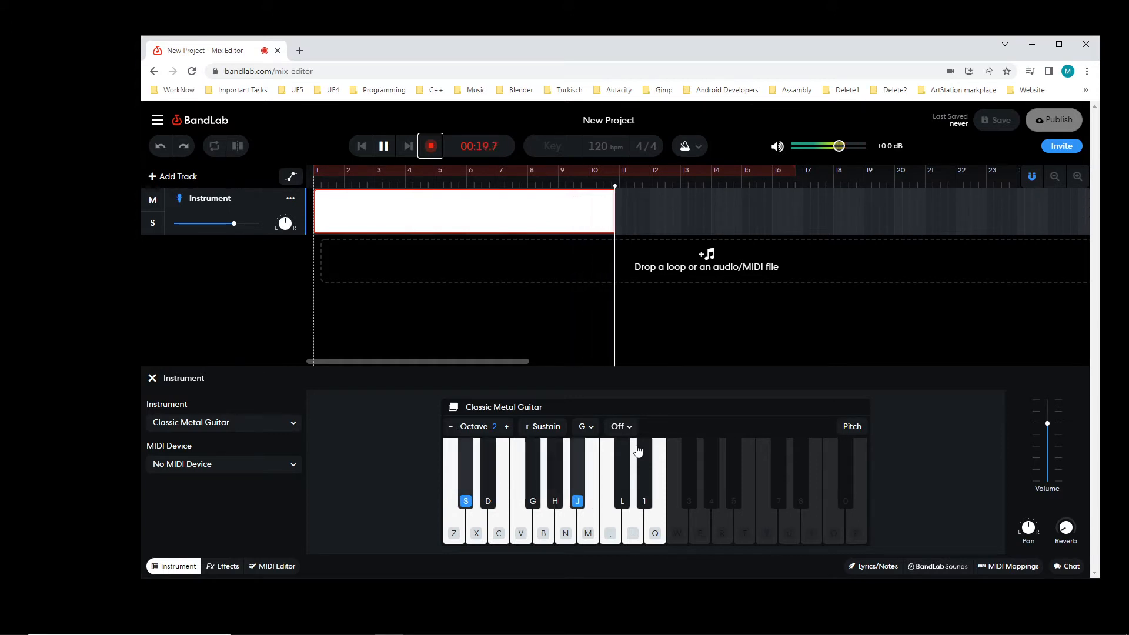
key("h")
key("g")
key("h")
key("g")
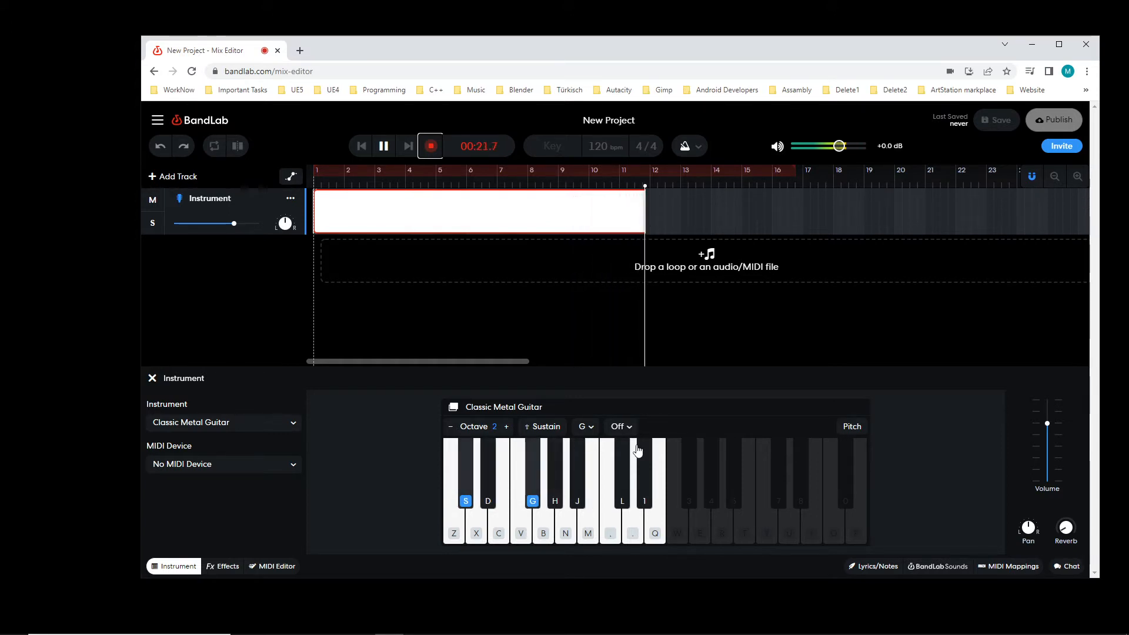
key("d")
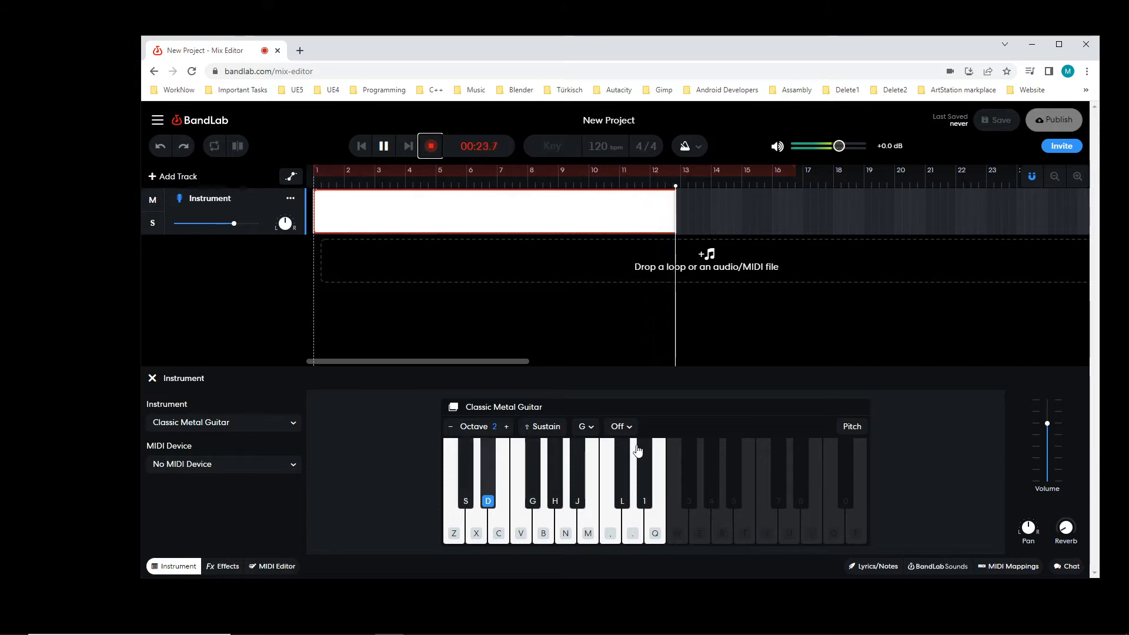
key("g")
key("s")
key("g")
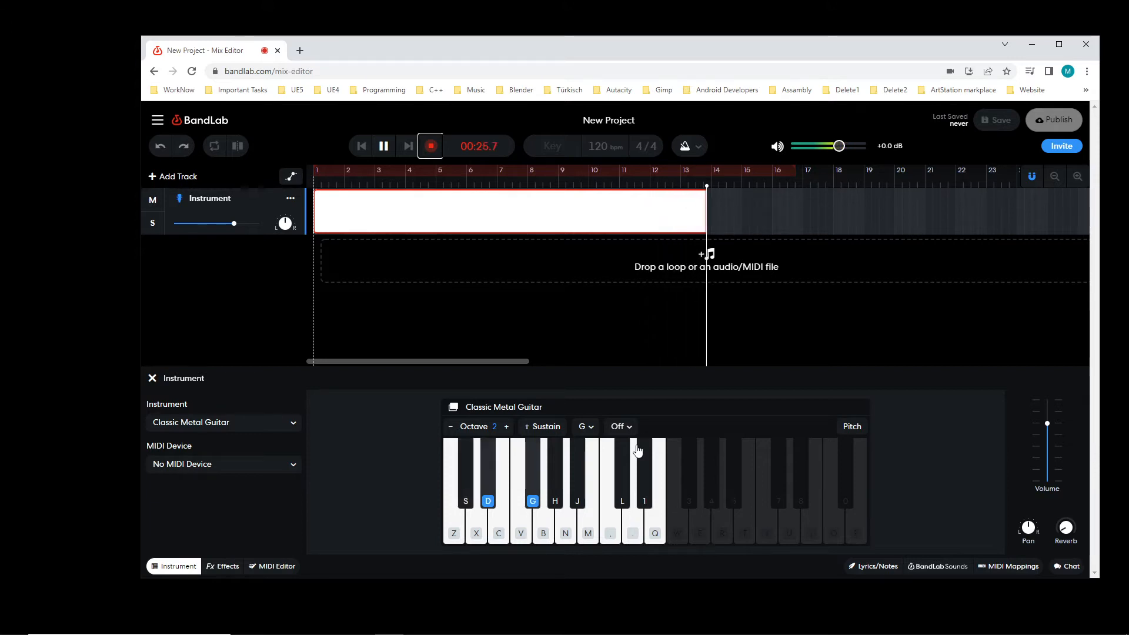
key("s")
key("g")
key("h")
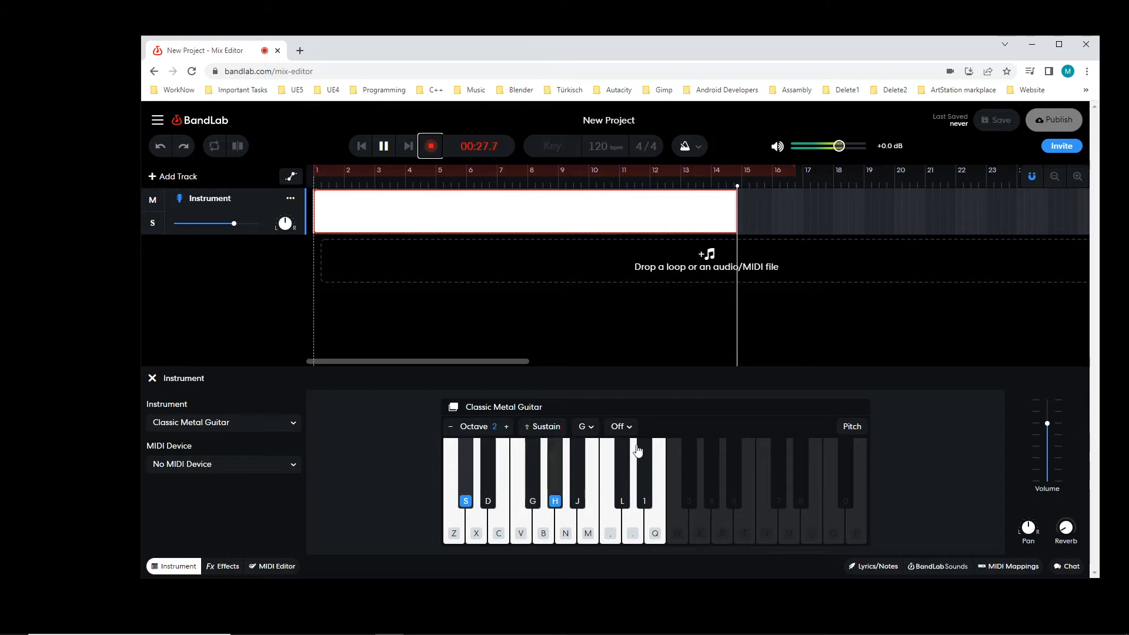
key("g")
key("h")
key("g")
key("h")
key("j")
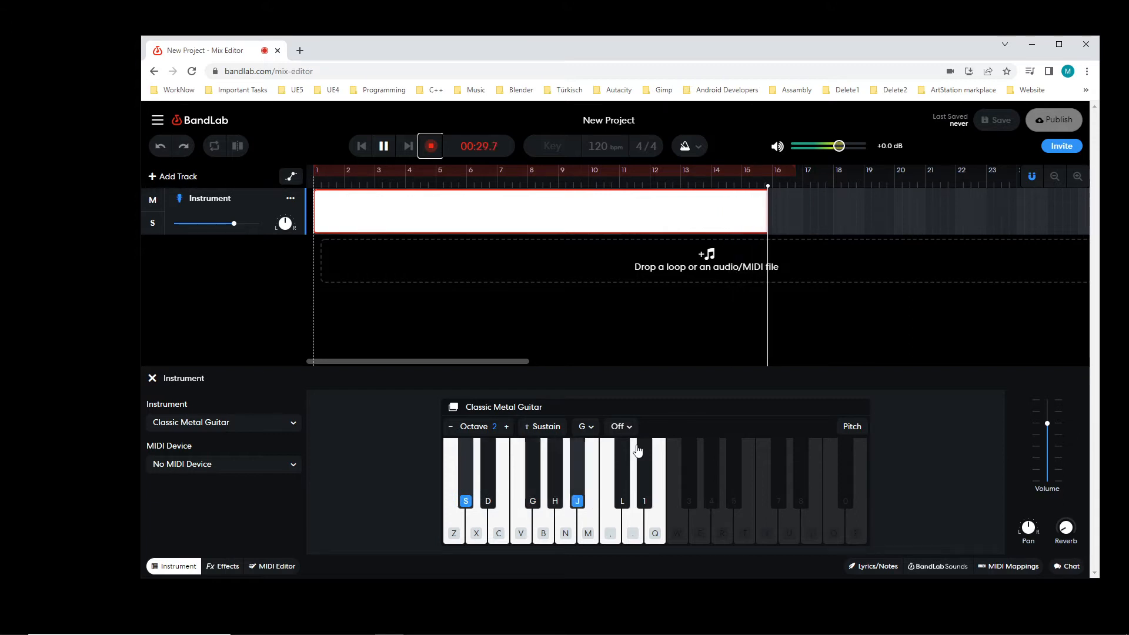
key("h")
key("g")
key("h")
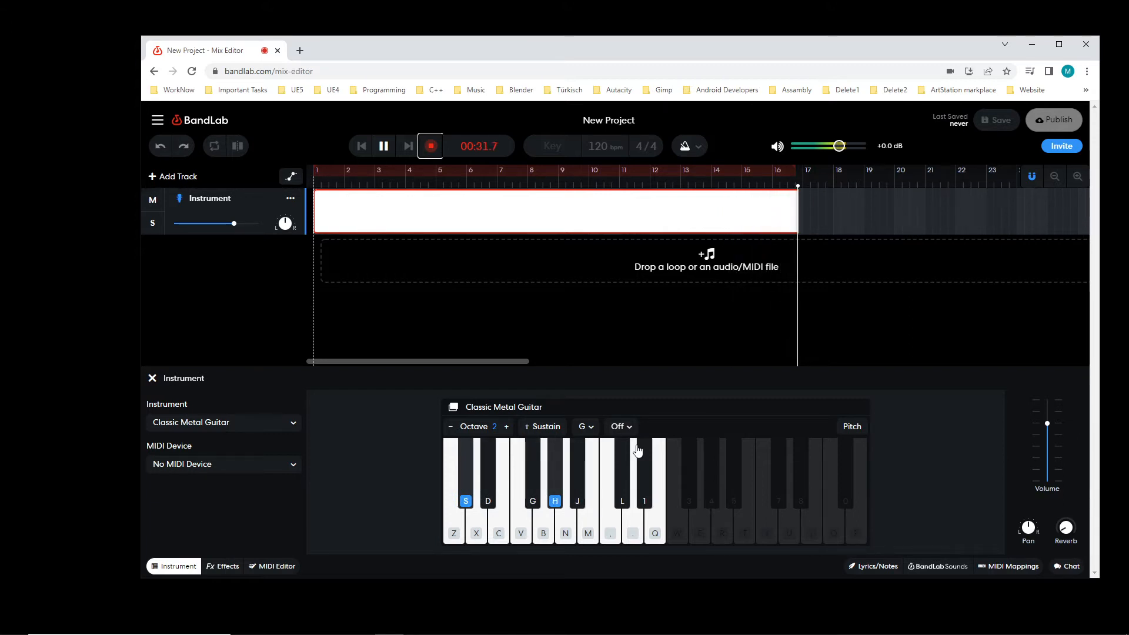
key("g")
key("d")
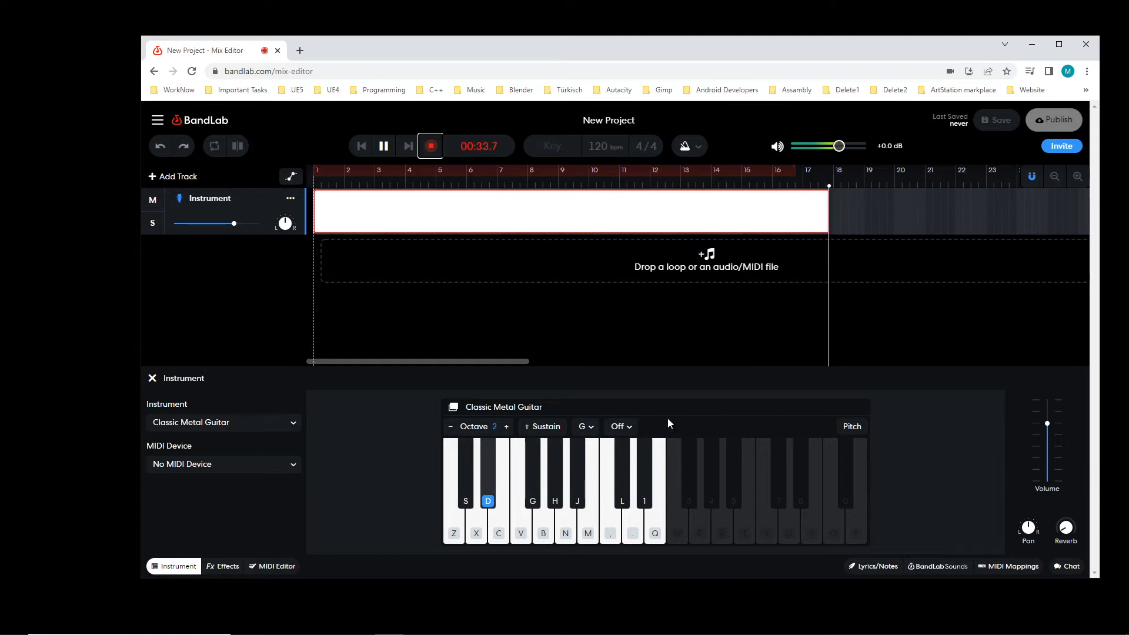
key("space")
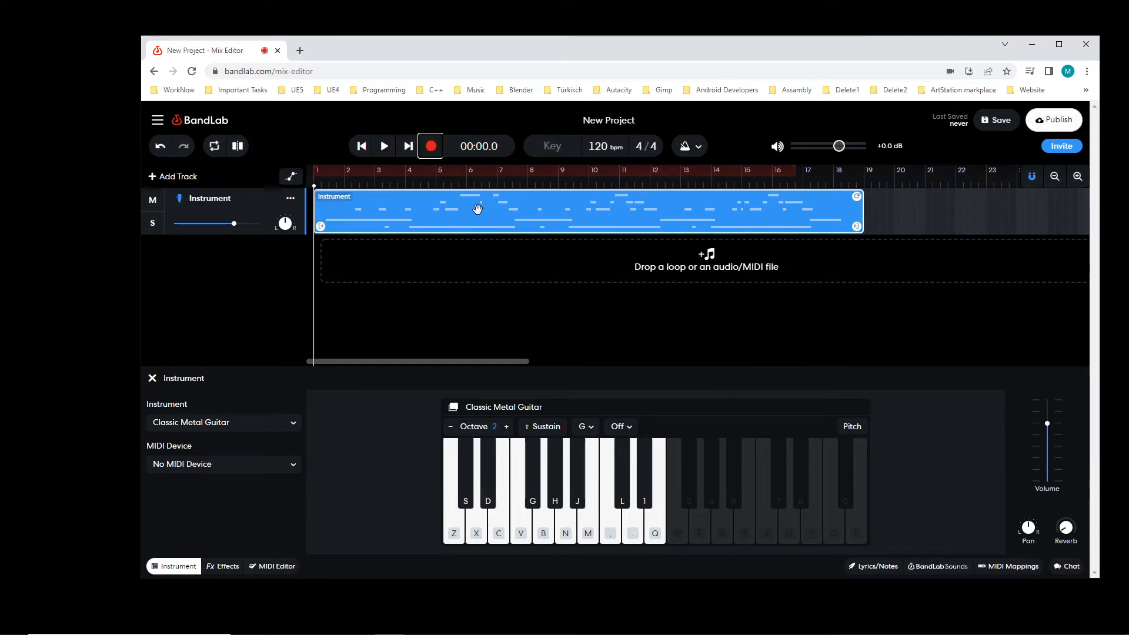
Play back the new riff and extend the loop range to the end of the recorded region, at about bar 19
left_click(384, 146)
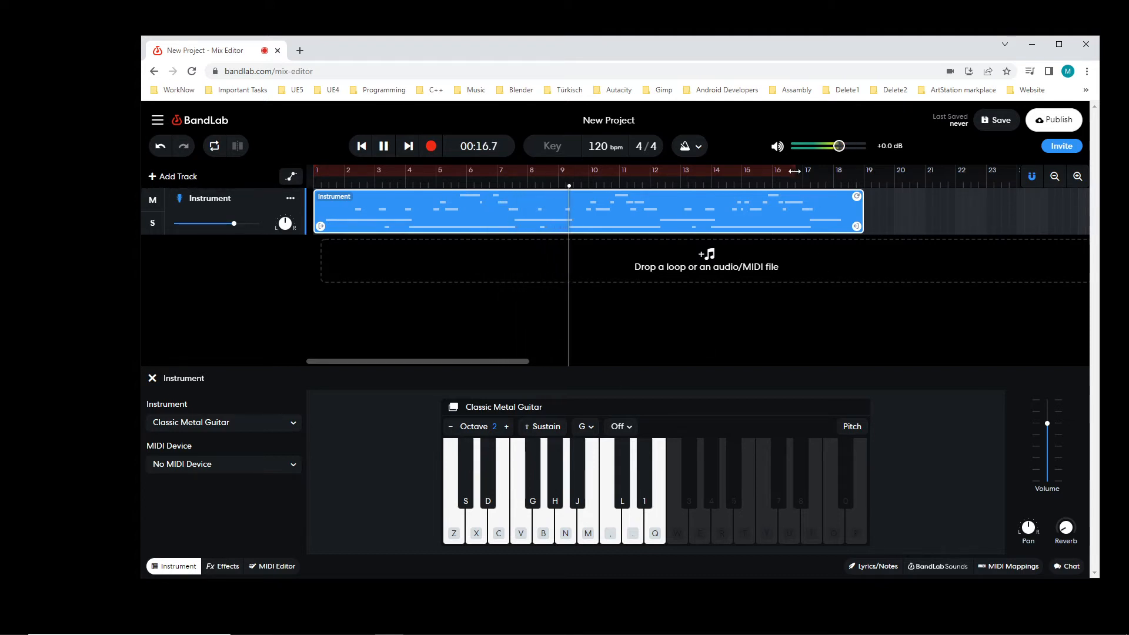
left_click_drag(797, 170, 864, 173)
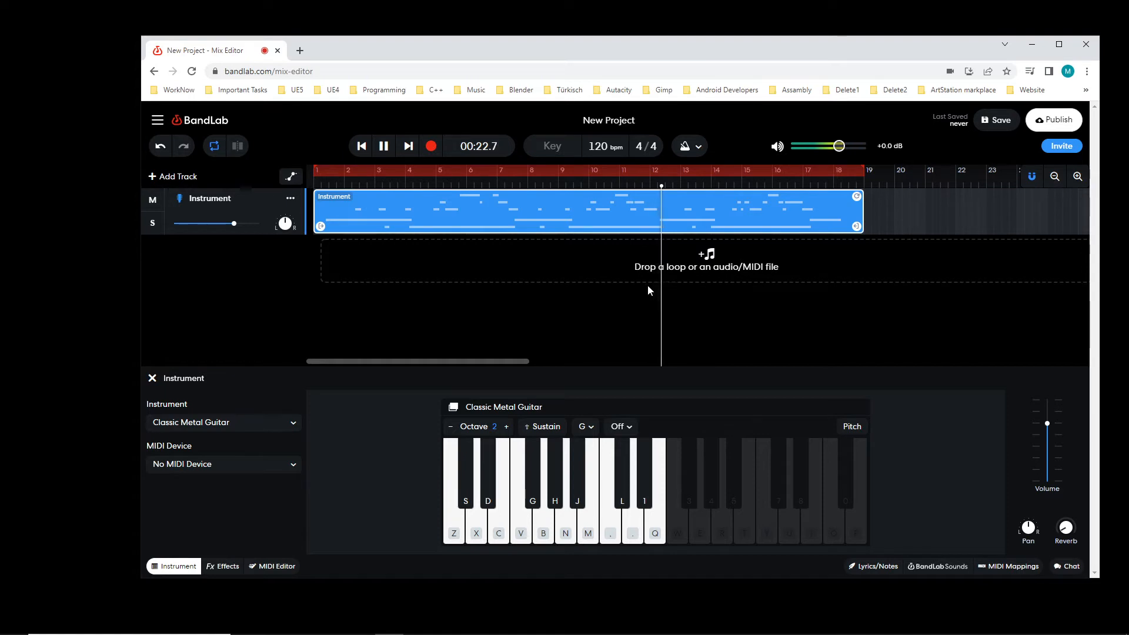
left_click(384, 151)
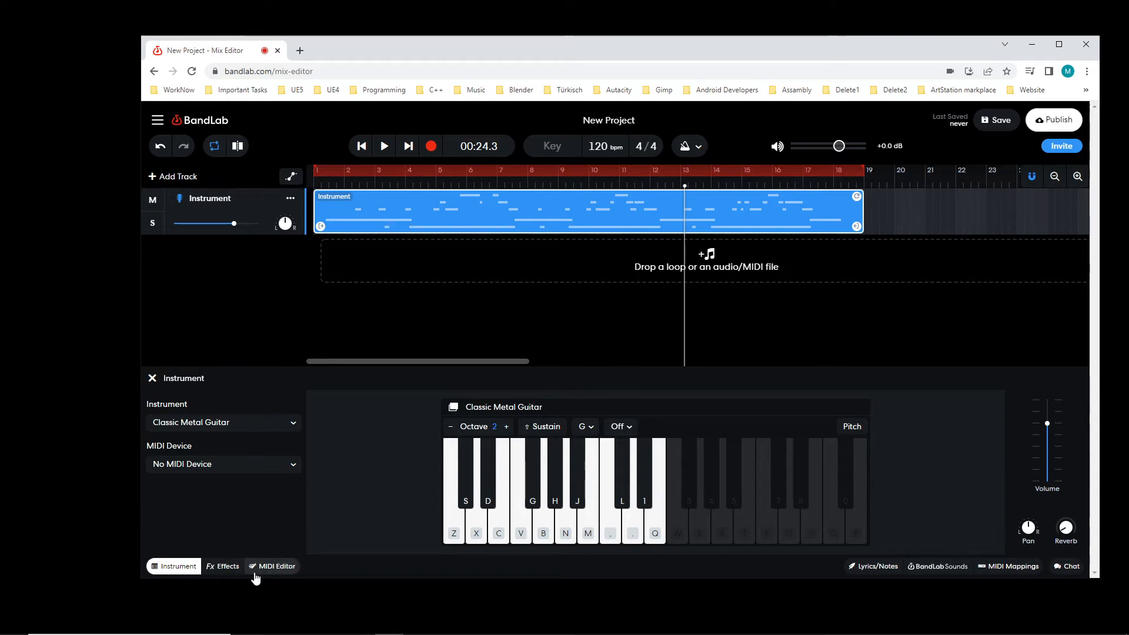
Show the riff's notes around C2 in the MIDI Editor and play the opening bars from the start to about beat 3.4
left_click(276, 566)
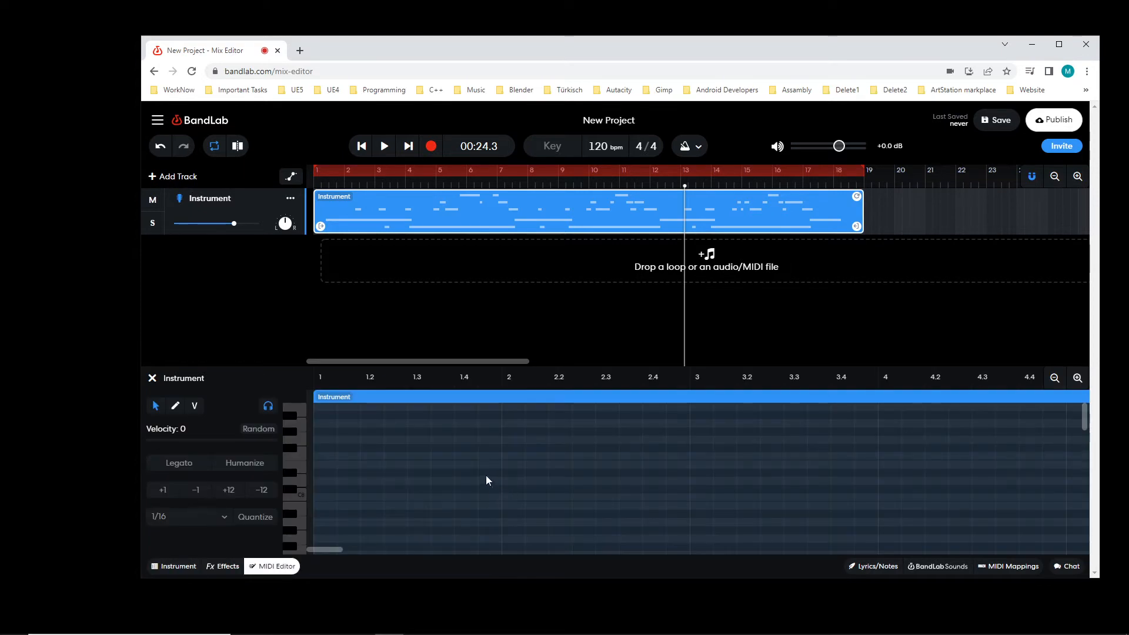
scroll(472, 475, "down", 10)
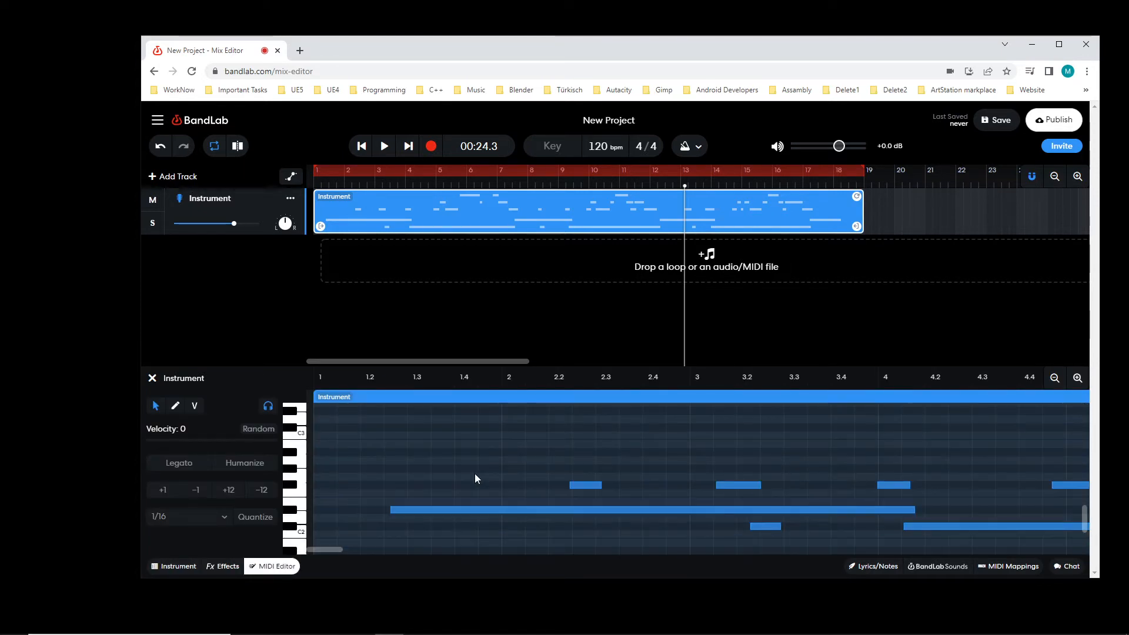
scroll(474, 478, "down", 1)
scroll(474, 478, "up", 2)
scroll(475, 484, "down", 1)
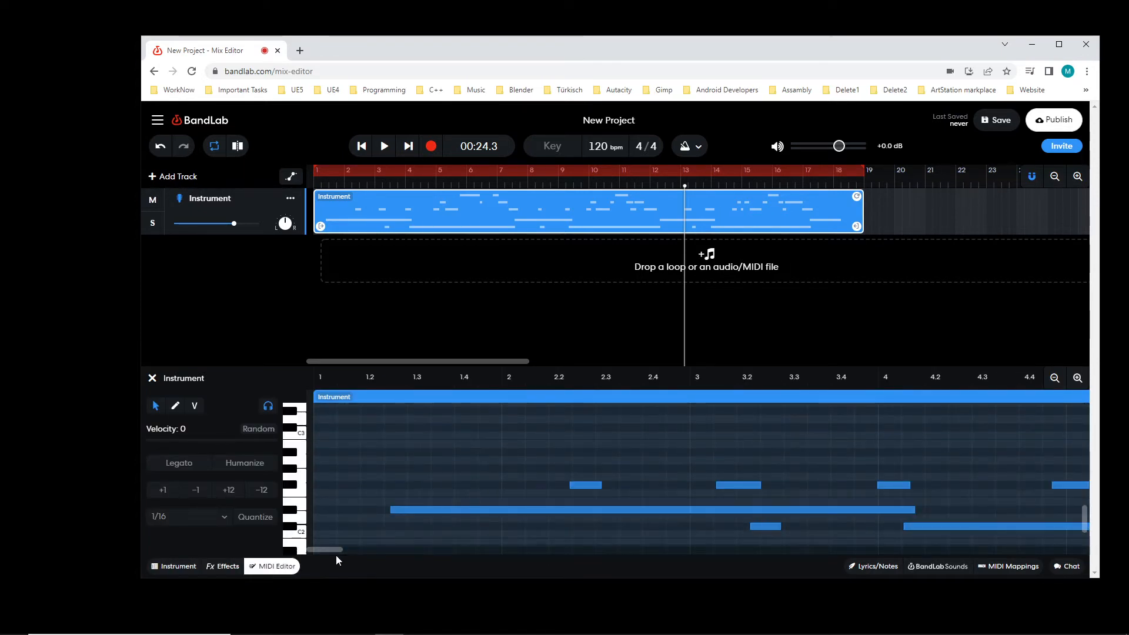
mouse_move(328, 550)
left_mouse_down()
mouse_move(517, 551)
mouse_move(330, 544)
left_mouse_up()
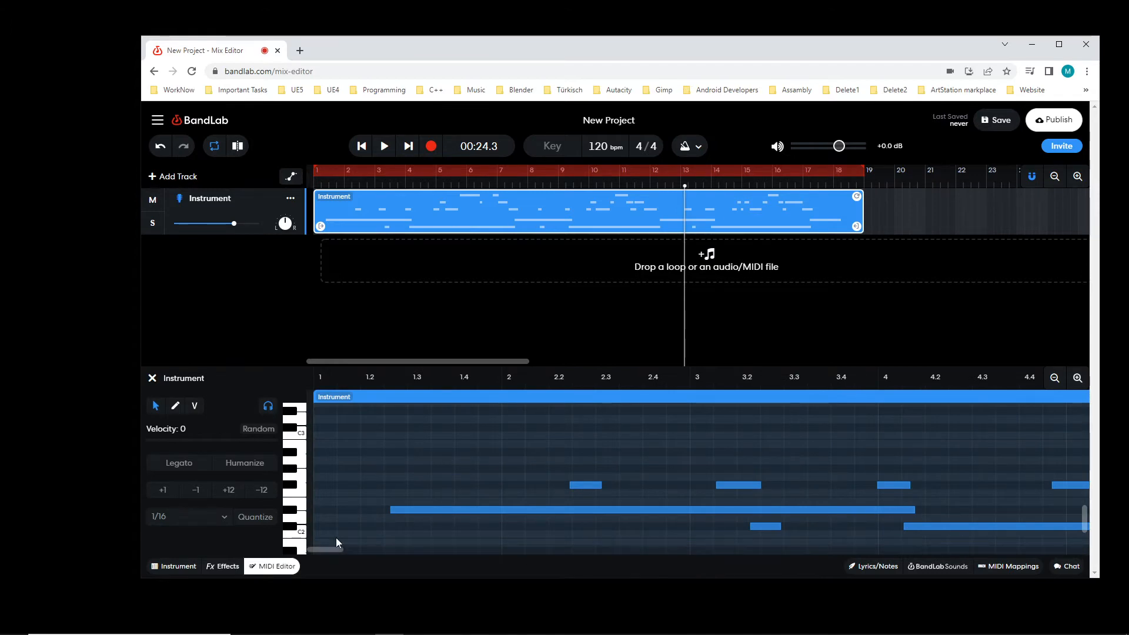
left_click(362, 153)
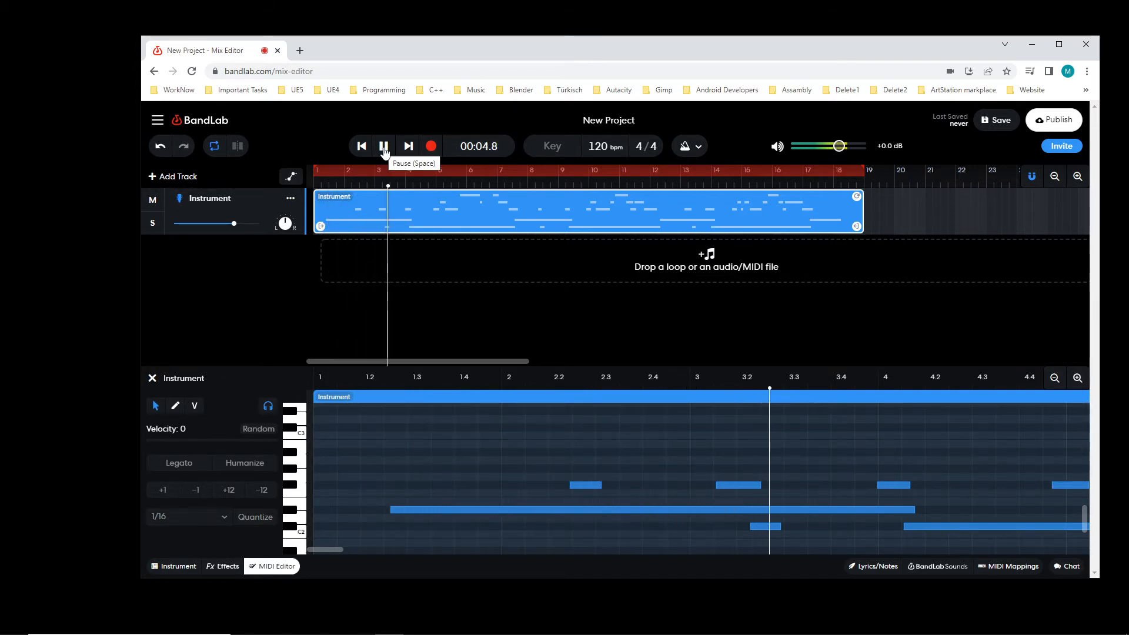
left_click(383, 147)
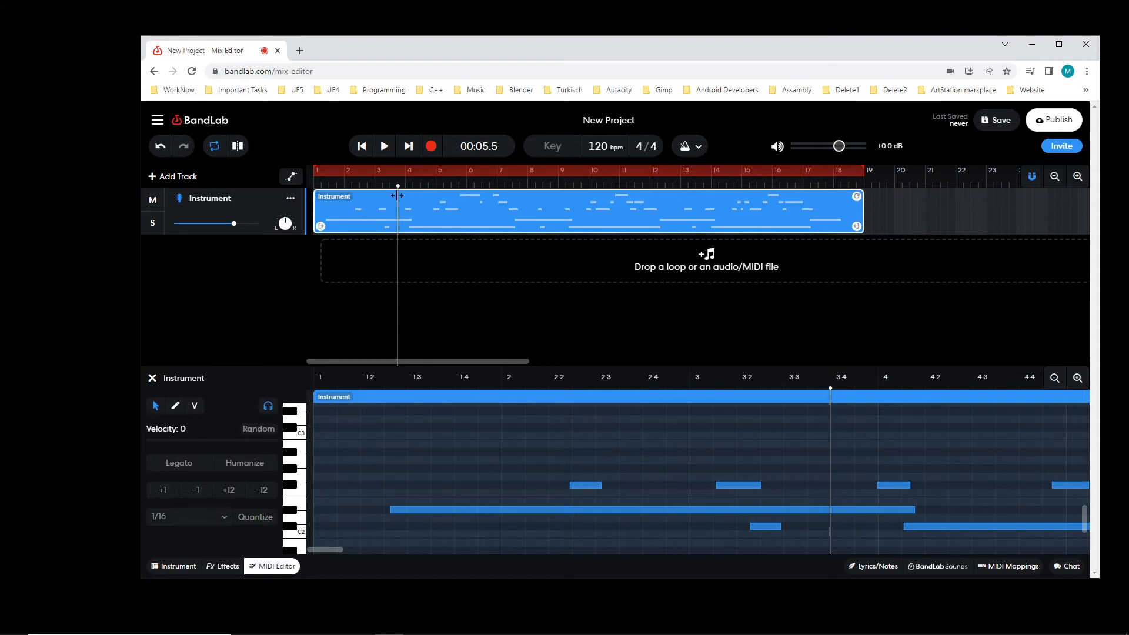
Delete the short low note at about beat 3.2, just above C2, and move the playhead back to 00:01.0
left_click_drag(397, 195, 387, 199)
scroll(842, 471, "up", 3)
scroll(842, 470, "down", 3)
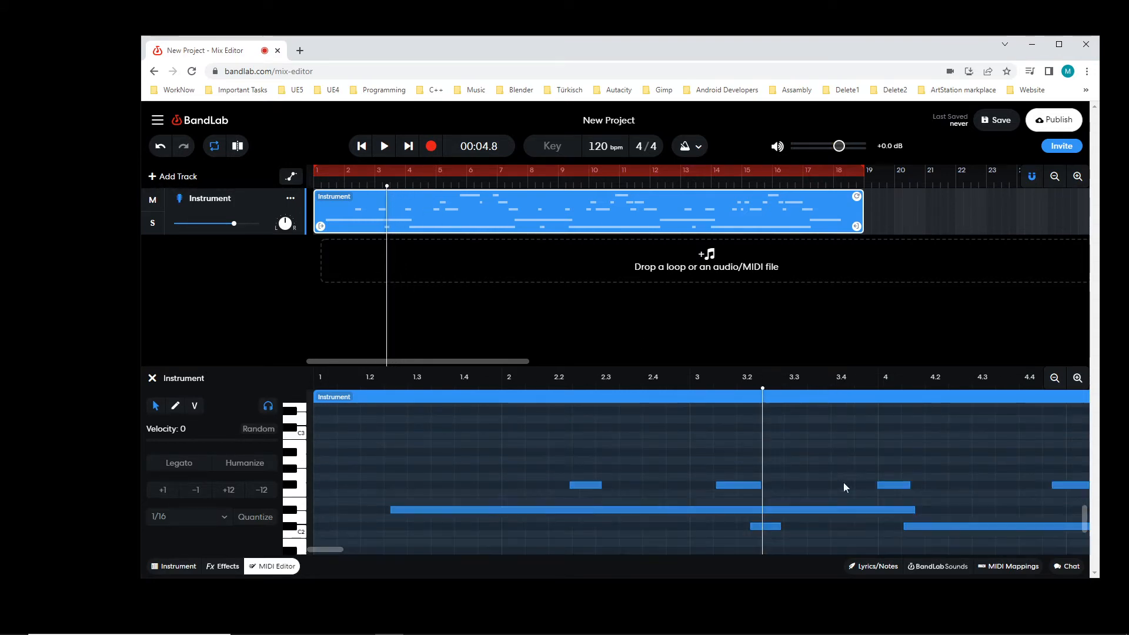
left_click(771, 527)
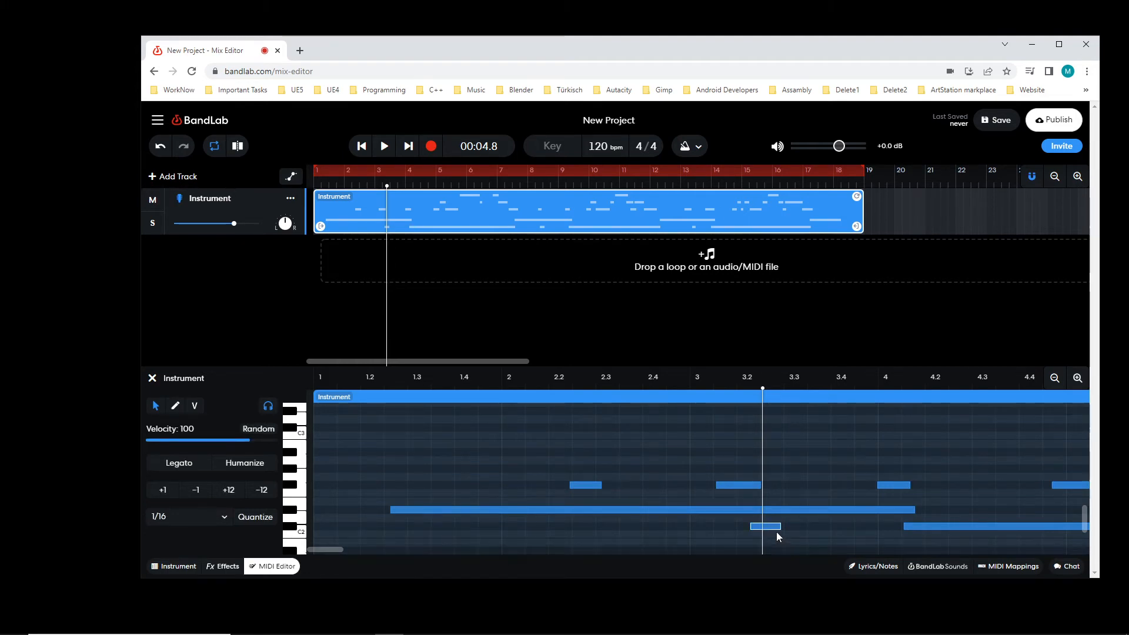
key("Delete")
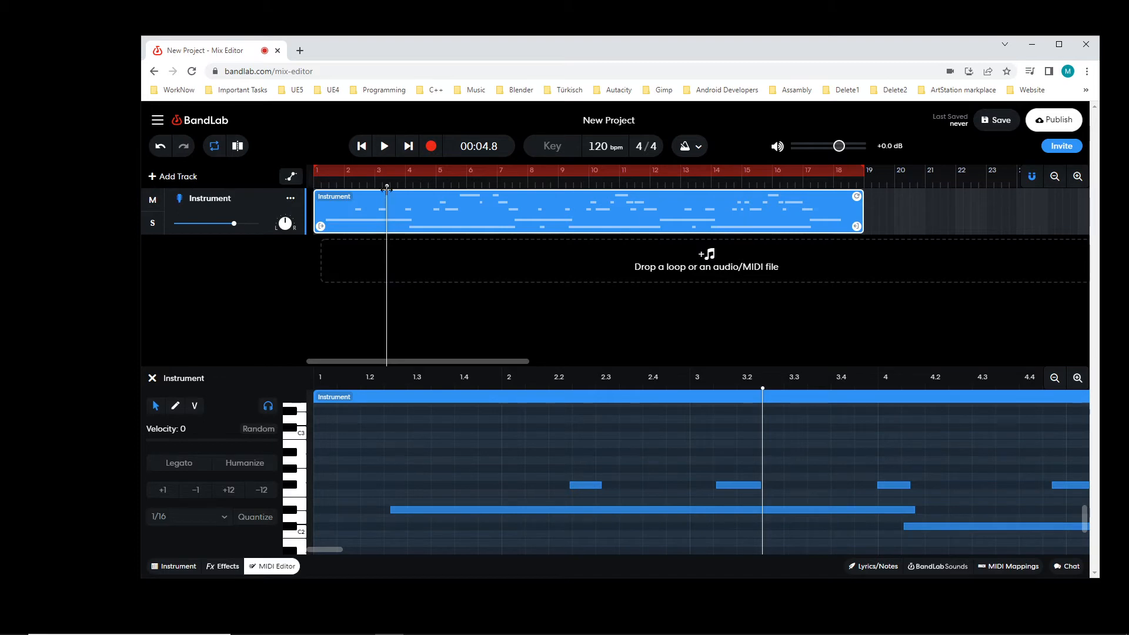
left_click_drag(387, 188, 328, 202)
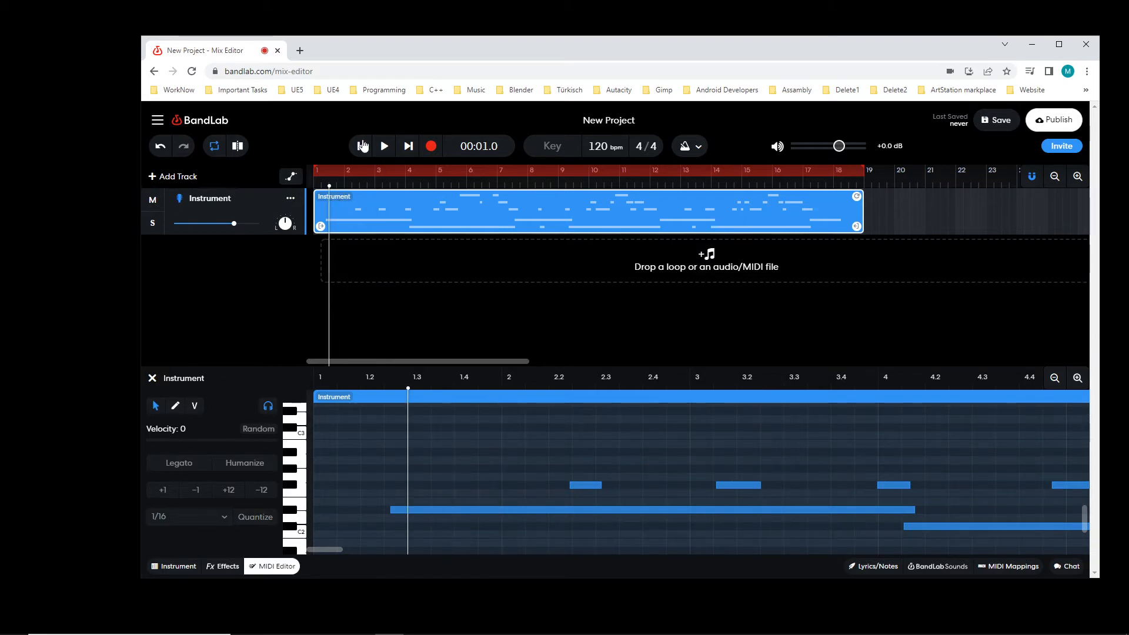
Split the riff region at 00:00.7, just before its first note, and delete the empty piece in front
left_click(326, 210)
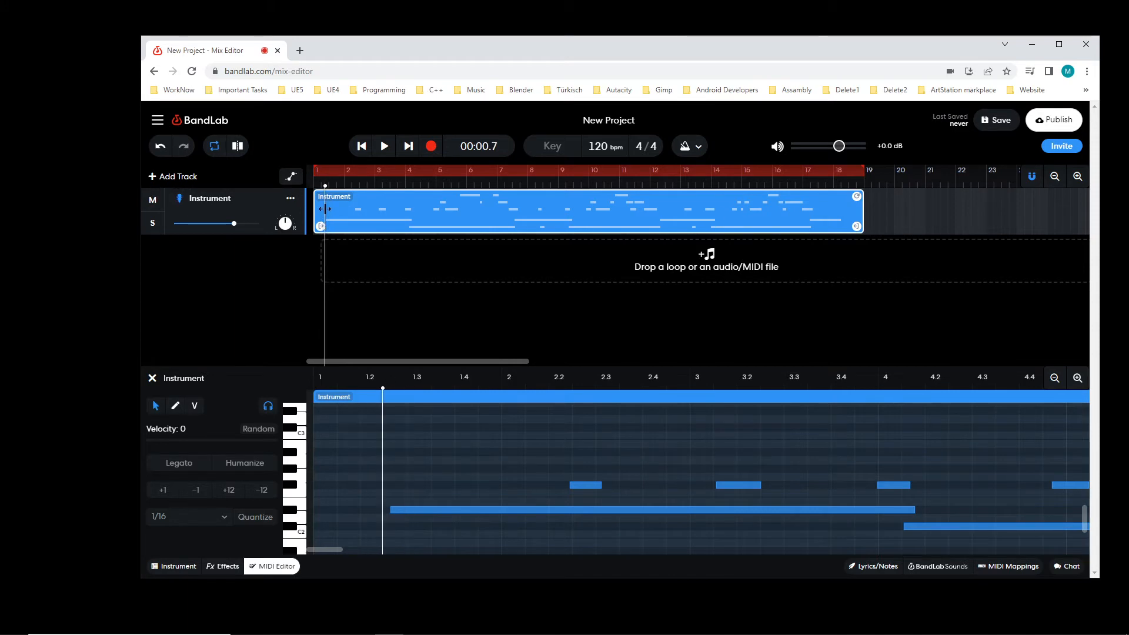
left_click(246, 151)
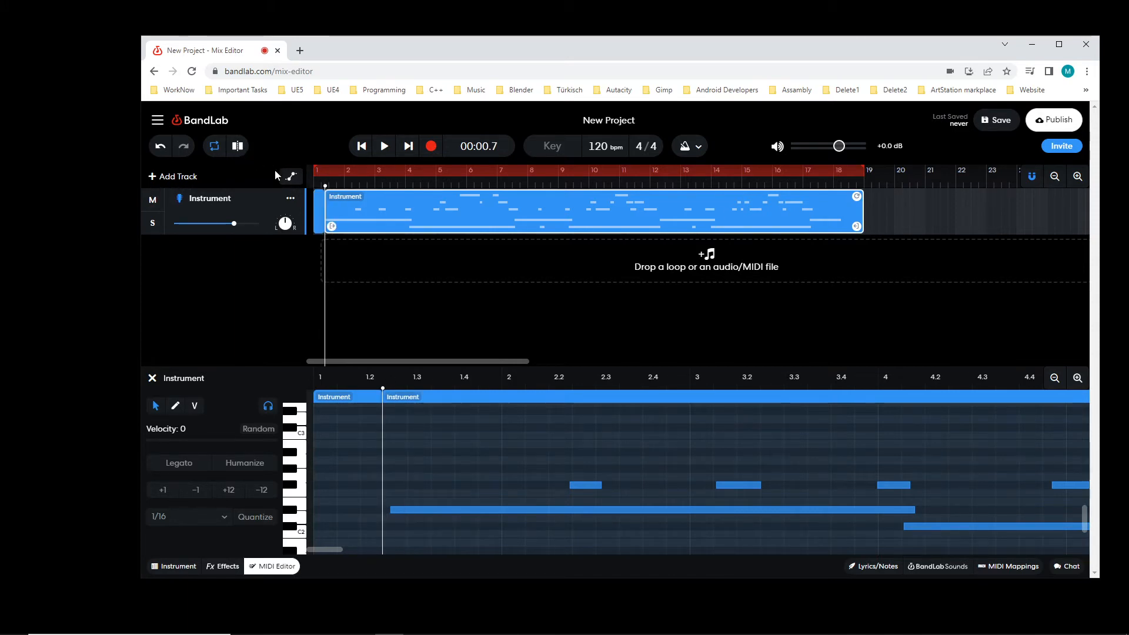
left_click(322, 211)
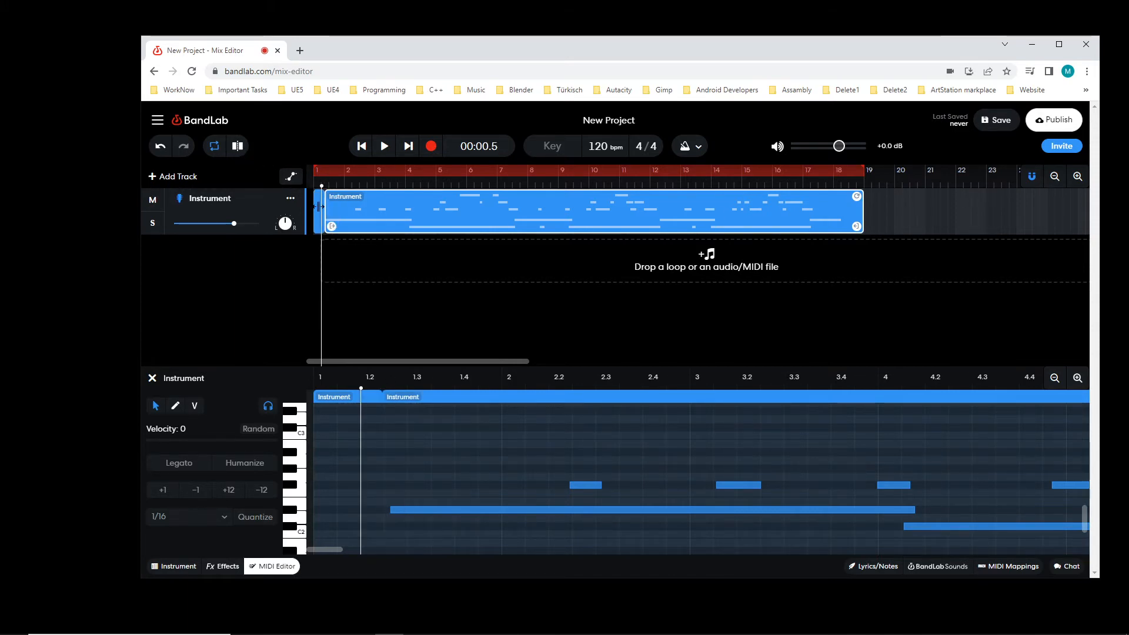
left_click(318, 206)
key("Delete")
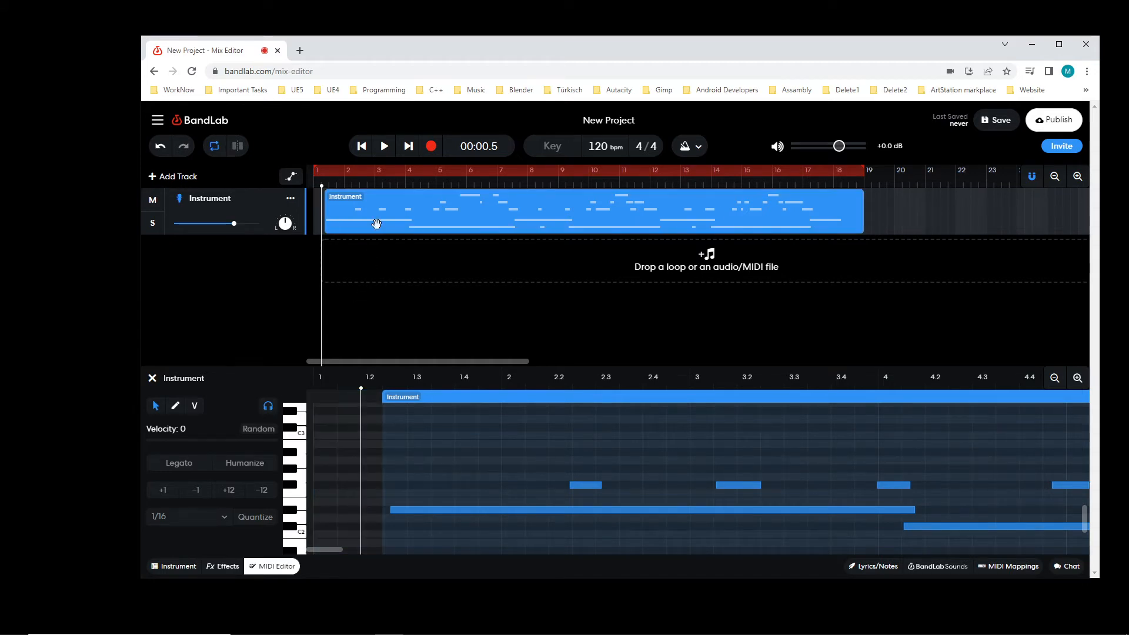
Move the trimmed region to the start of bar 1 and play it through from 00:00.0
left_click_drag(417, 204, 415, 211)
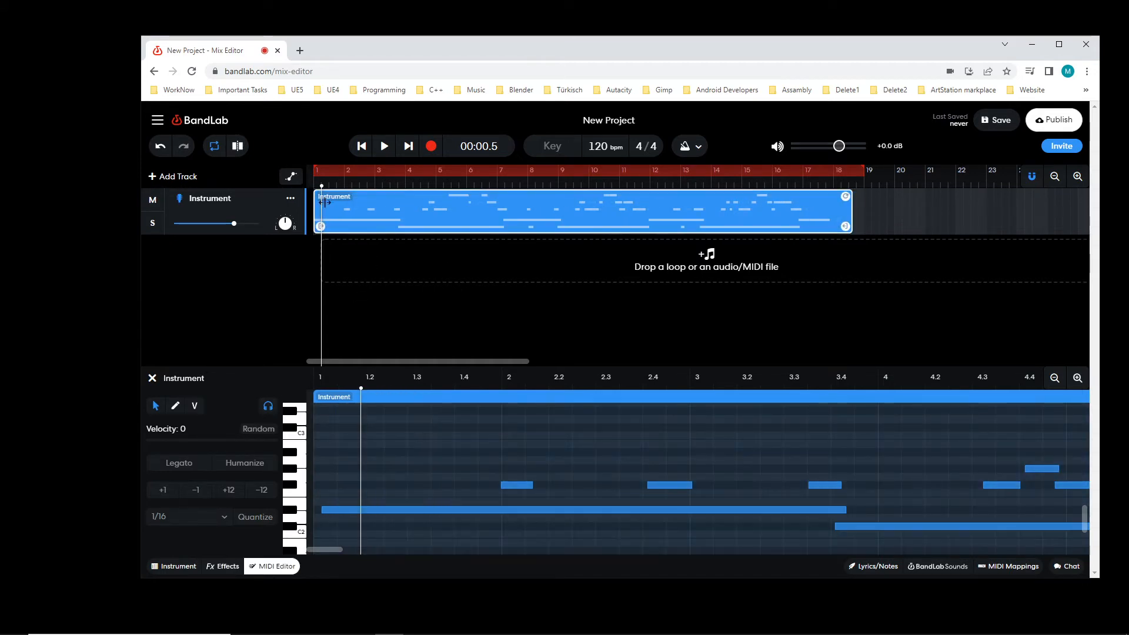
left_click_drag(324, 202, 304, 203)
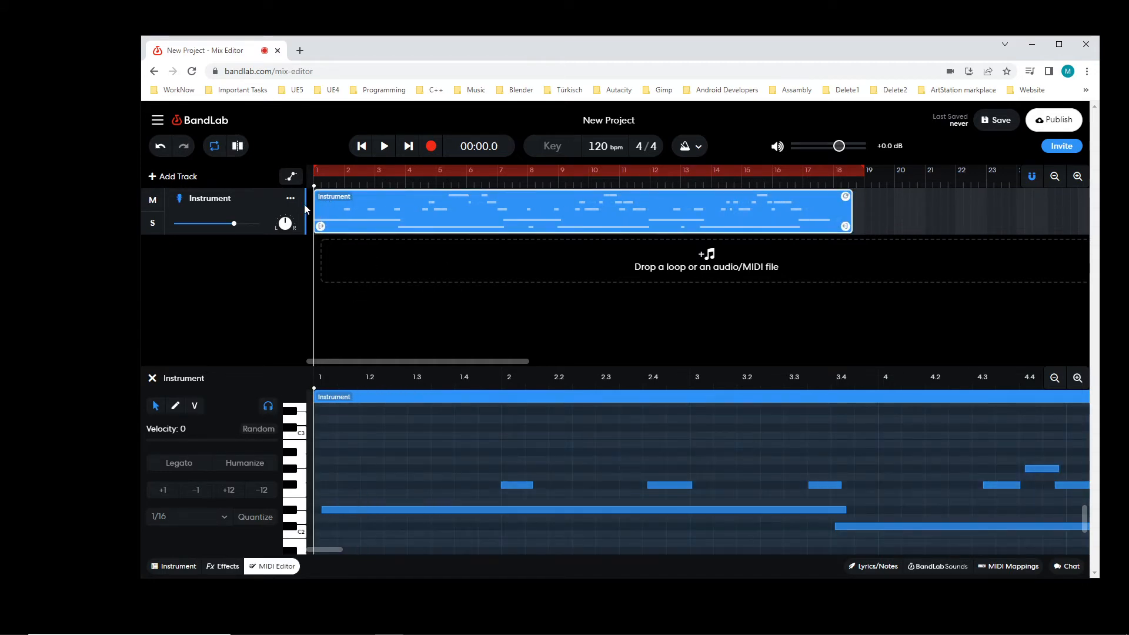
left_click(384, 147)
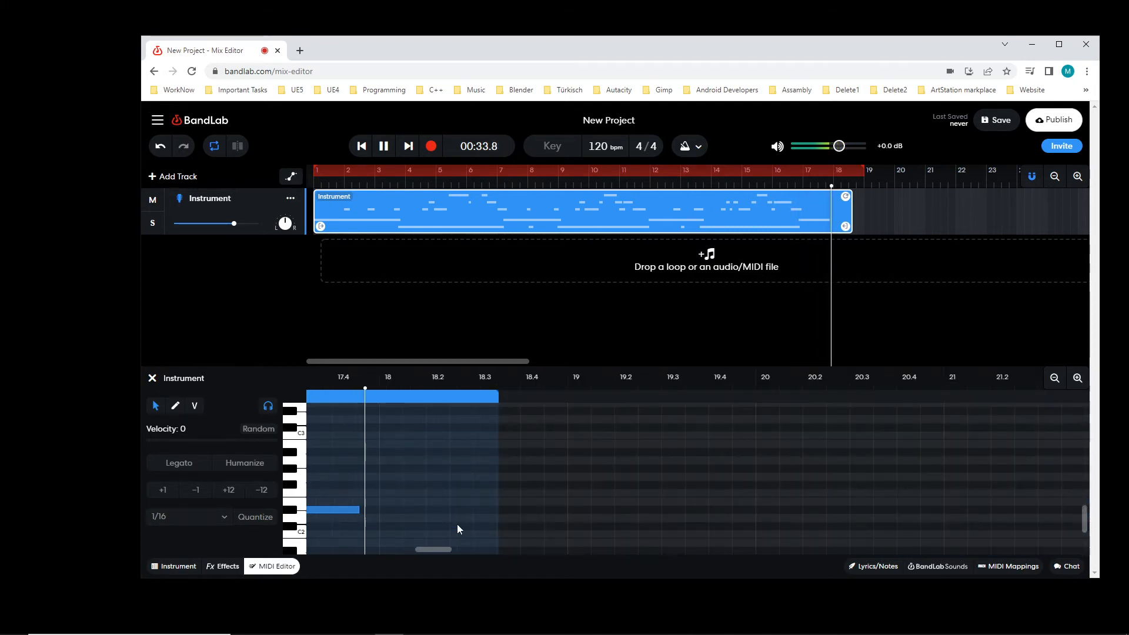
left_click(387, 151)
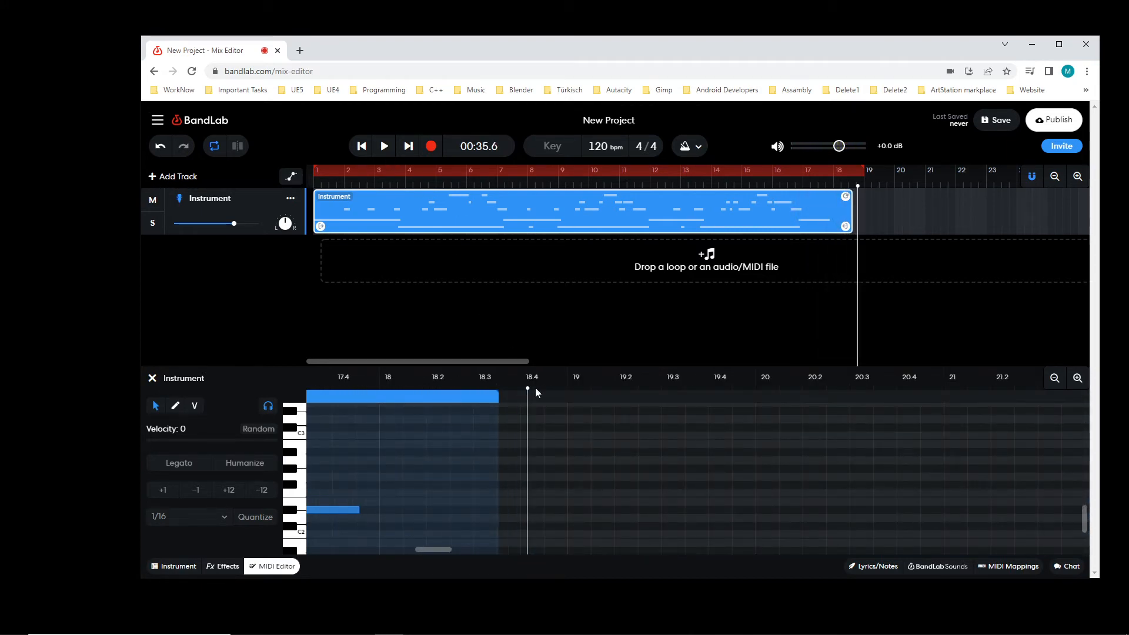
Shorten the loop range to bar 18 and cut off the region's empty tail after the last note, at 00:33.8
left_click(834, 184)
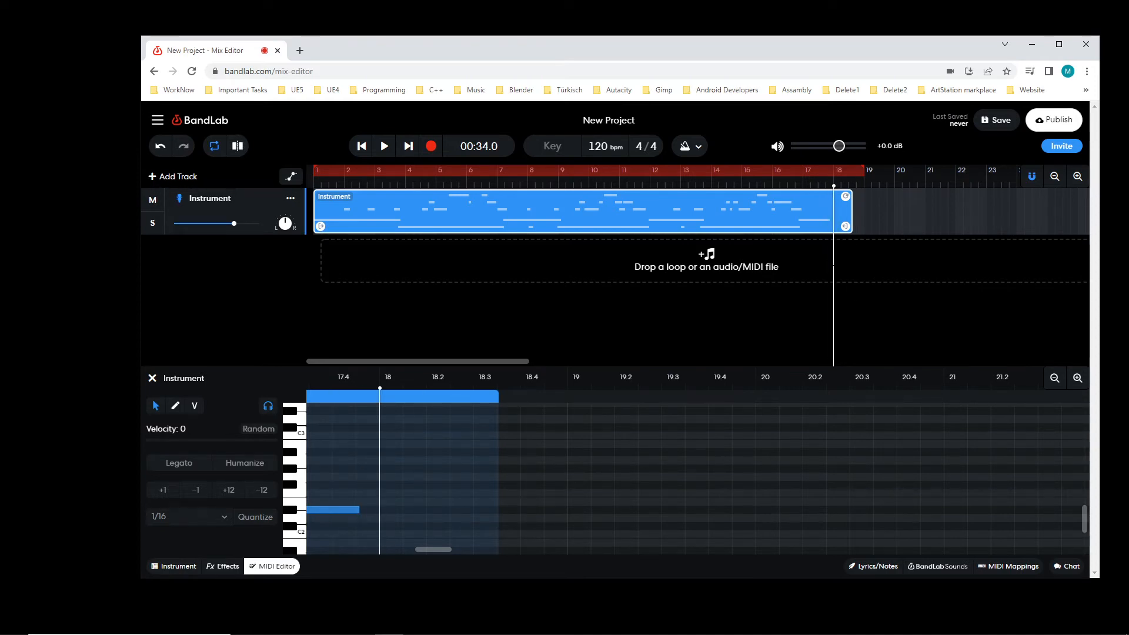
left_click(831, 183)
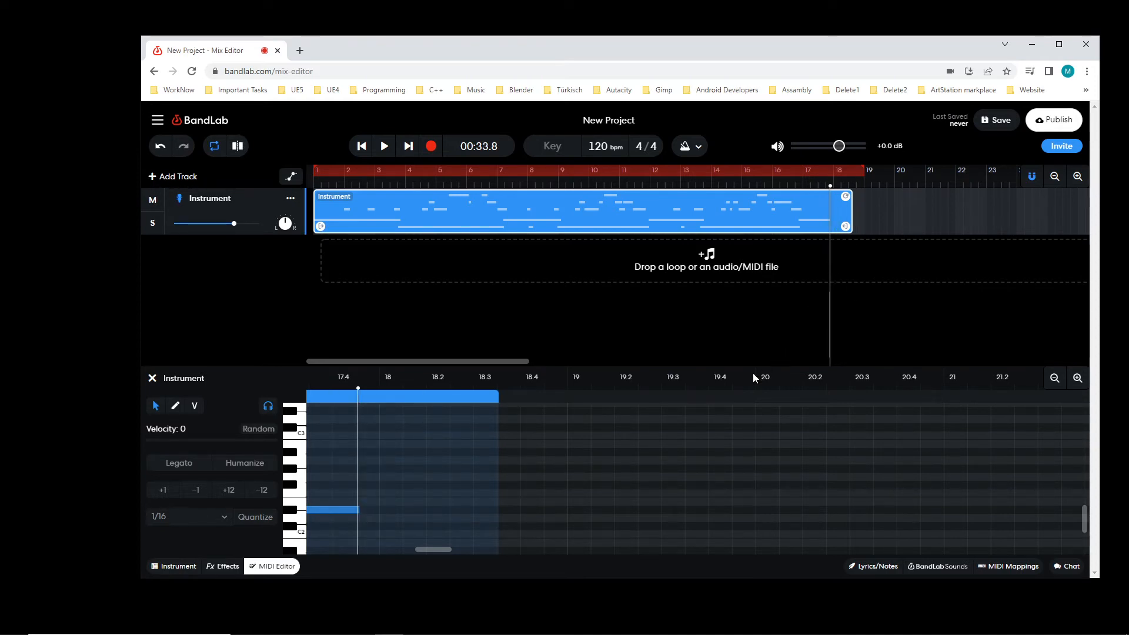
left_click(864, 172)
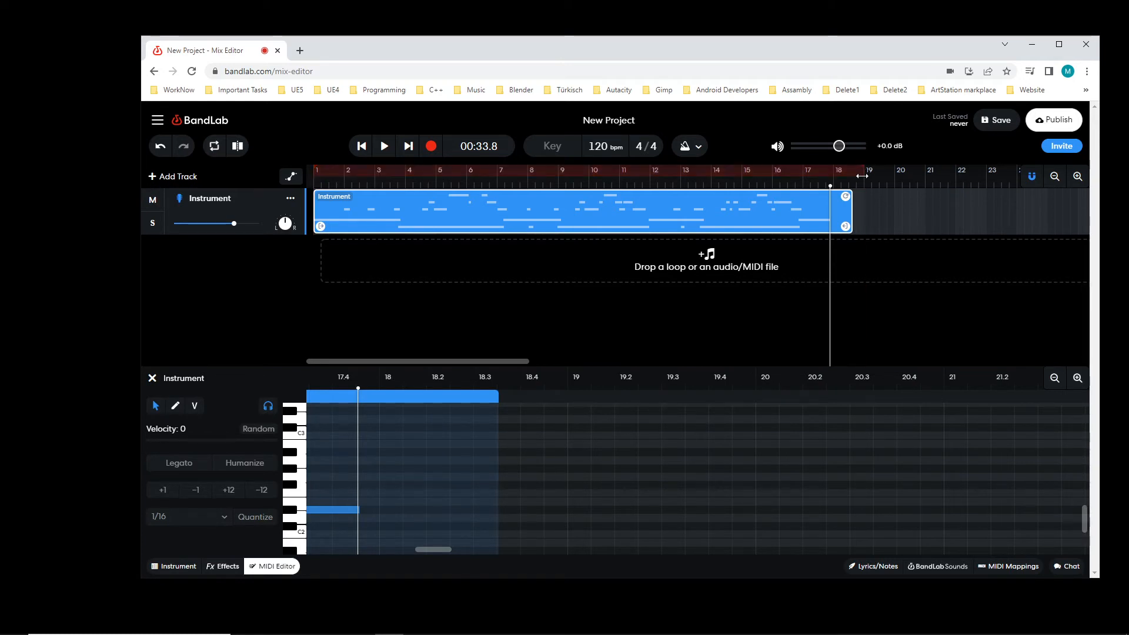
left_click_drag(863, 173, 831, 178)
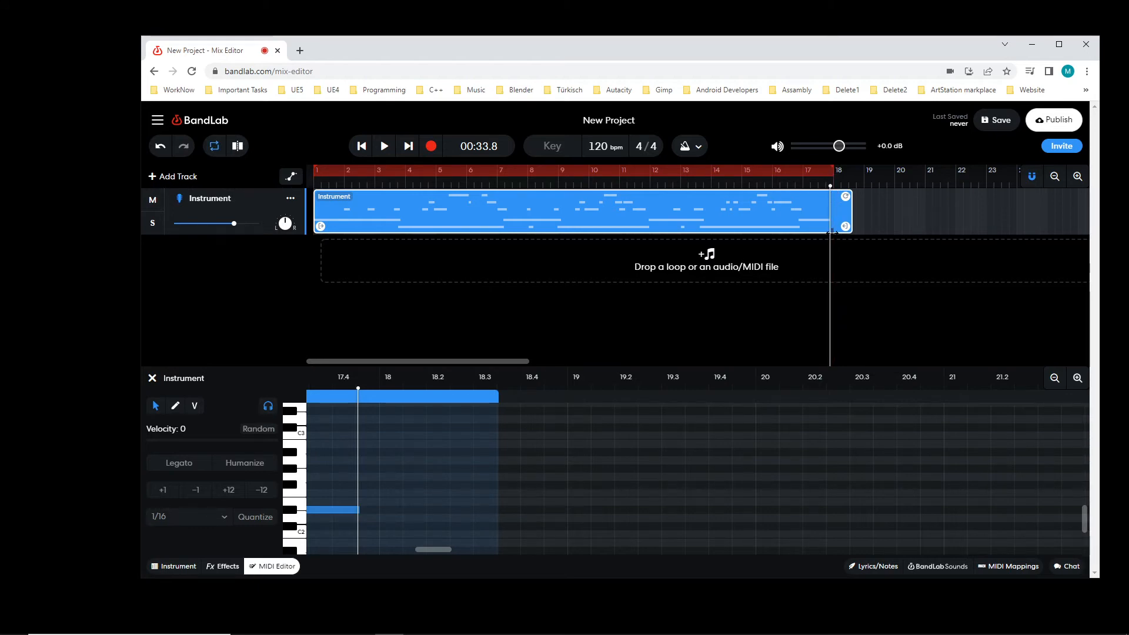
left_click(237, 152)
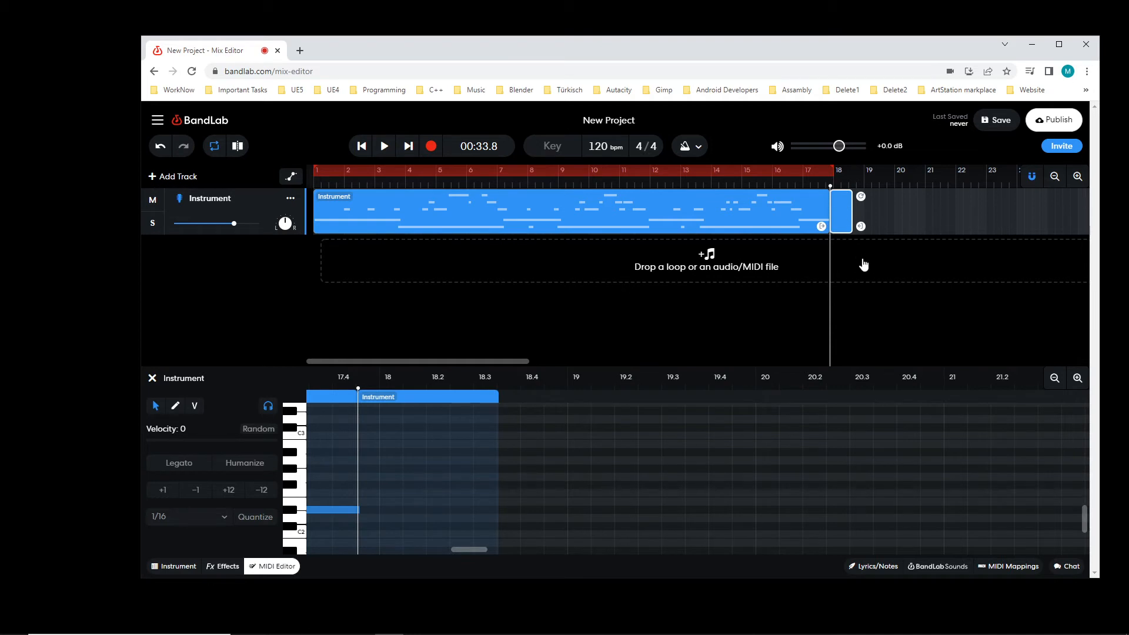
key("Delete")
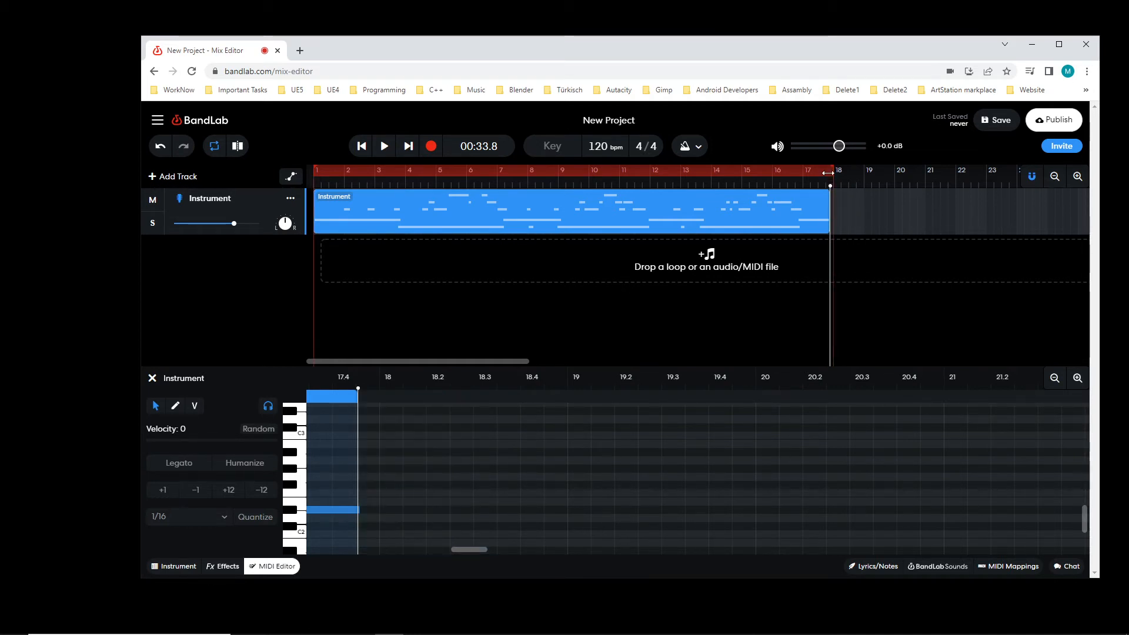
left_click_drag(467, 548, 321, 546)
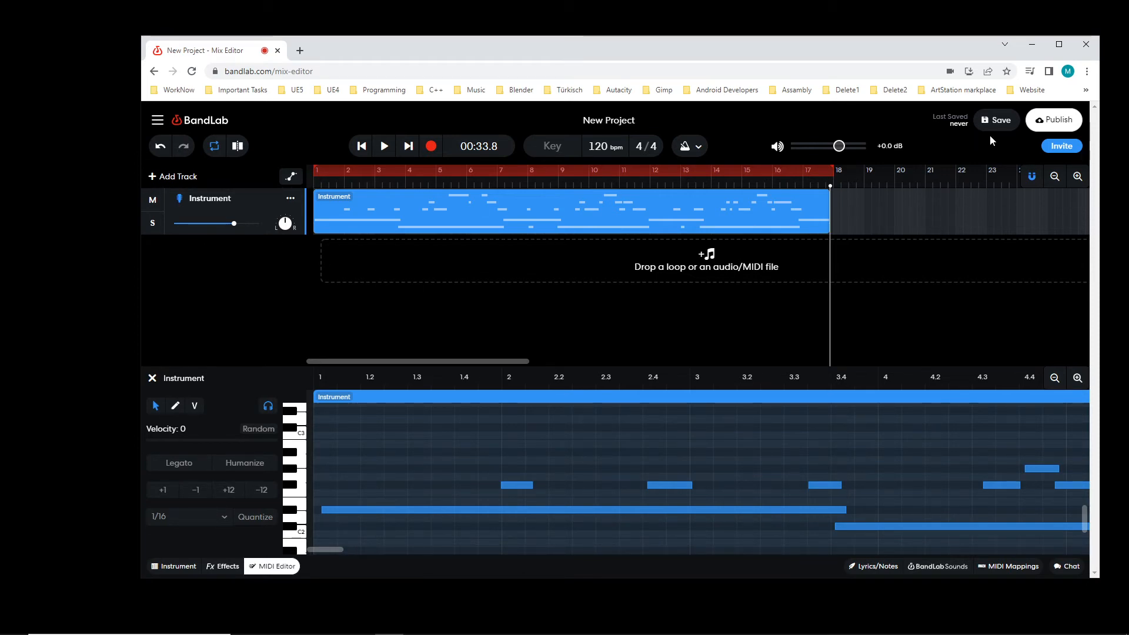
Save the project and export the Instrument track as a WAV file
left_click(1001, 123)
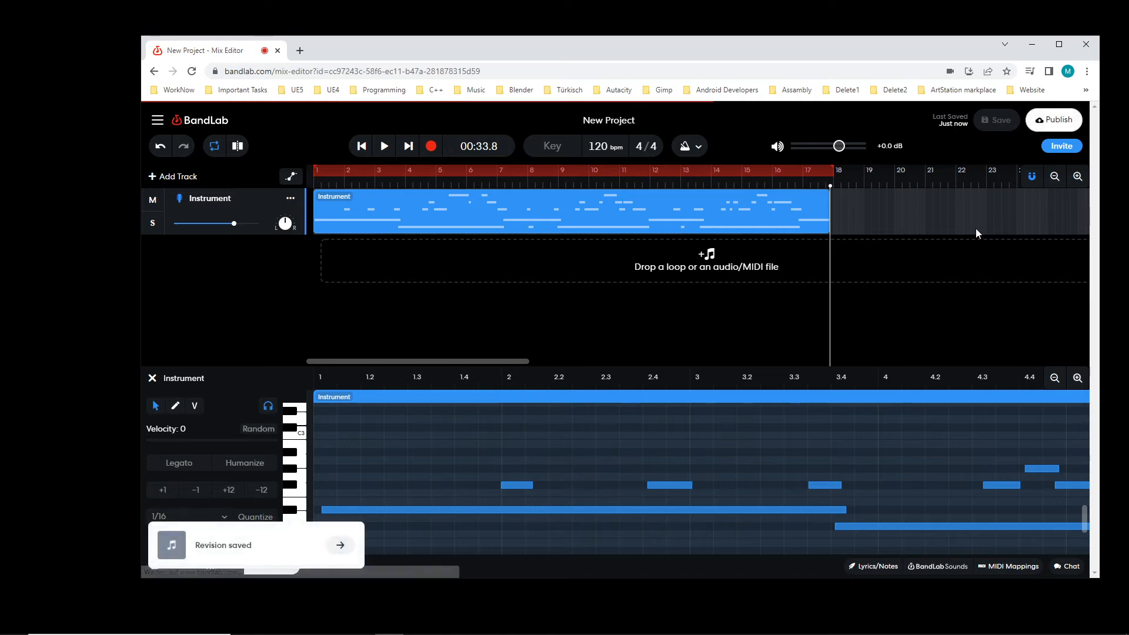
left_click(291, 199)
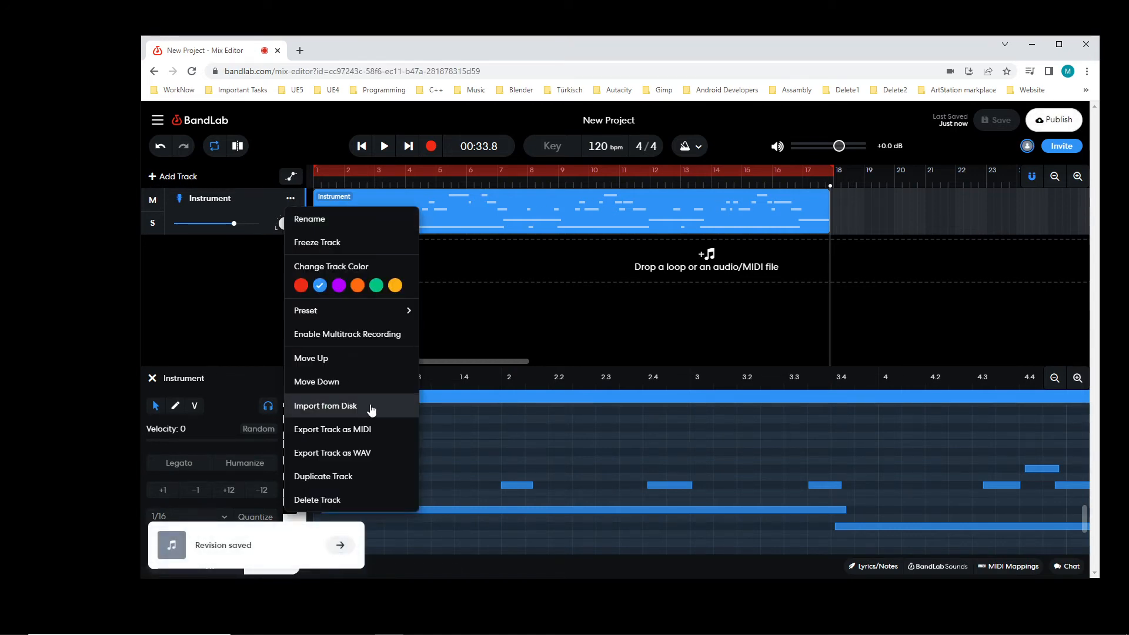
left_click(363, 453)
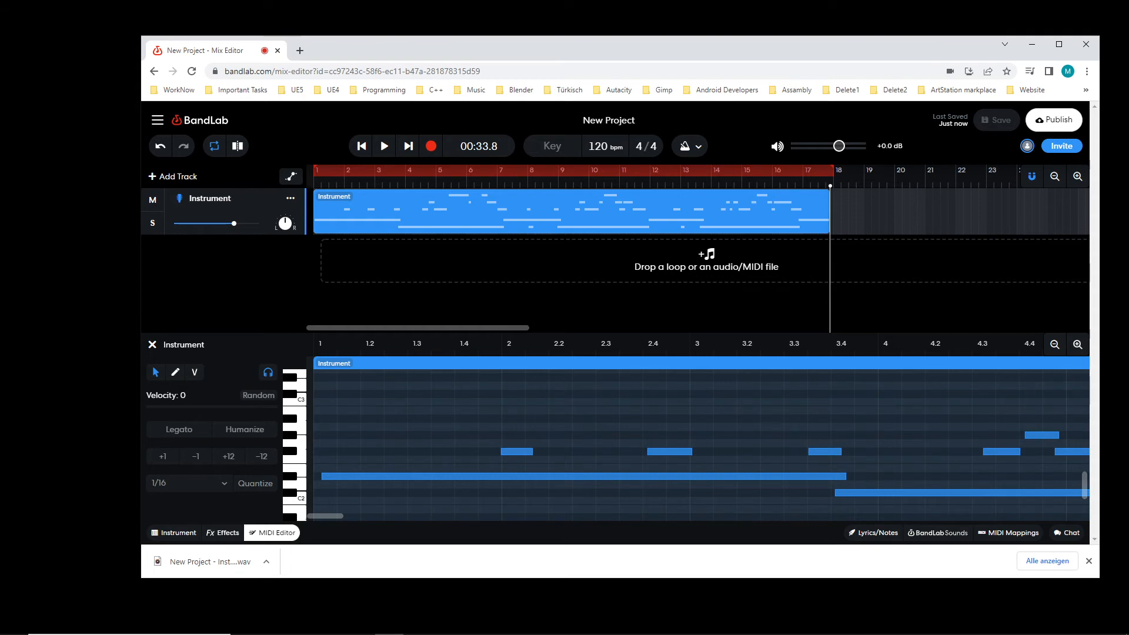
key("alt+Tab")
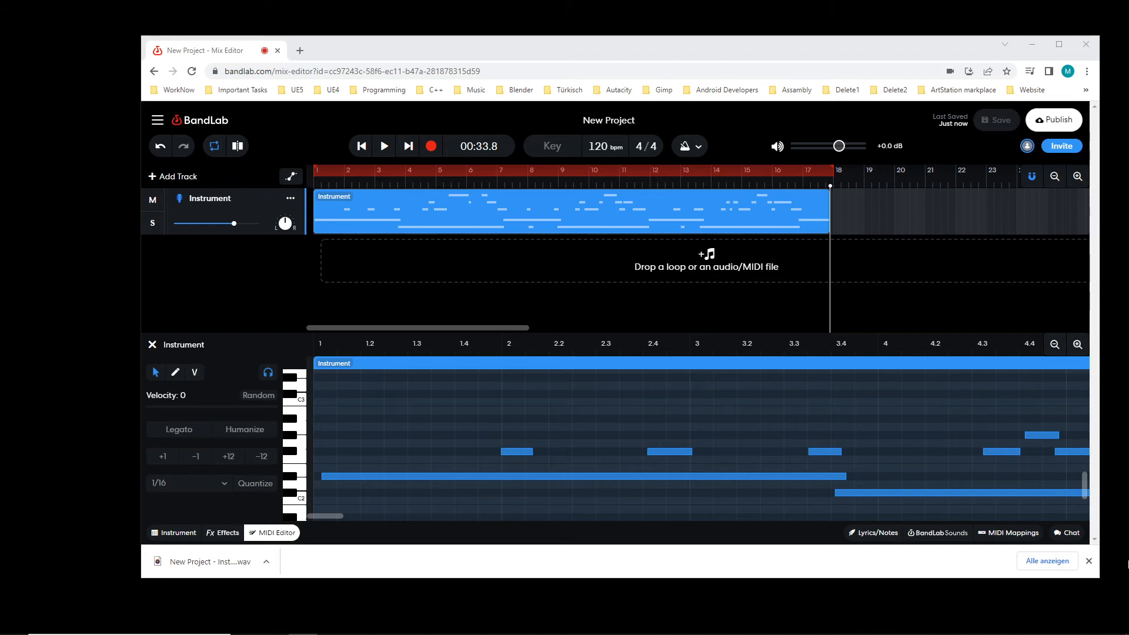
left_click(1089, 561)
Switch to the GameYT project in Unreal Editor and view the graveyard level around the Tension sound actor
key("alt+Tab")
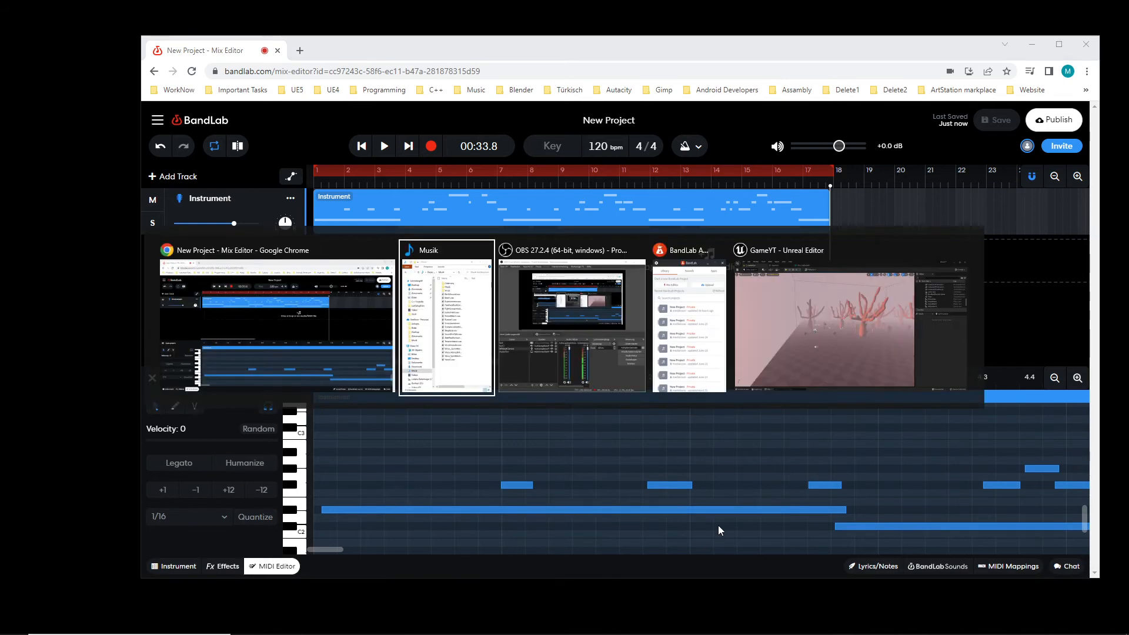
key("alt+Tab")
key("alt+Tab")
key("alt+Tab")
key("alt+Tab")
key("alt+Tab")
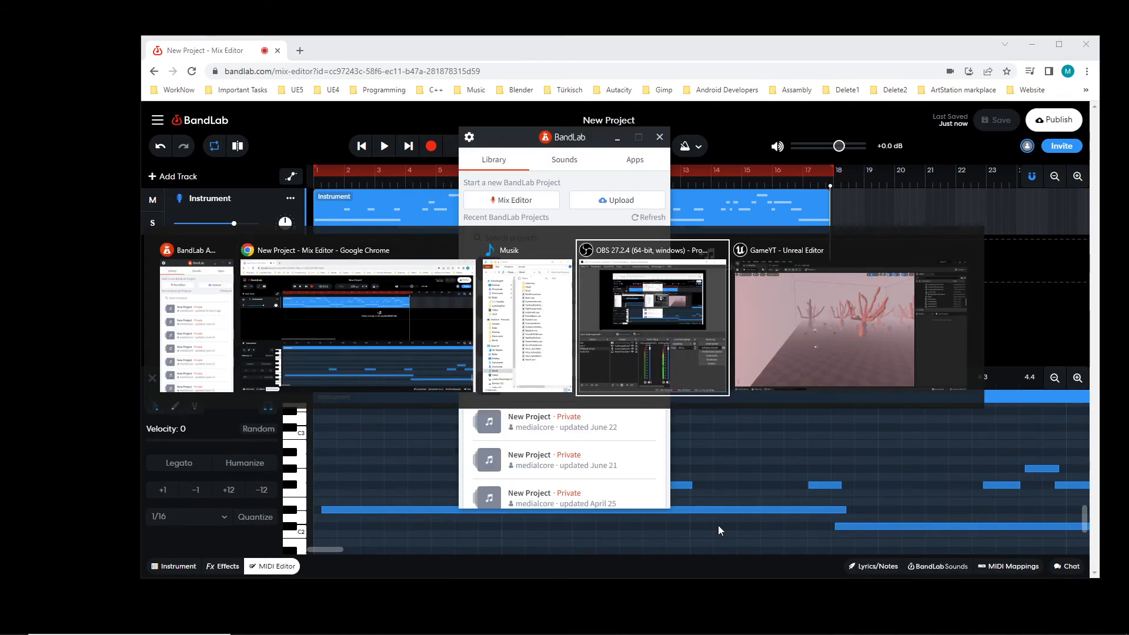
key("alt+Tab")
left_click_drag(610, 417, 694, 388)
left_click(547, 371)
key("d")
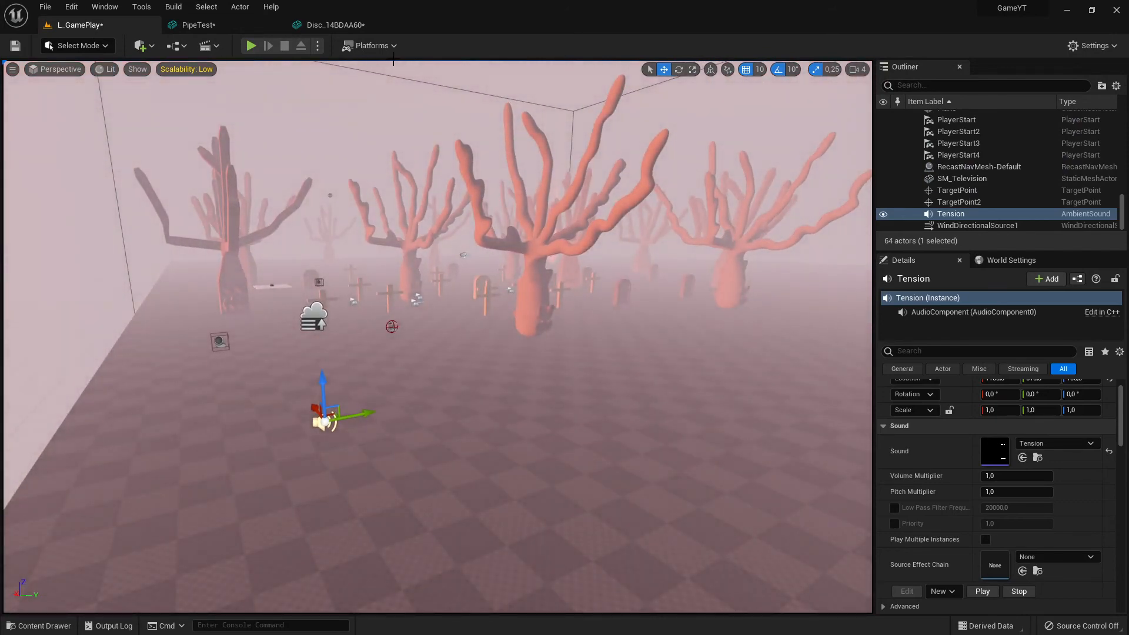
Play-test the L_GamePlay level by running the character around the graveyard, and stop the session
left_click(250, 45)
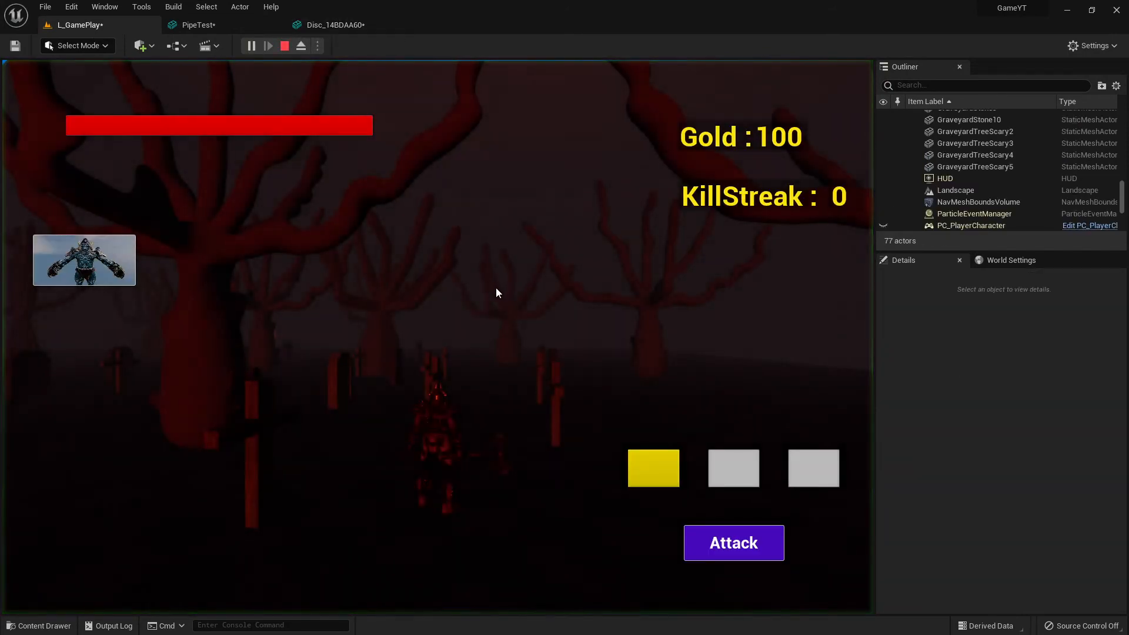
left_click(496, 289)
key("w")
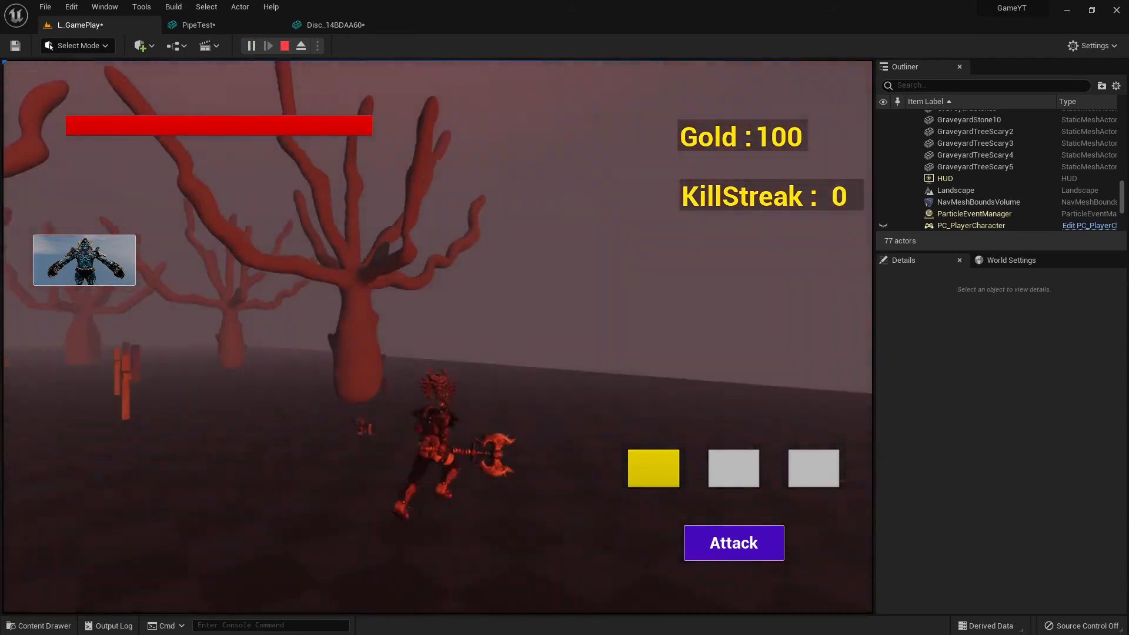
key("s")
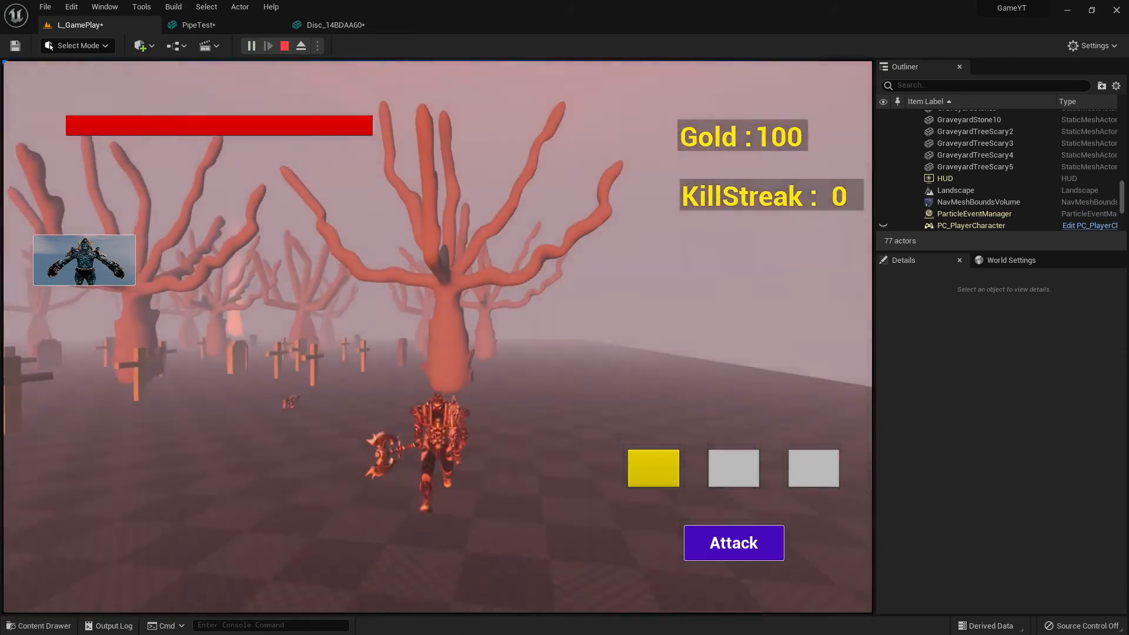
key("a")
key("shift+F1")
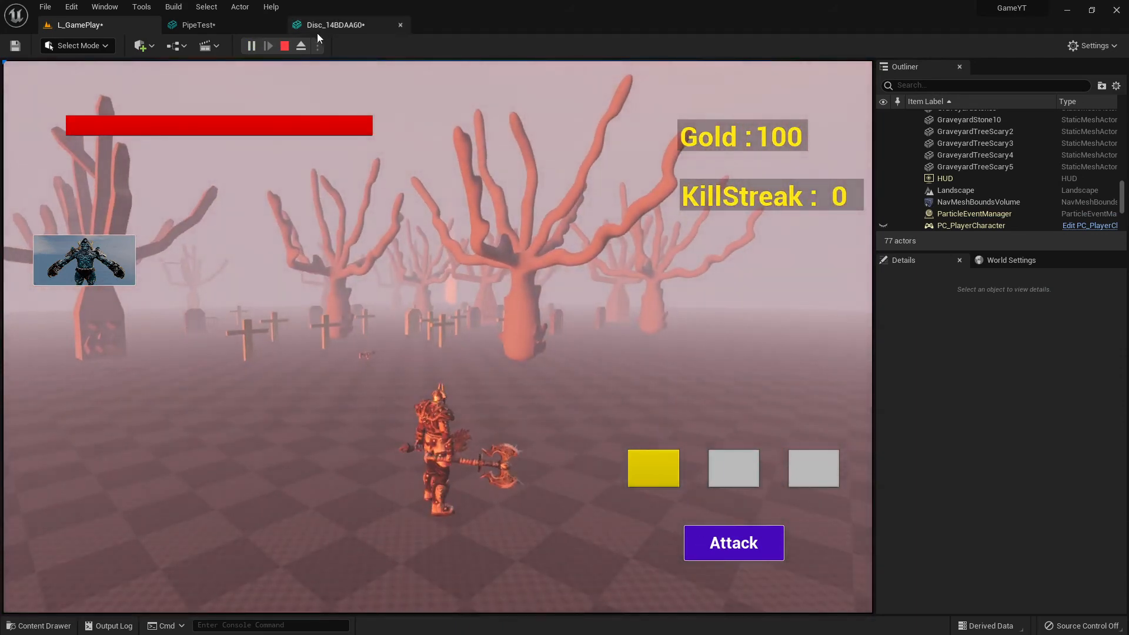
left_click(284, 46)
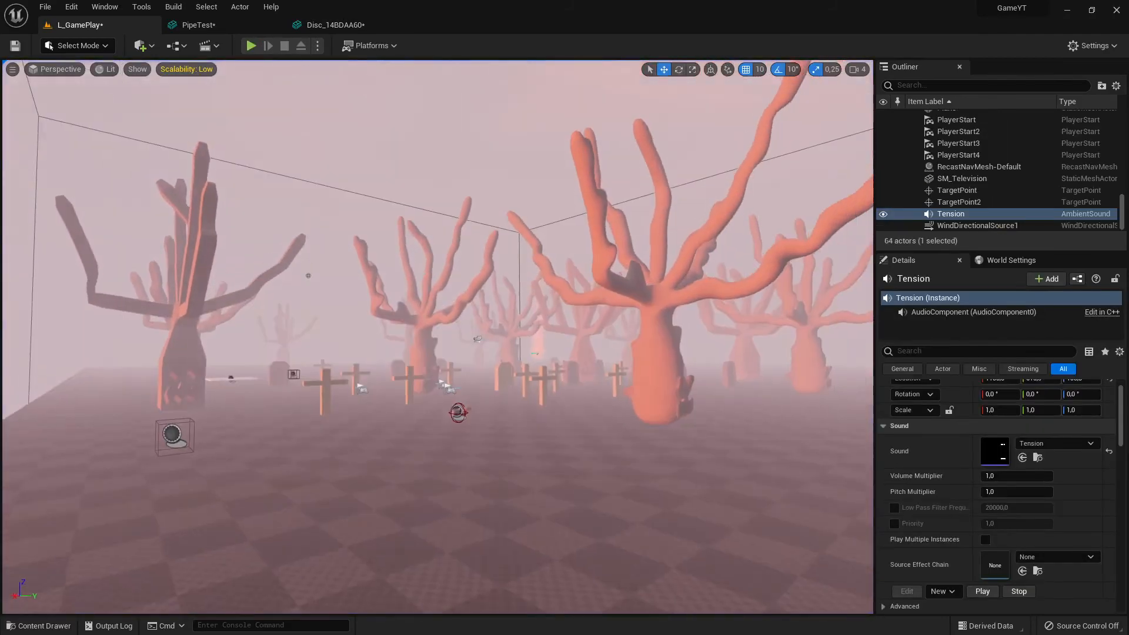
Open the Audio folder inside _GameYT in the project content and look through its sound assets
key("s")
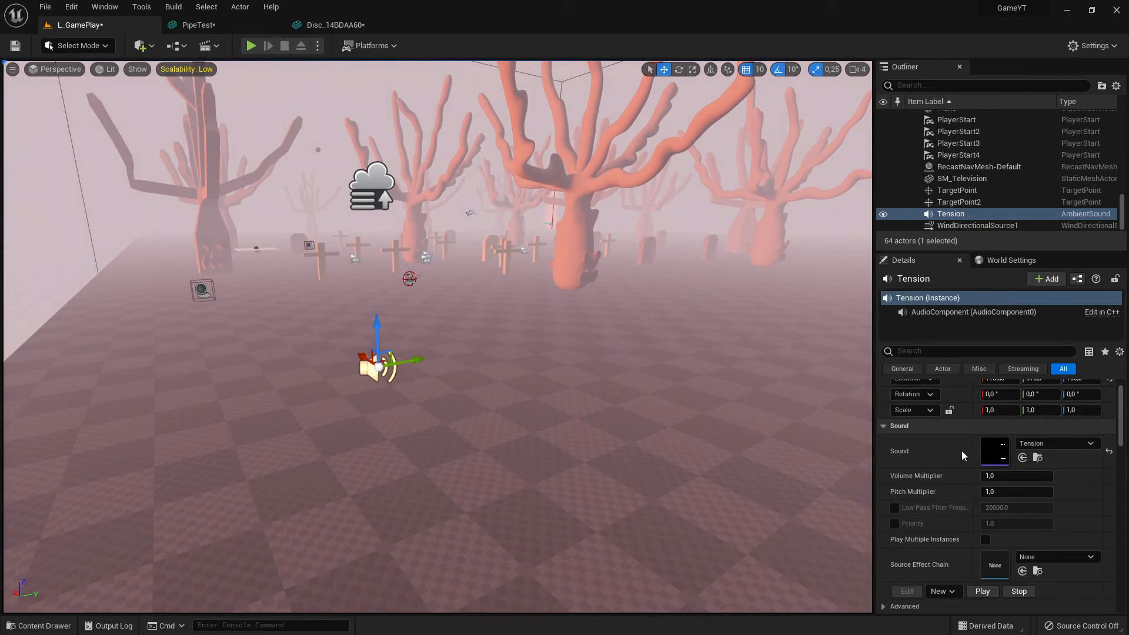
left_click(40, 626)
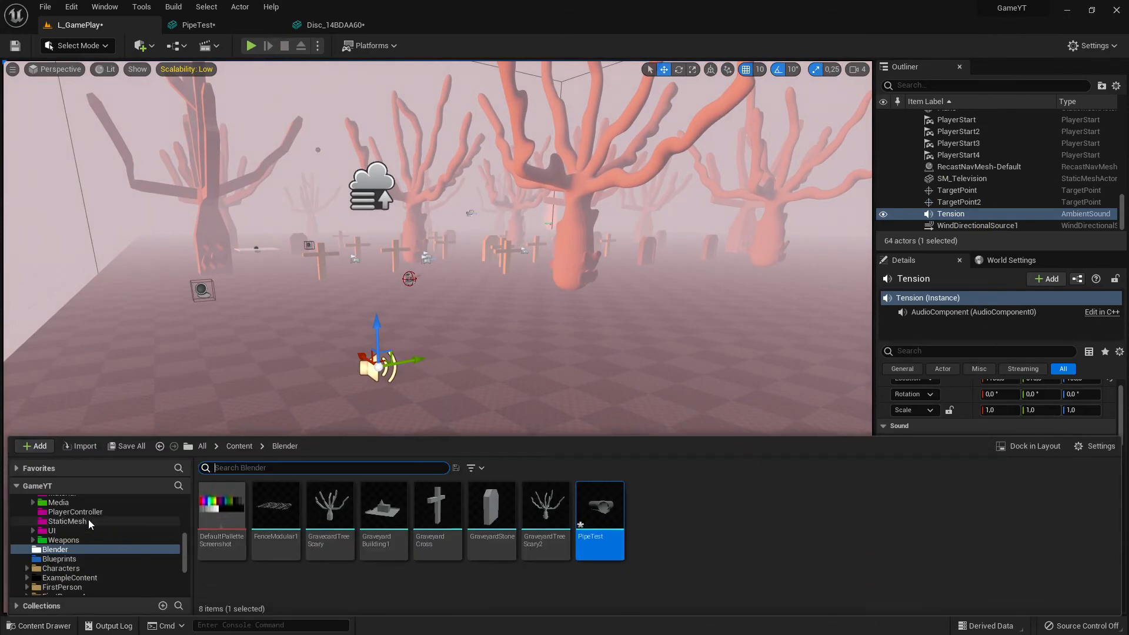
scroll(126, 549, "up", 3)
left_click(71, 521)
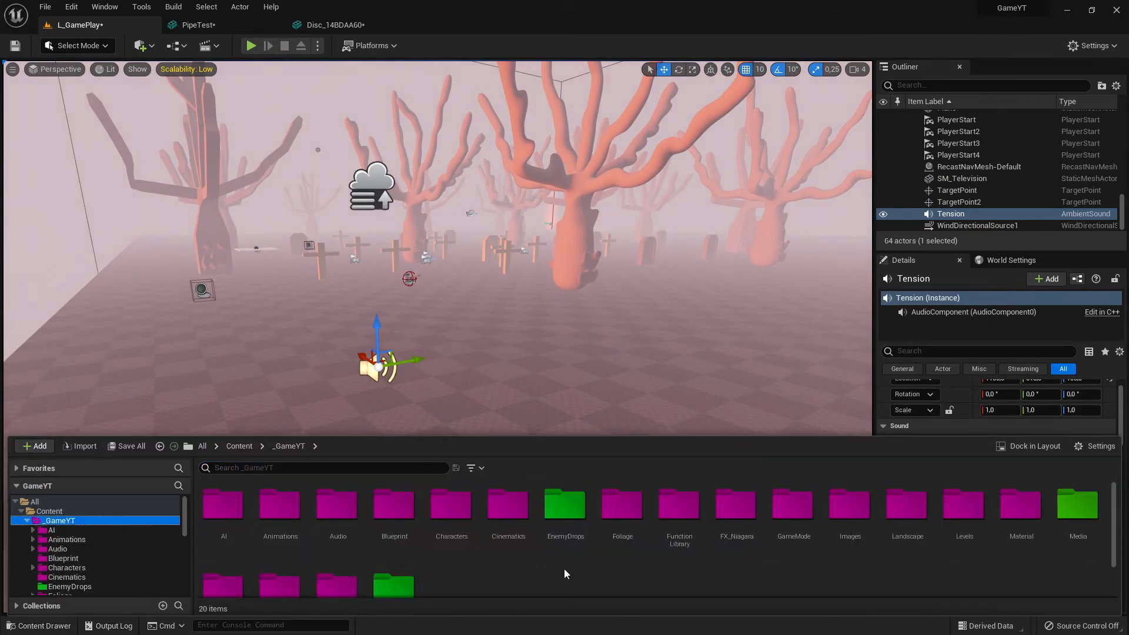
double_click(337, 506)
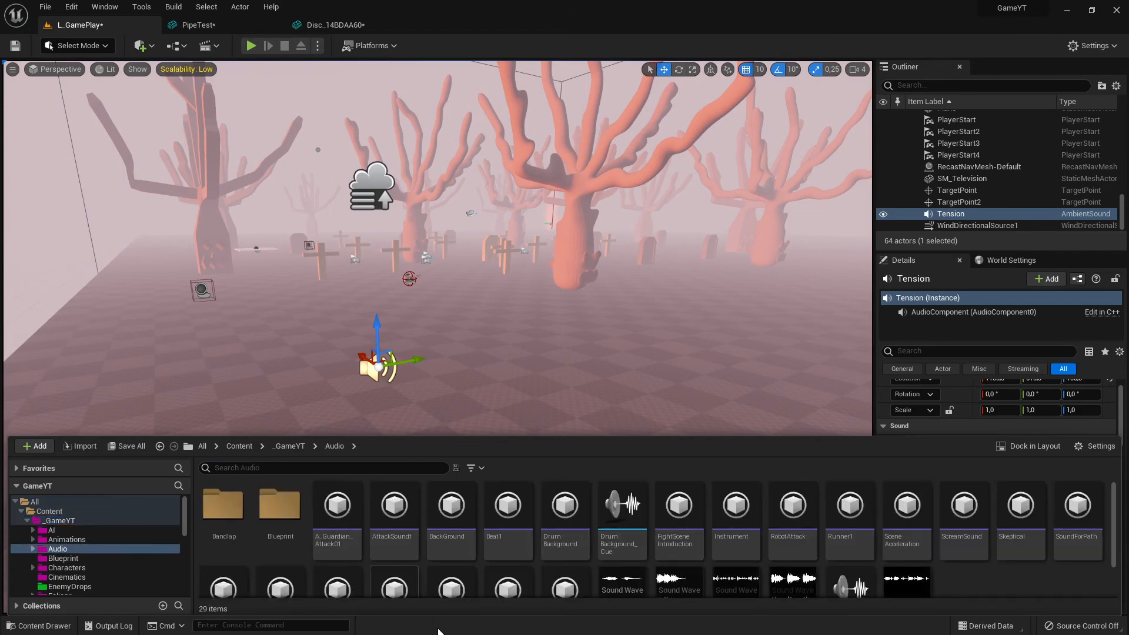
scroll(674, 551, "down", 2)
scroll(578, 551, "down", 2)
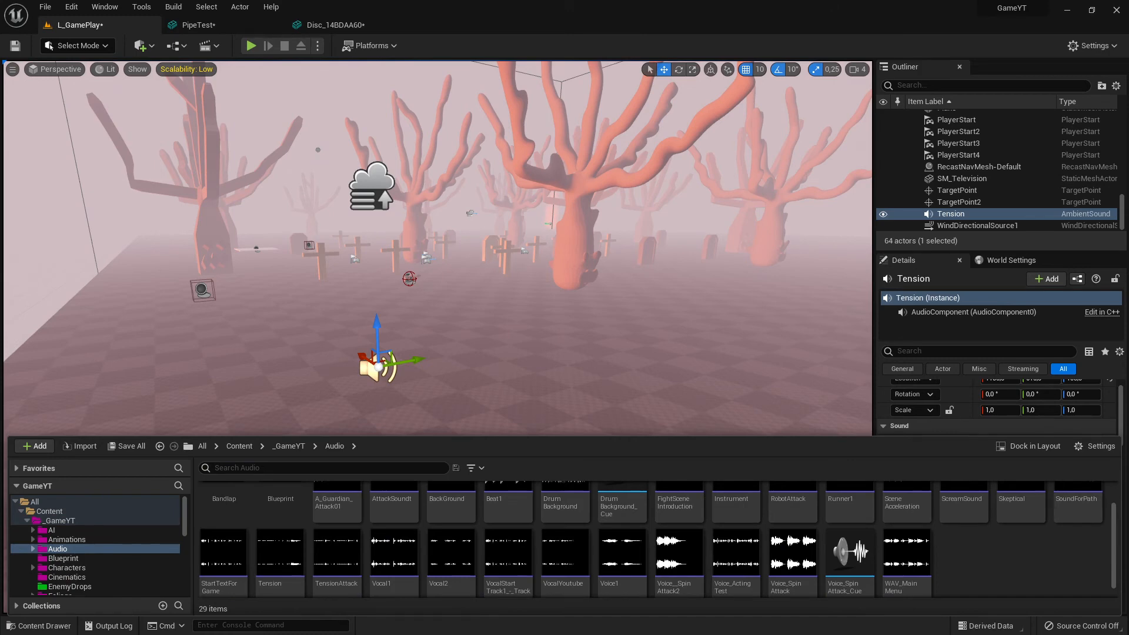
Dock the content browser in the editor layout and enlarge it to show all assets of the Audio folder
left_click(941, 372)
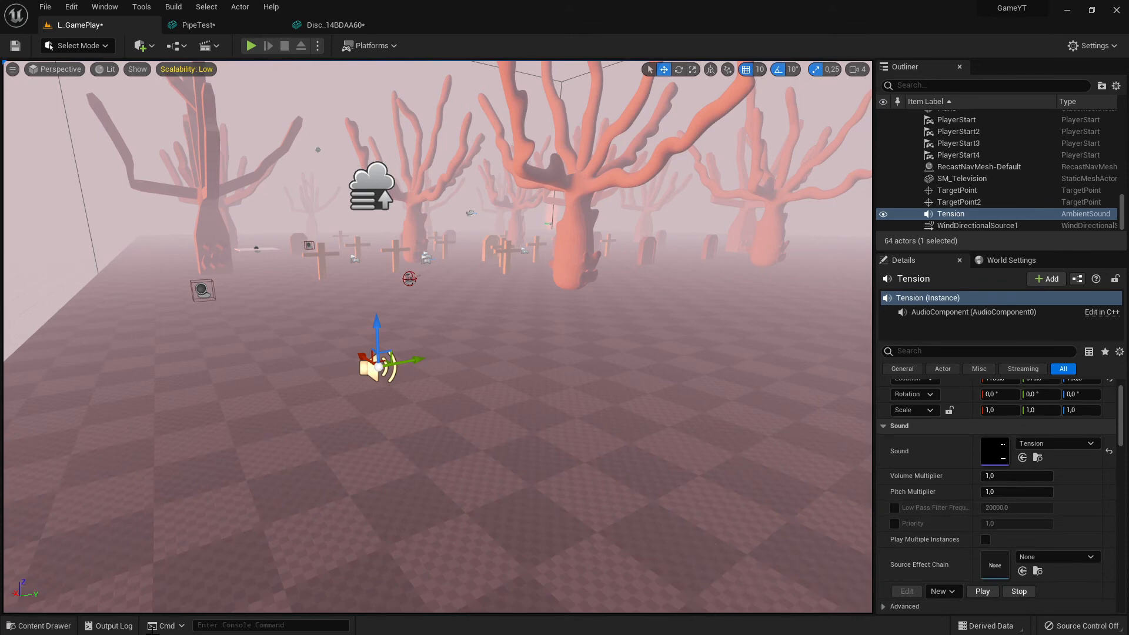
left_click(62, 625)
left_click(1029, 446)
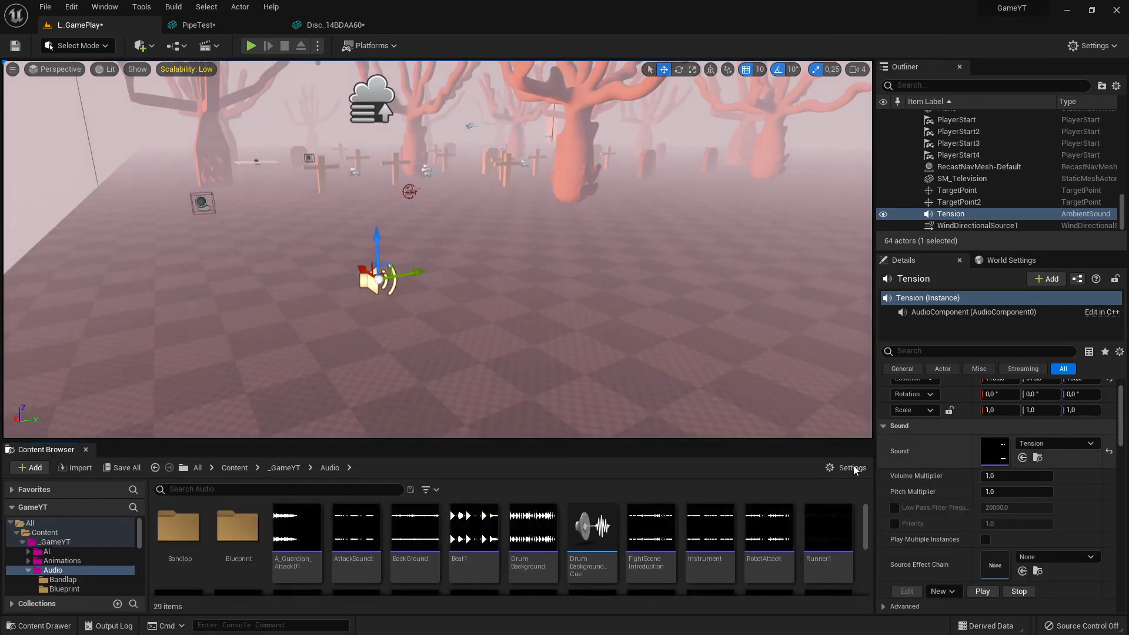
left_click_drag(586, 441, 600, 287)
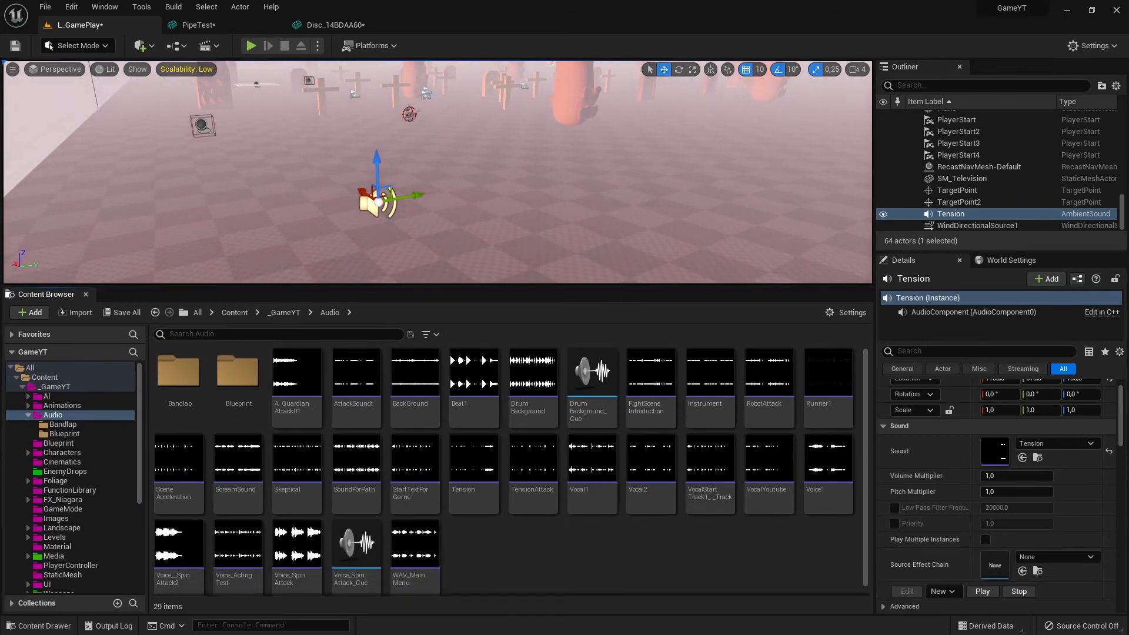
Import the FastPaceBackGround1 WAV into the Audio folder and save all modified content, dismissing the request to save the untitled level
left_click_drag(1041, 322, 638, 557)
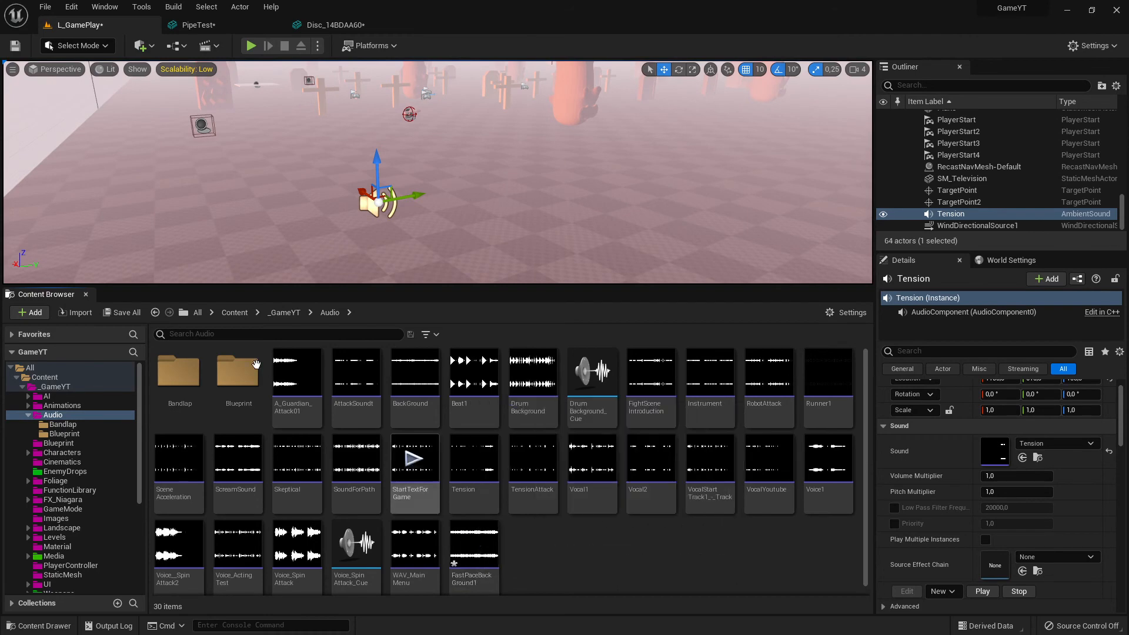
left_click(122, 312)
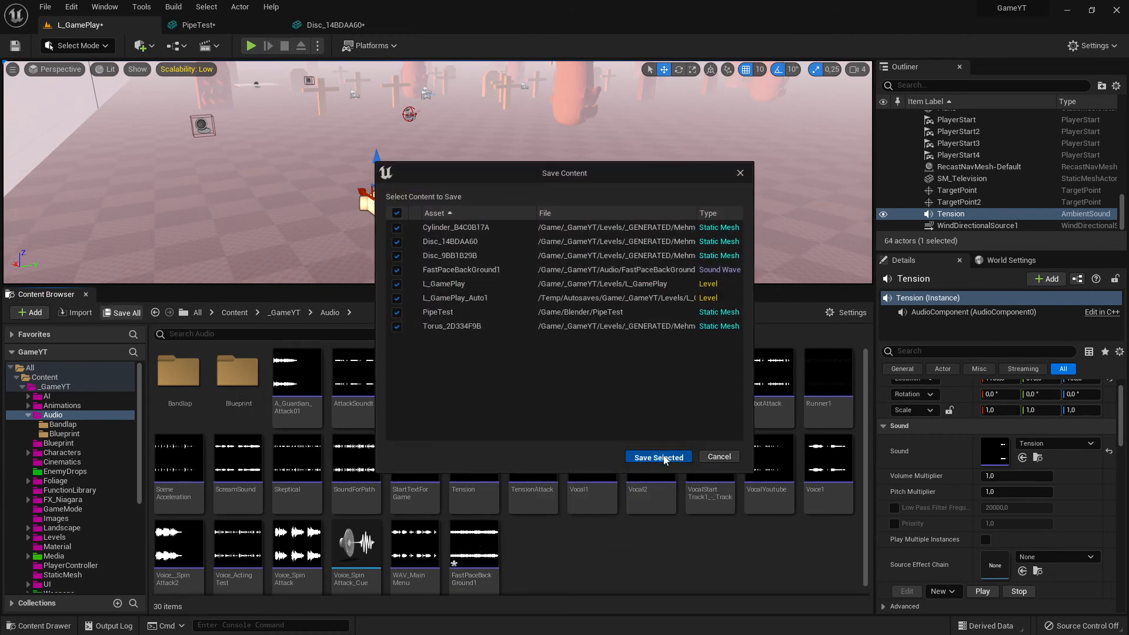
left_click(659, 454)
left_click(891, 127)
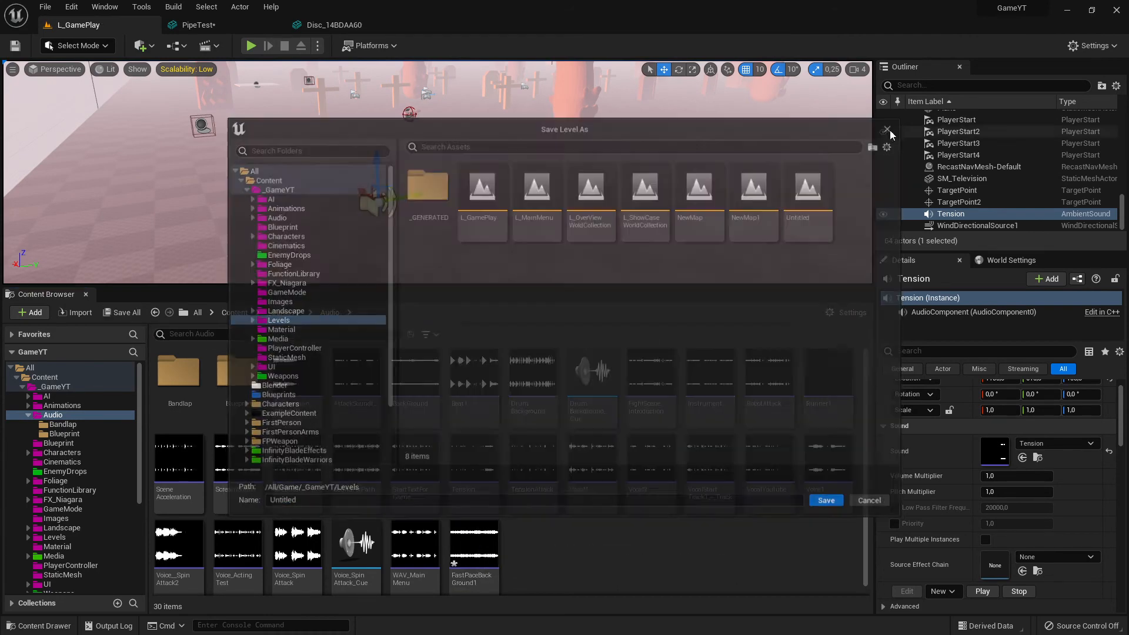
Replace the Tension sound actor in the level with the FastPaceBackGround1 sound from the Audio folder, and close the content browser
left_click_drag(453, 288, 466, 316)
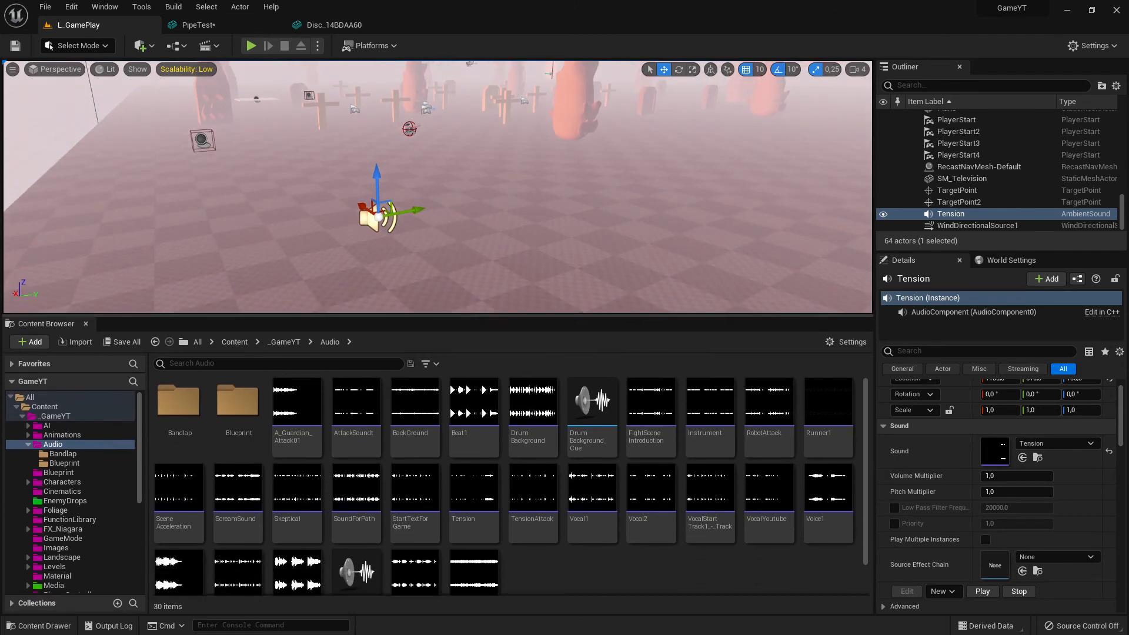
key("Delete")
scroll(558, 539, "down", 1)
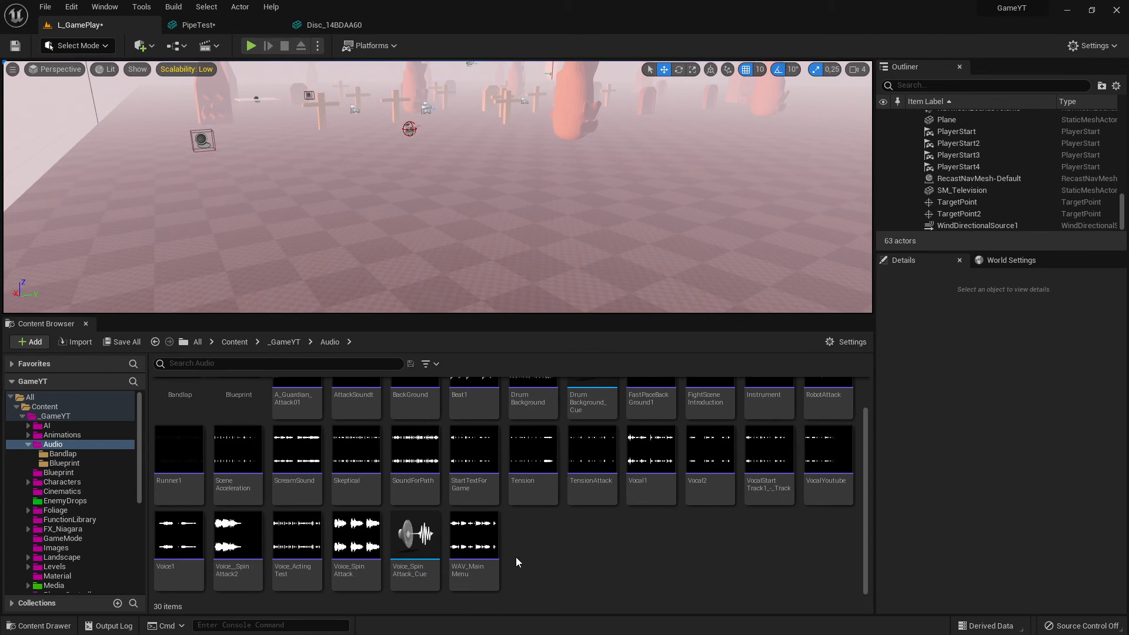
scroll(515, 556, "up", 1)
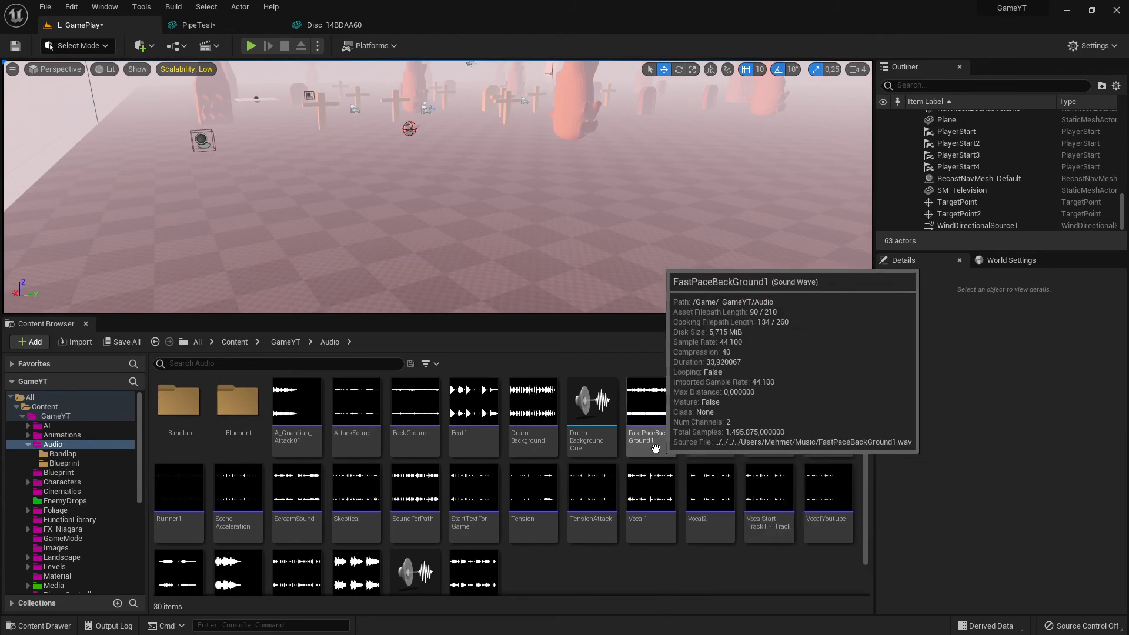
left_click_drag(663, 445, 333, 194)
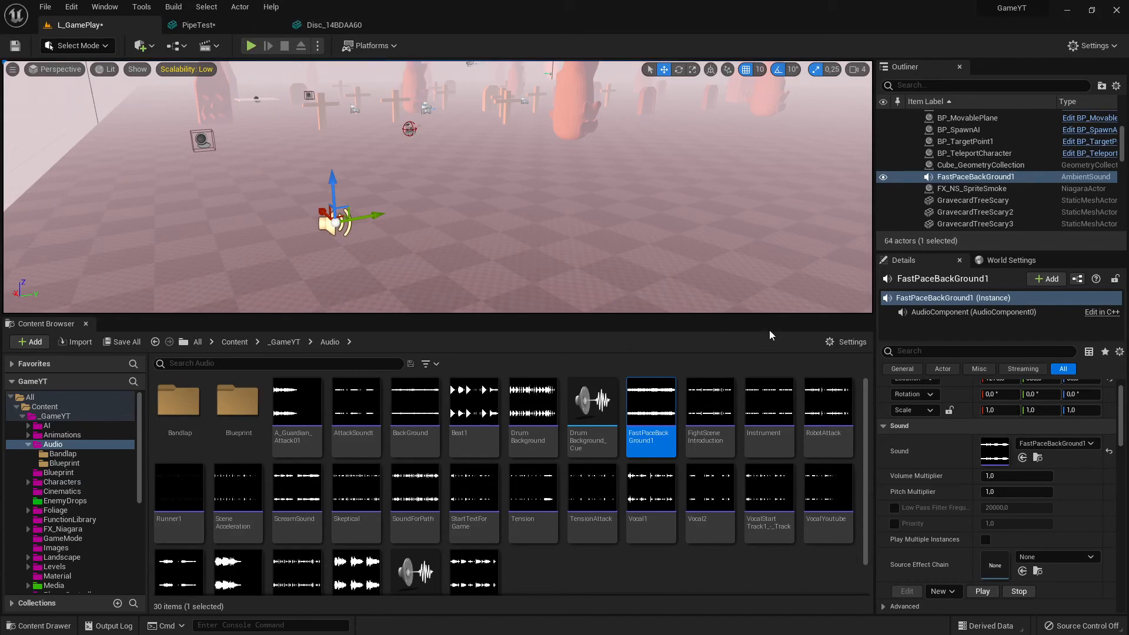
left_click(86, 323)
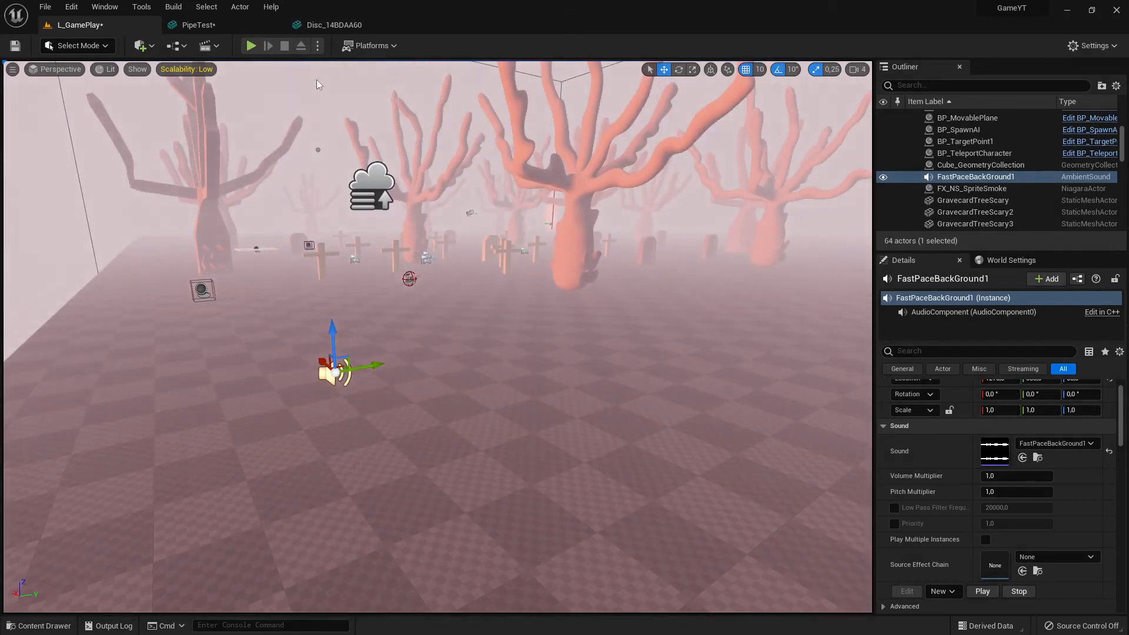
Play-test the level with the FastPaceBackGround1 music by running the character through the graveyard, and stop the session
left_click(251, 46)
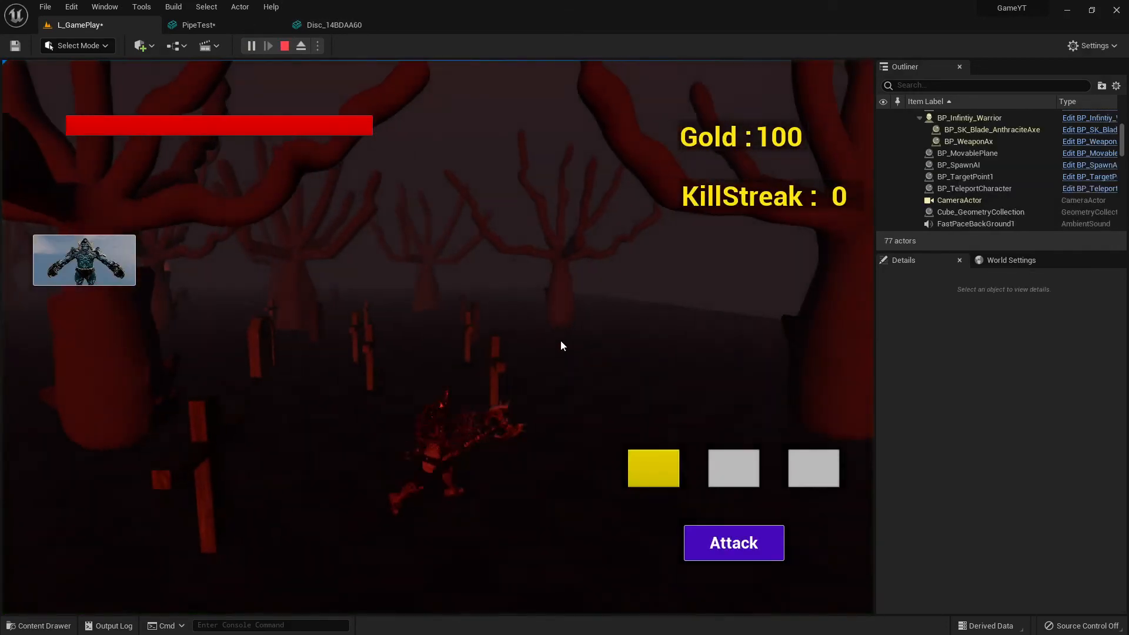
key("a")
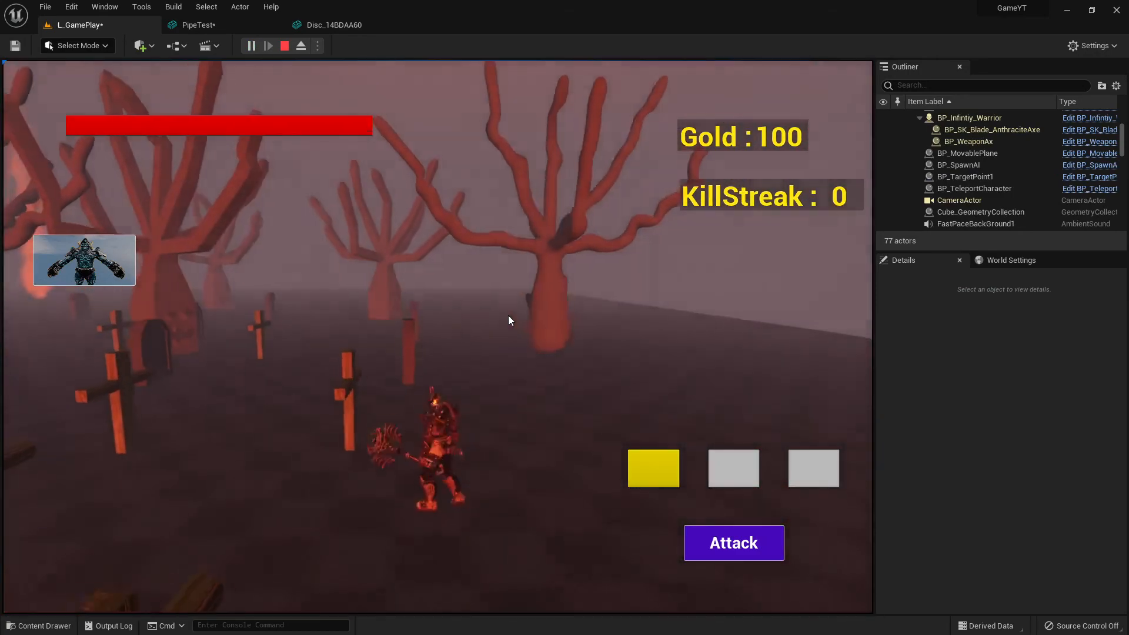
left_click(471, 326)
key("w")
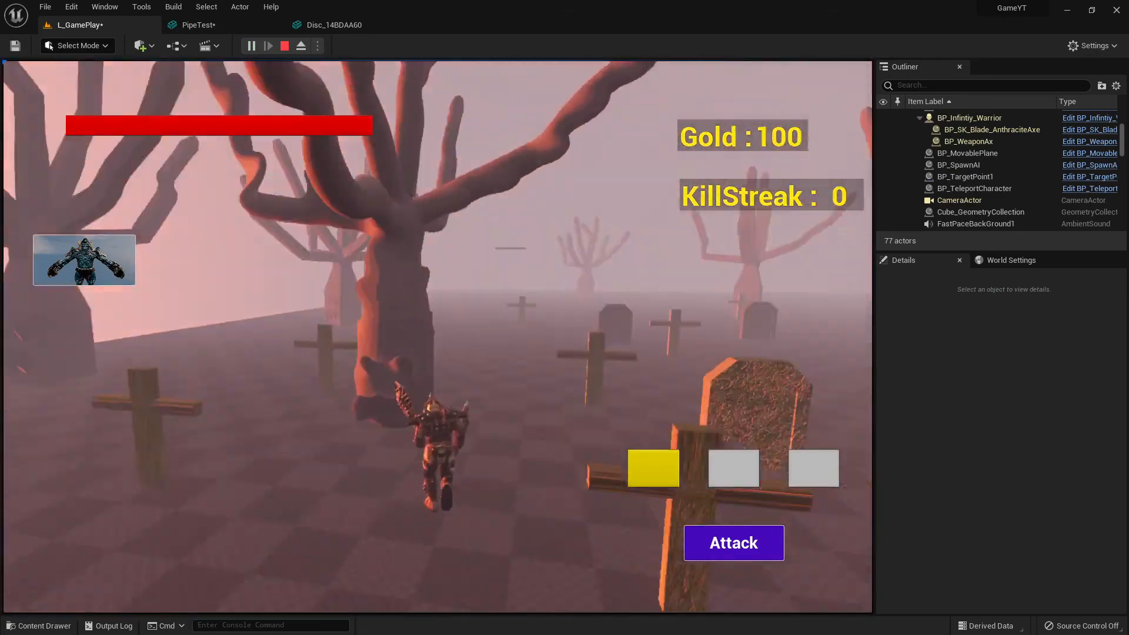
key("w")
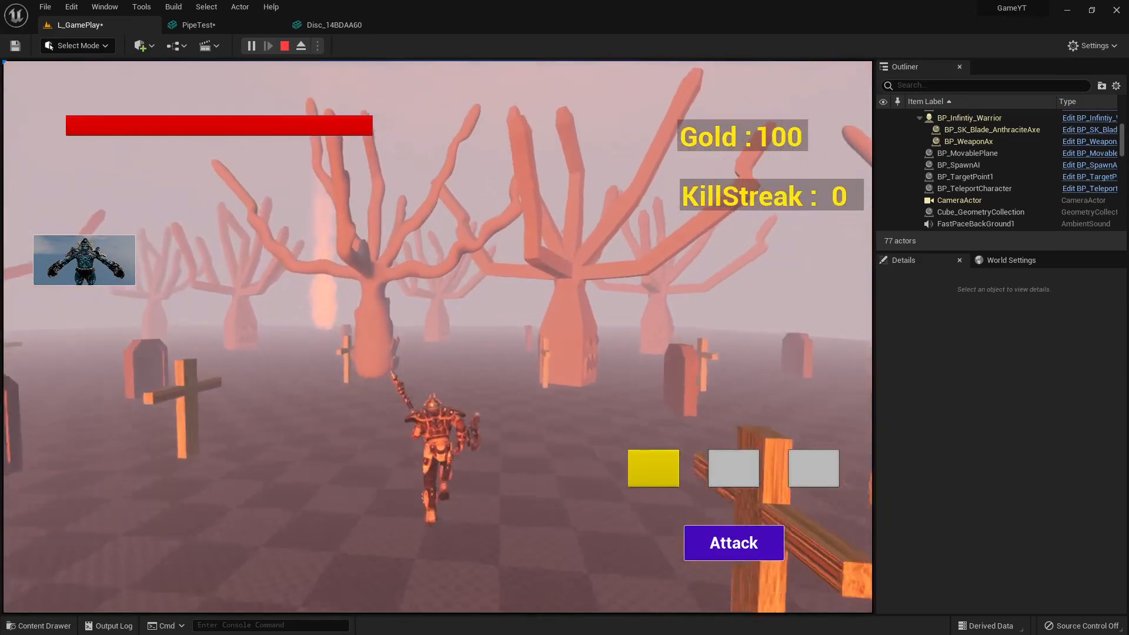
key("w")
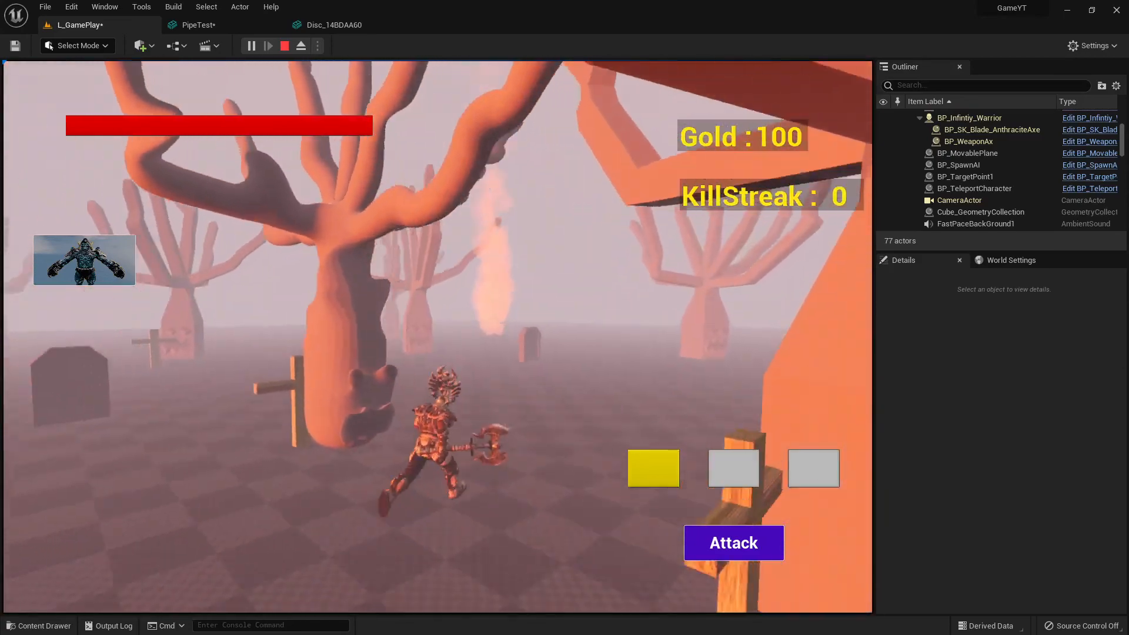
key("w")
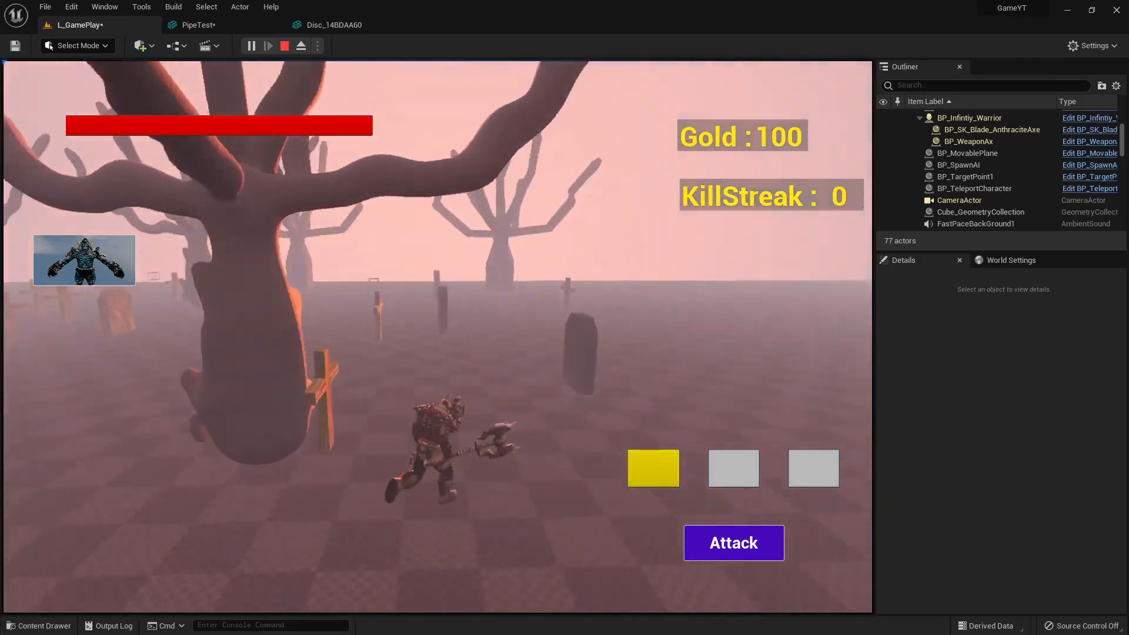
key("w")
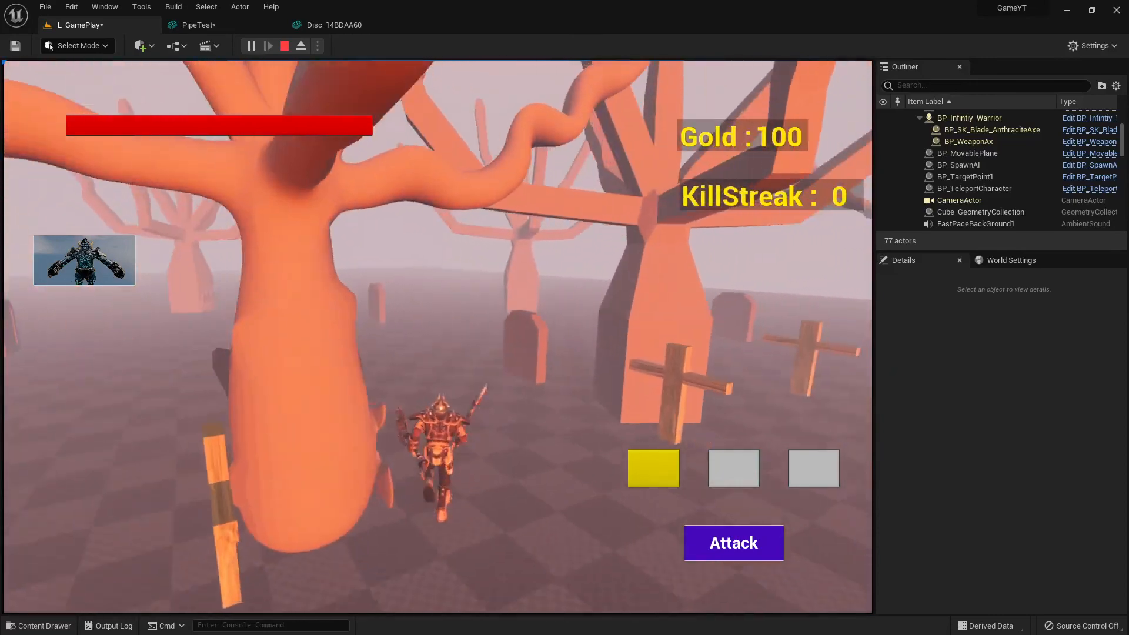
key("w")
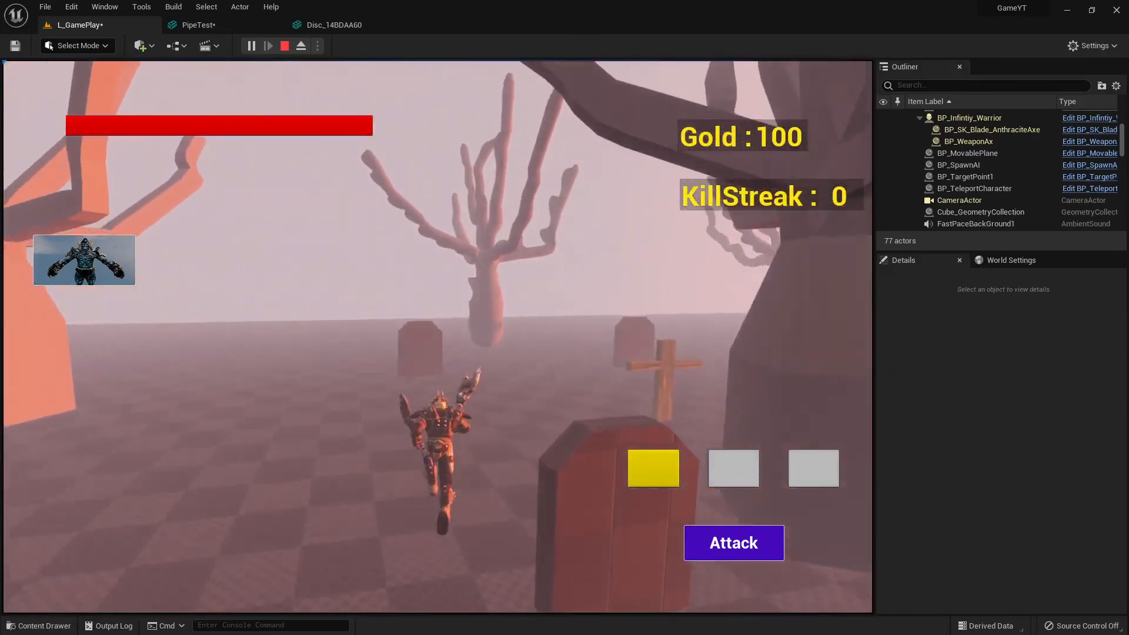
key("w")
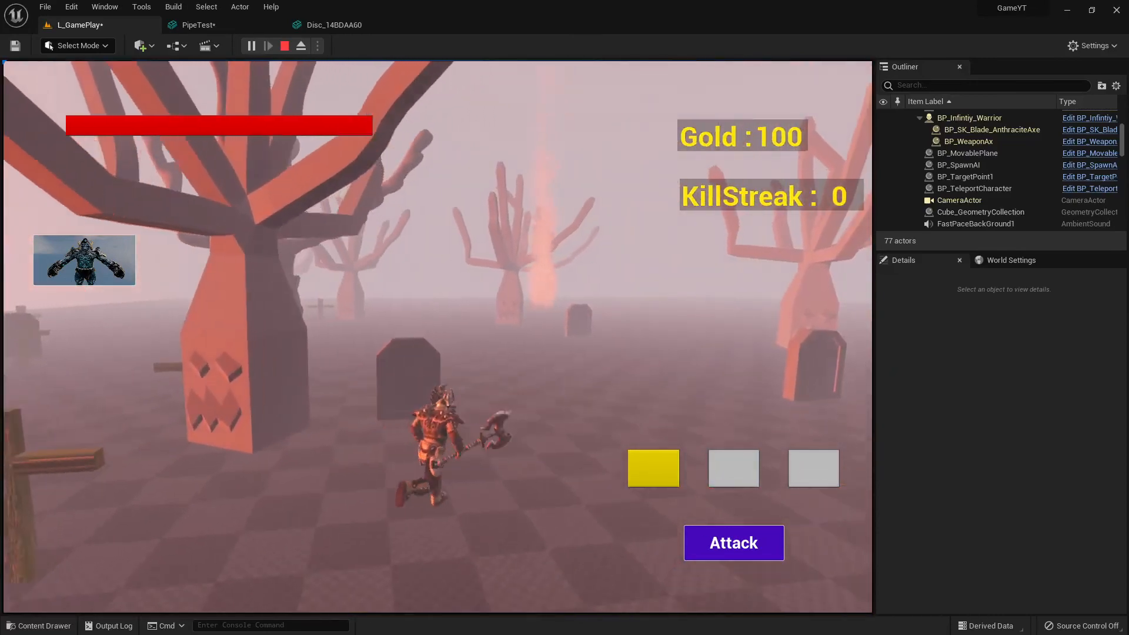
key("w")
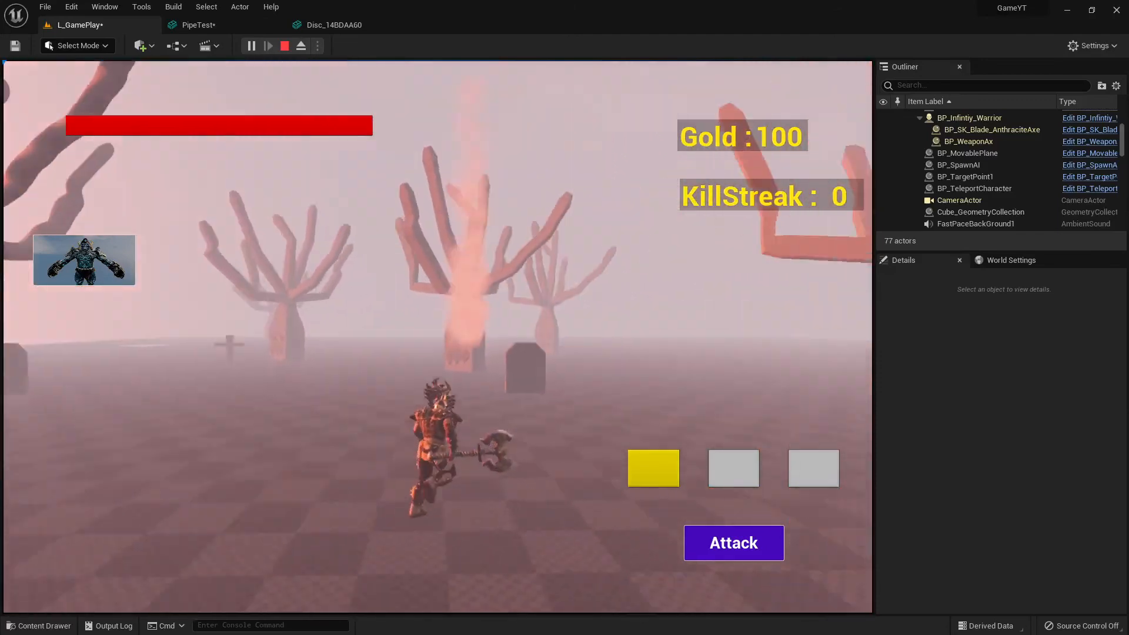
key("w")
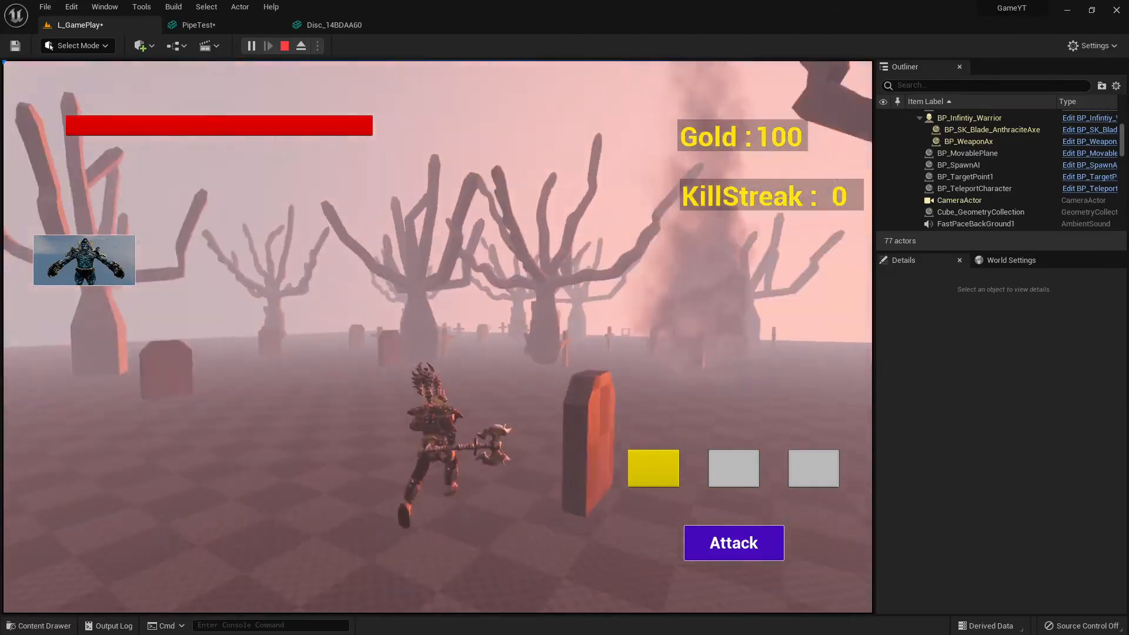
key("w")
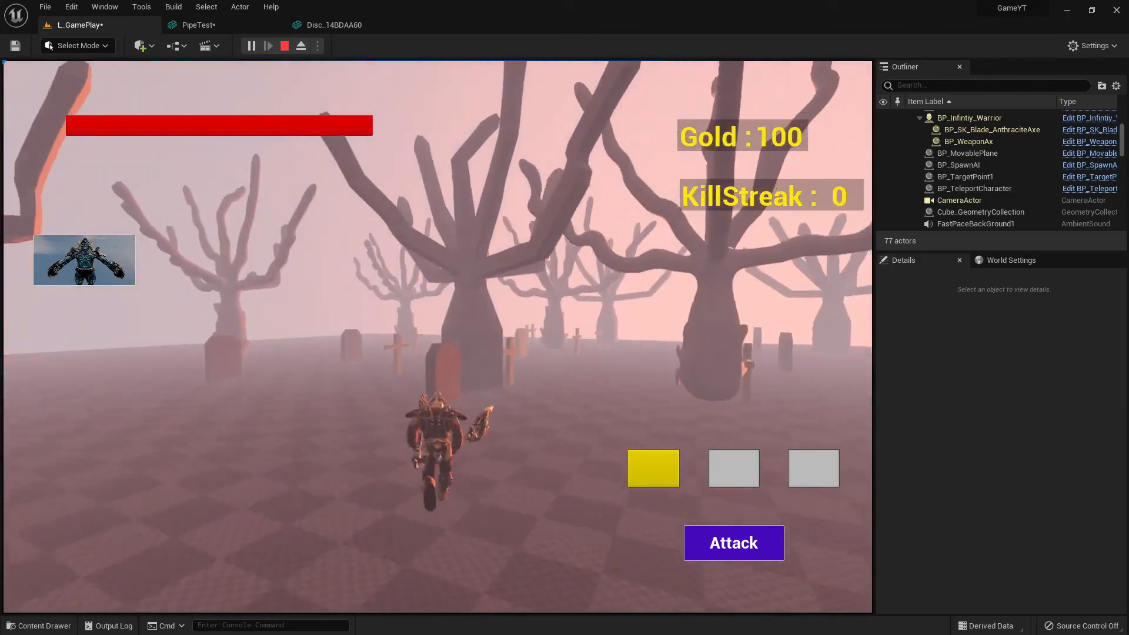
key("w")
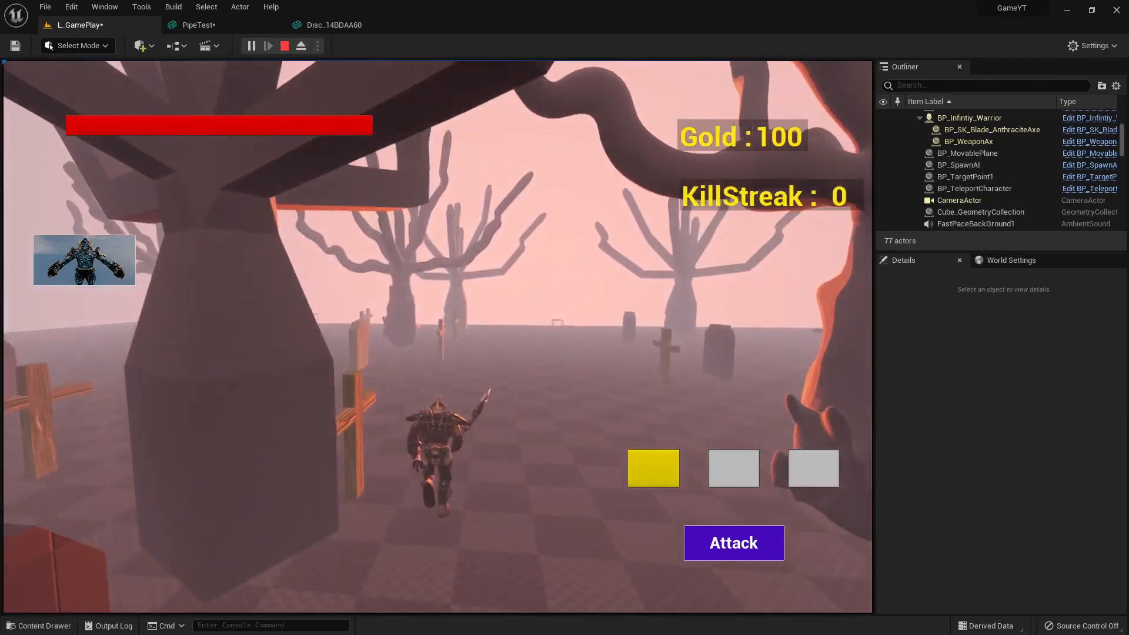
key("w")
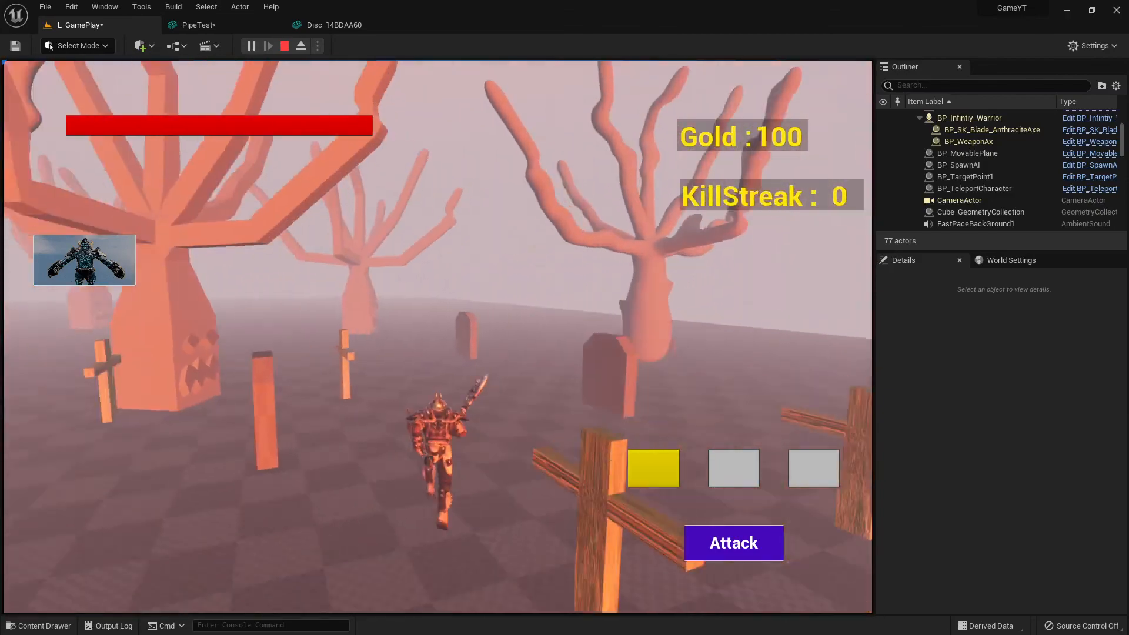
key("w")
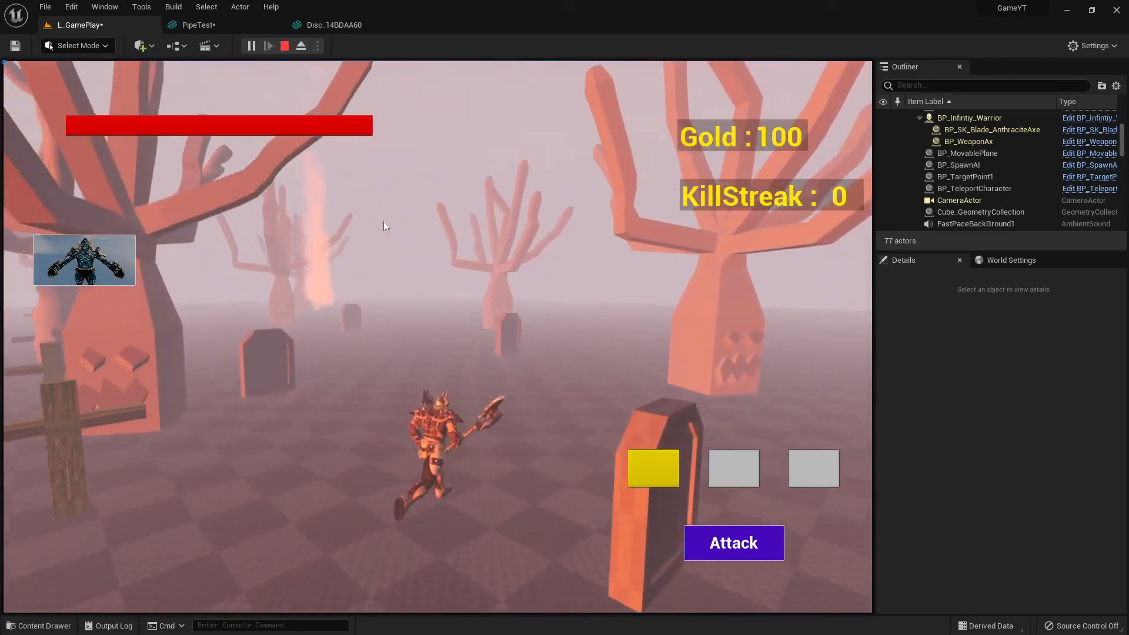
key("w")
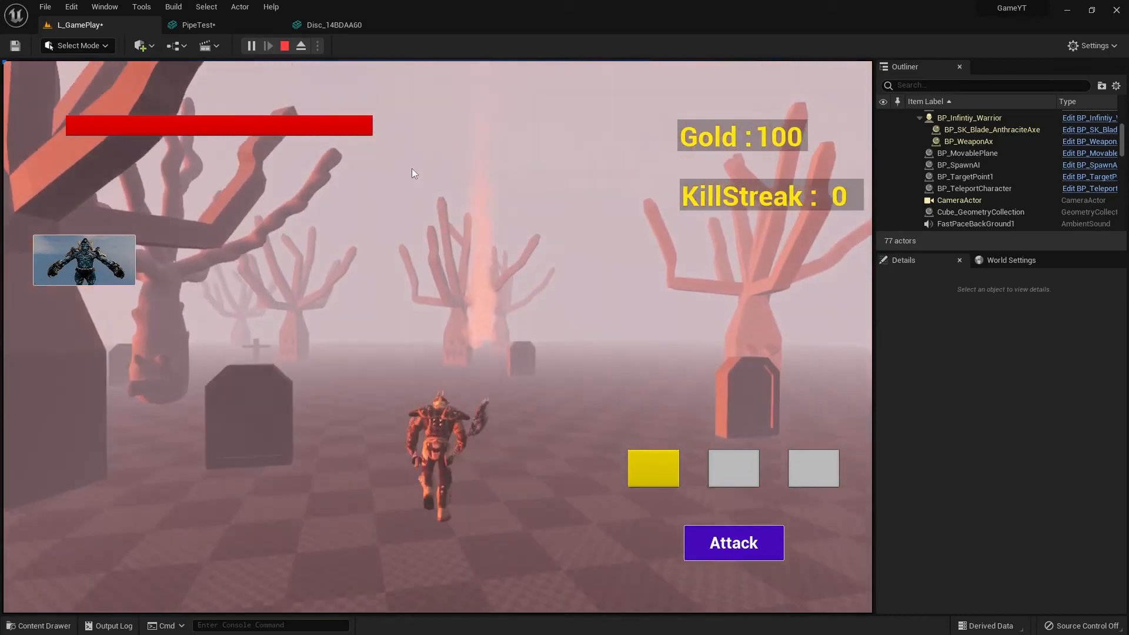
left_click(285, 46)
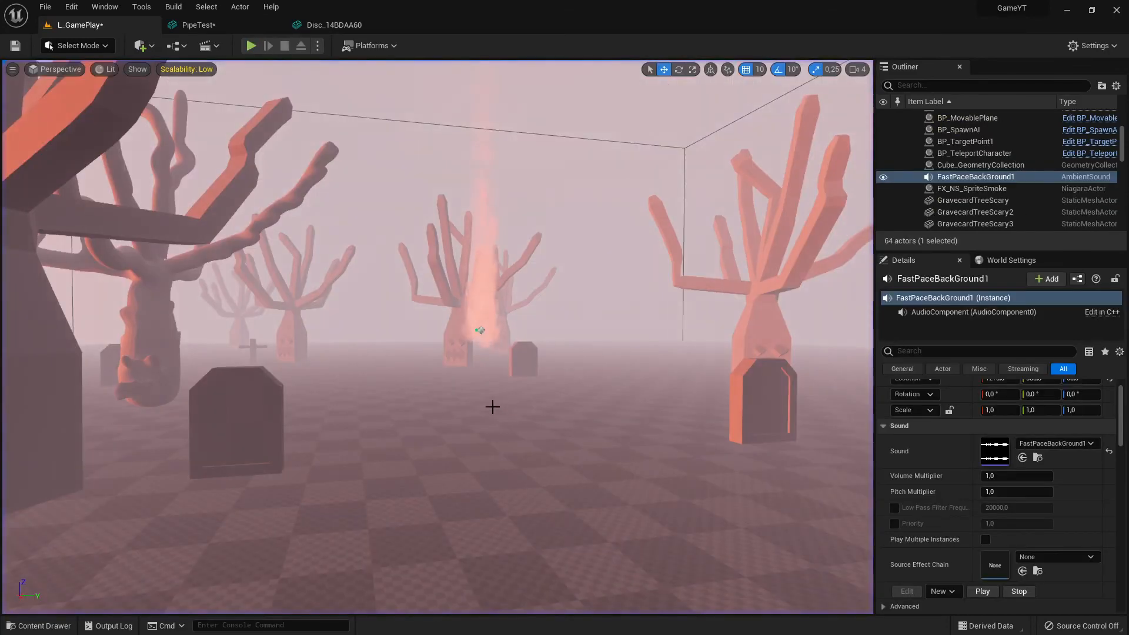
key("w")
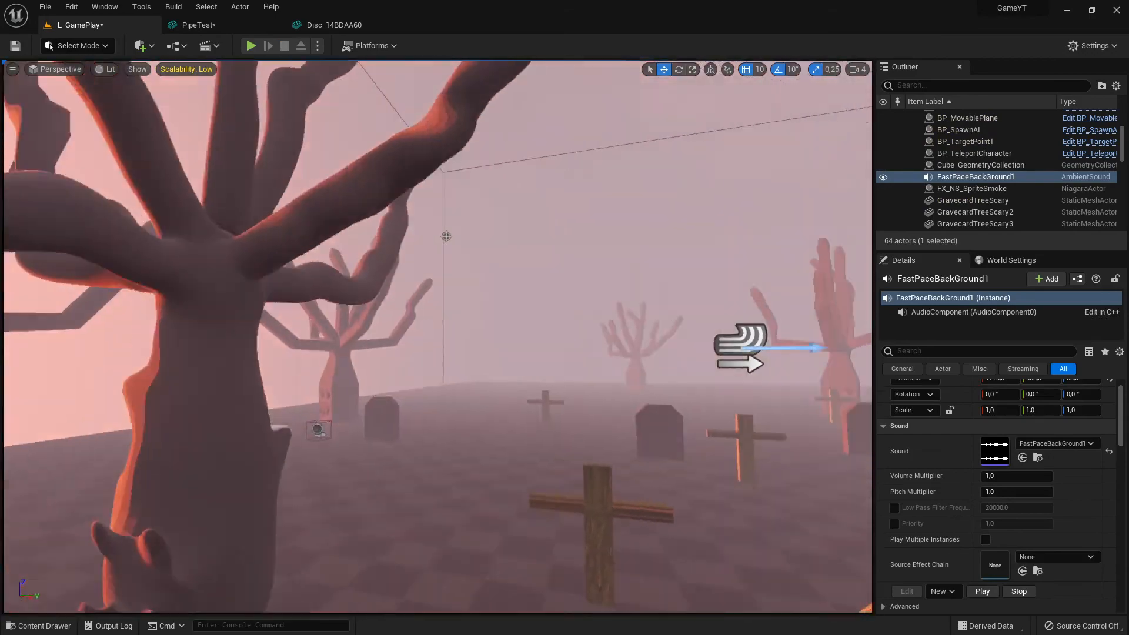
key("w")
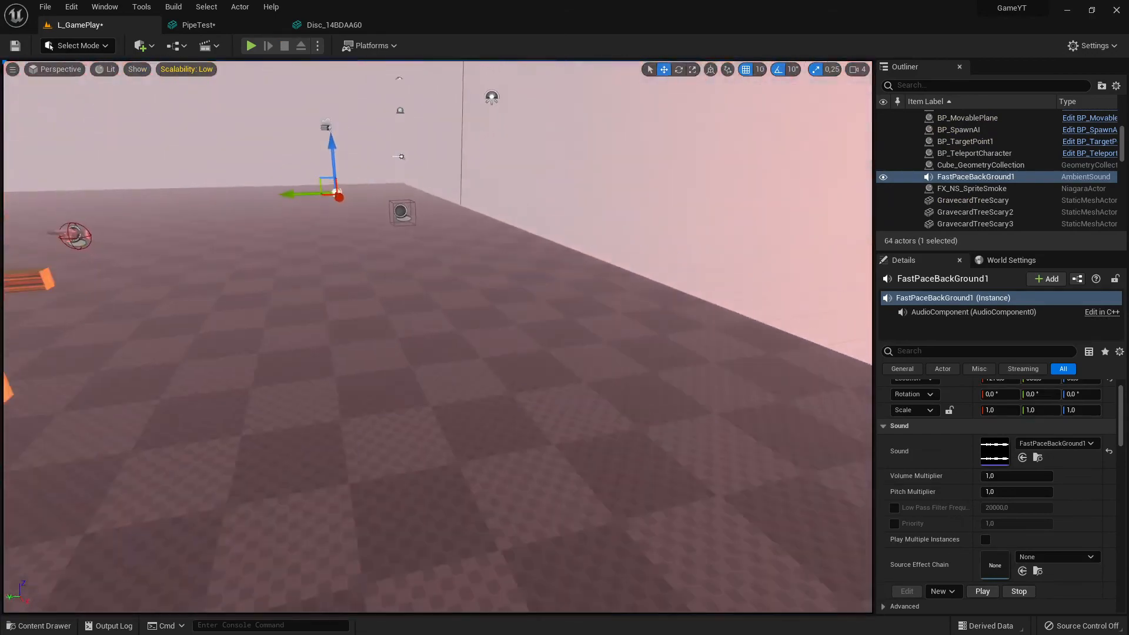
key("d")
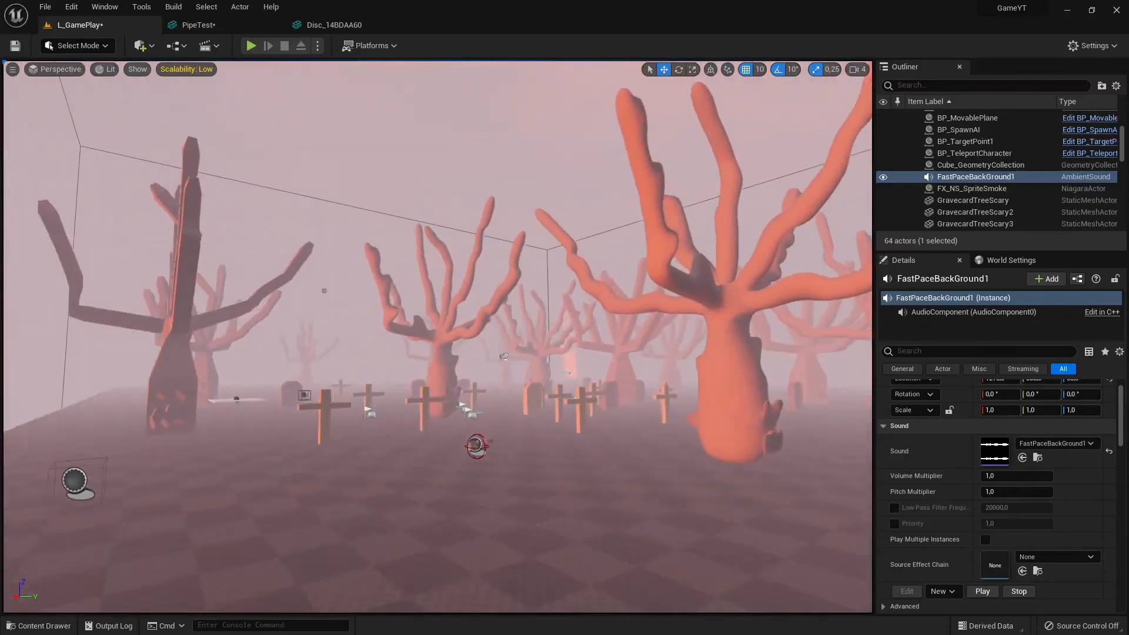
Switch to the BandLab project in Chrome and examine the long and short notes of the Instrument track in the MIDI editor
key("alt+Tab")
key("alt+Tab")
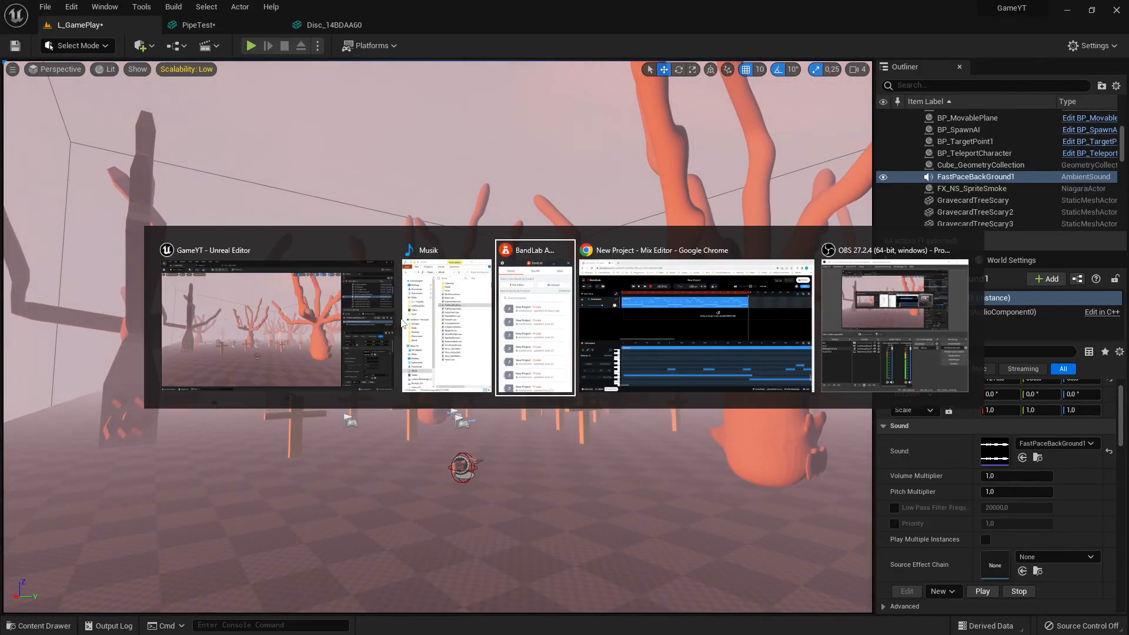
scroll(566, 497, "up", 3)
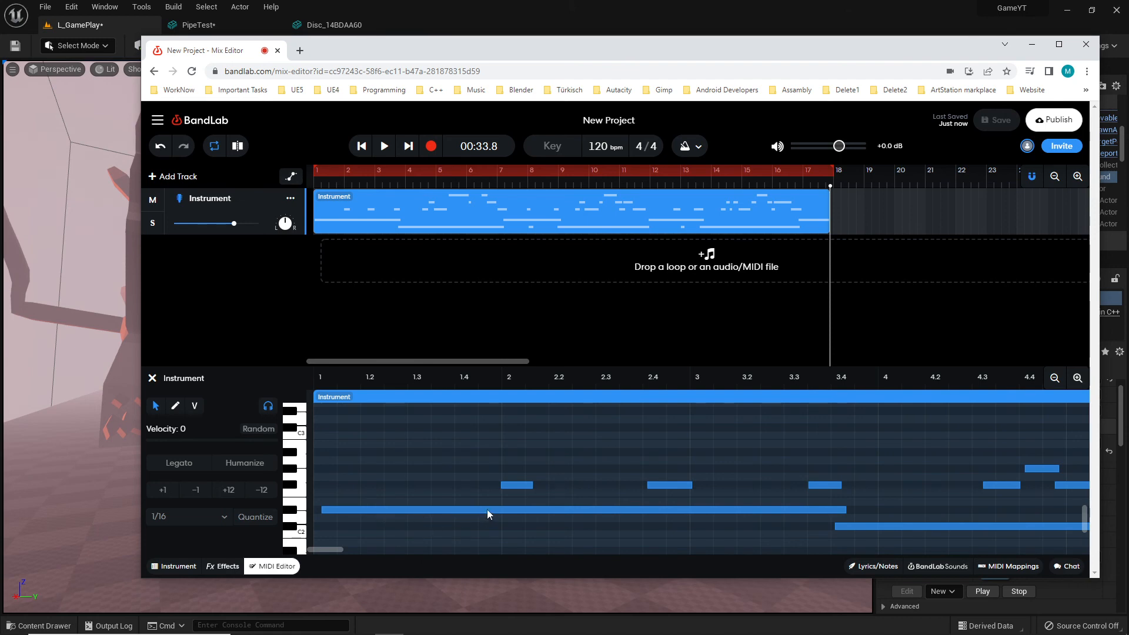
left_click(341, 510)
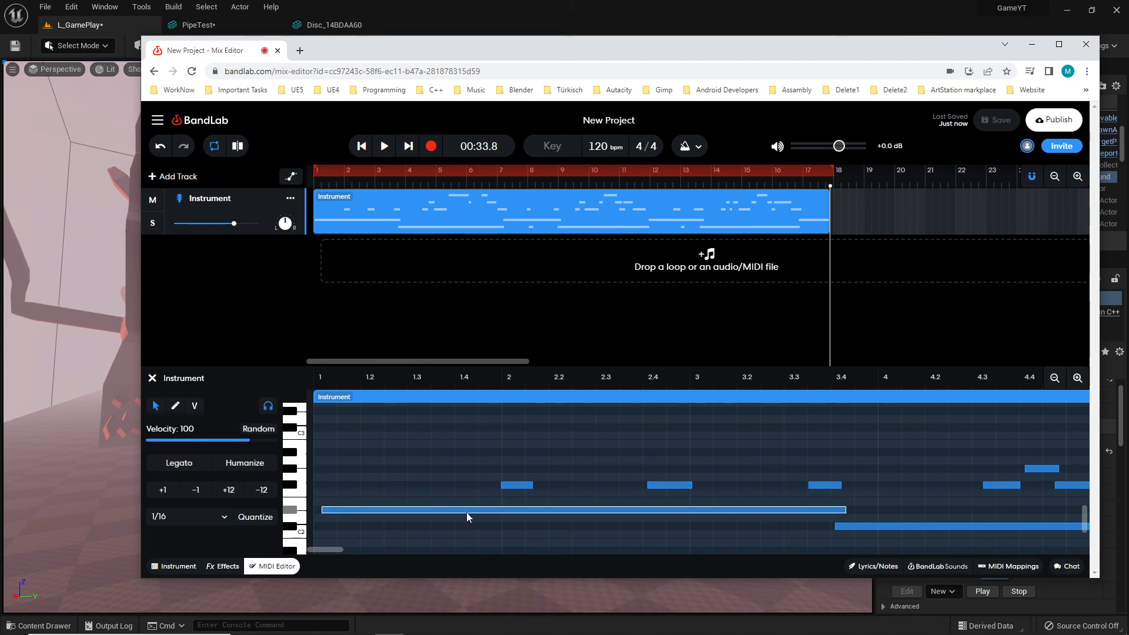
left_click(507, 484)
left_click(668, 485)
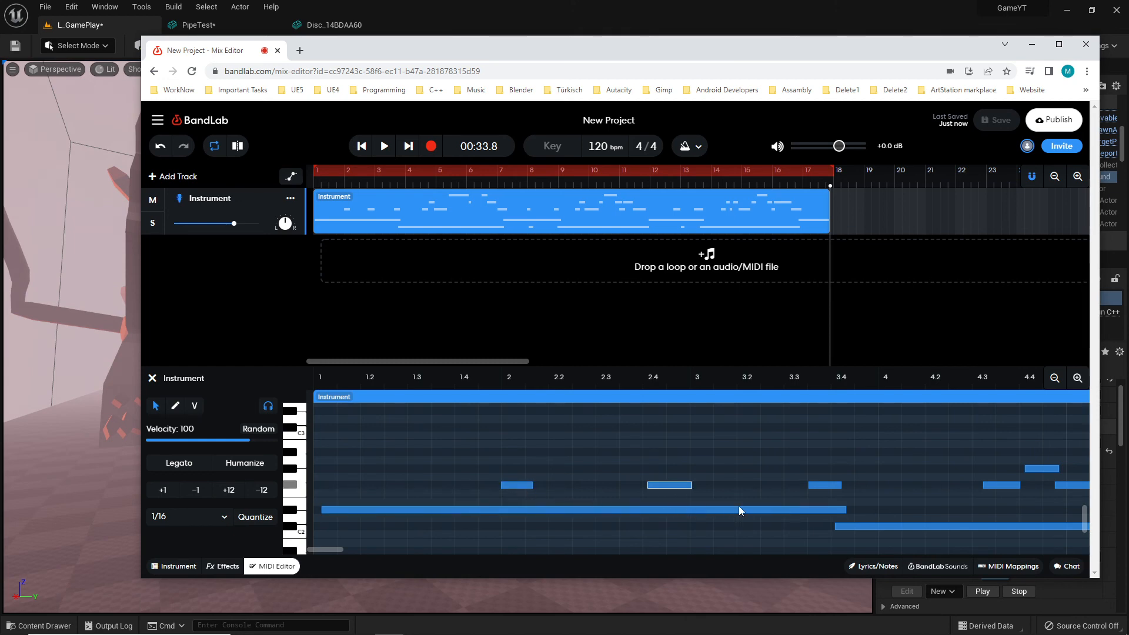
left_click(846, 510)
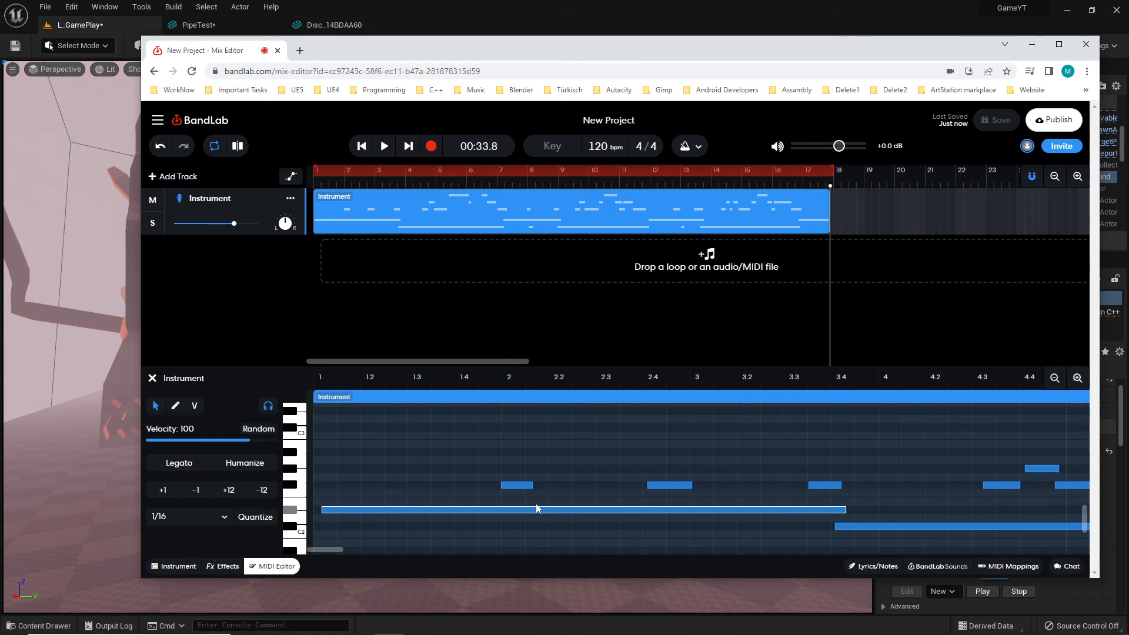
left_click(433, 494)
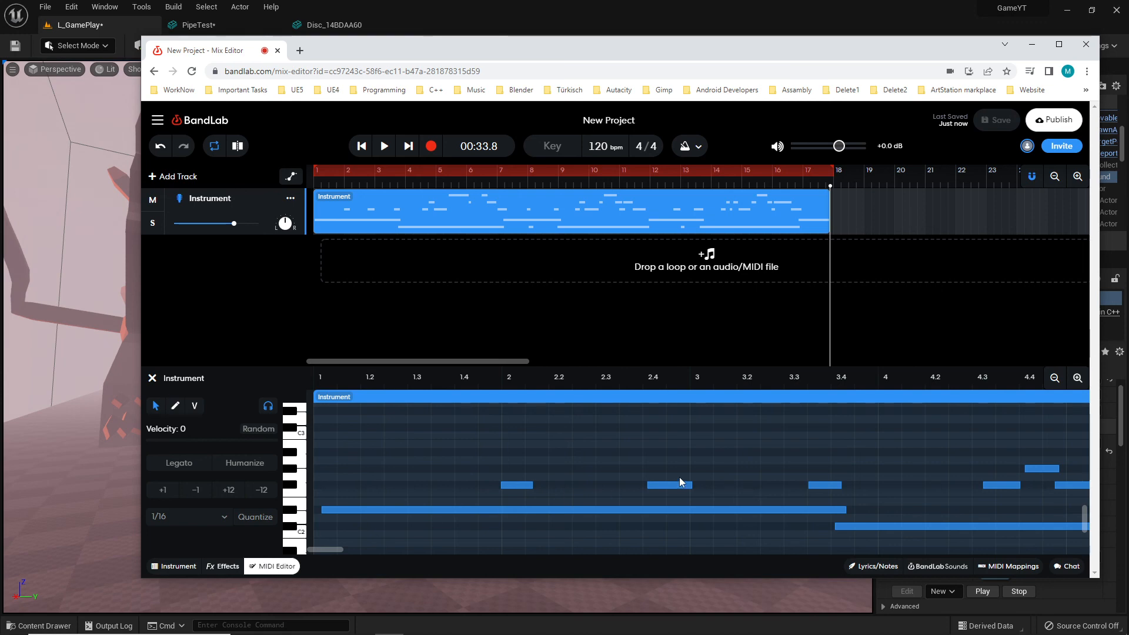
scroll(716, 405, "up", 3)
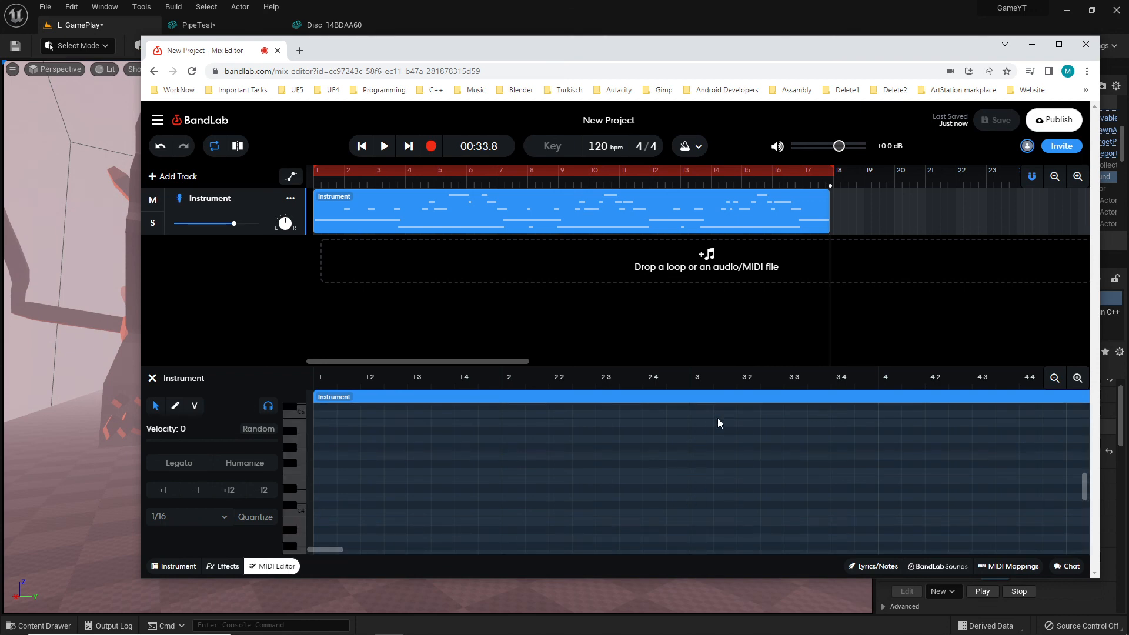
scroll(718, 418, "down", 5)
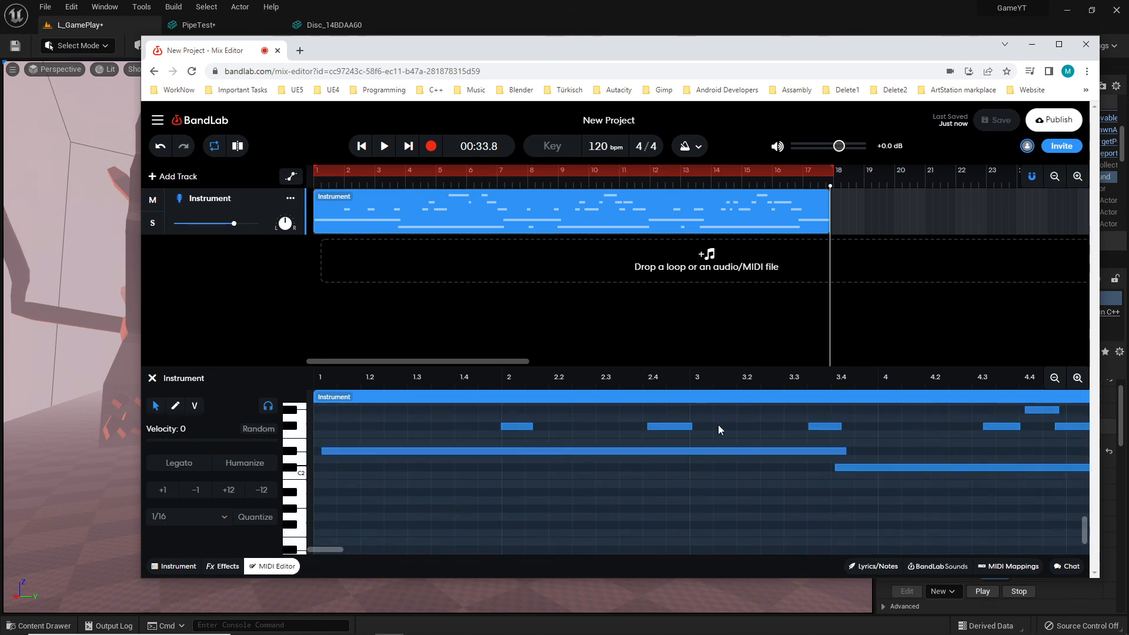
scroll(719, 429, "up", 2)
scroll(718, 429, "down", 1)
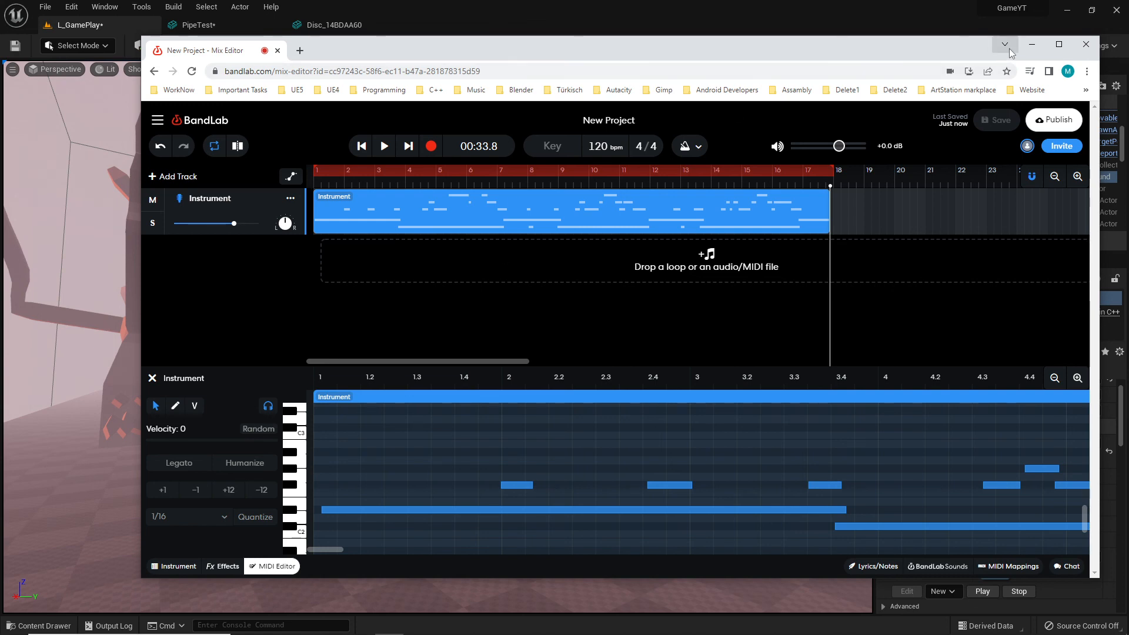
left_click_drag(783, 50, 691, 57)
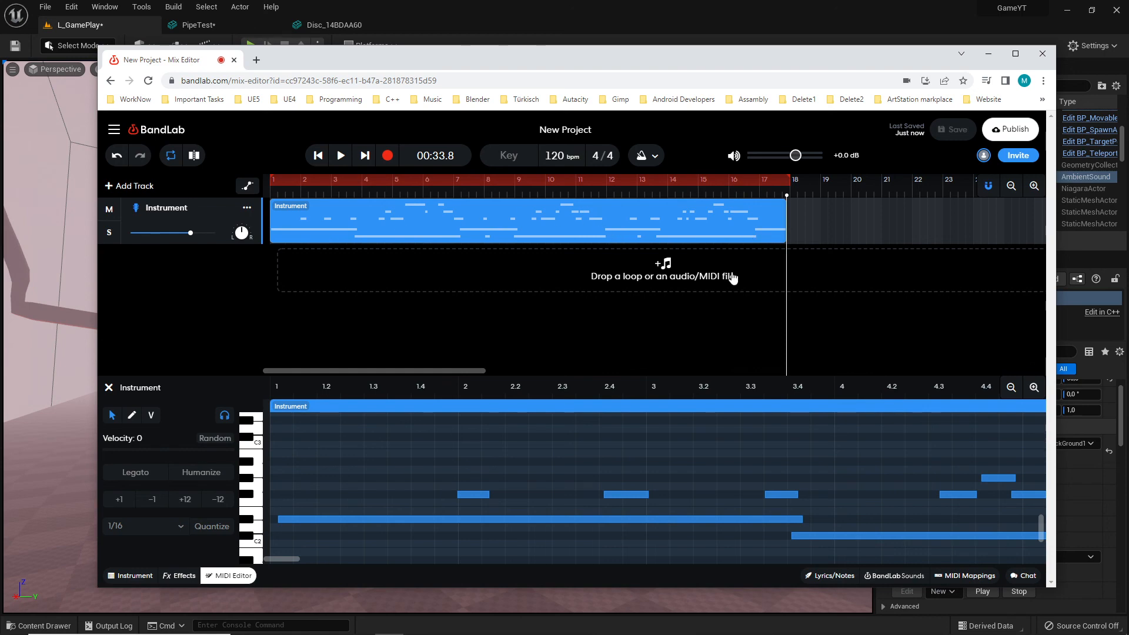
mouse_move(283, 557)
left_mouse_down()
mouse_move(451, 550)
mouse_move(264, 556)
left_mouse_up()
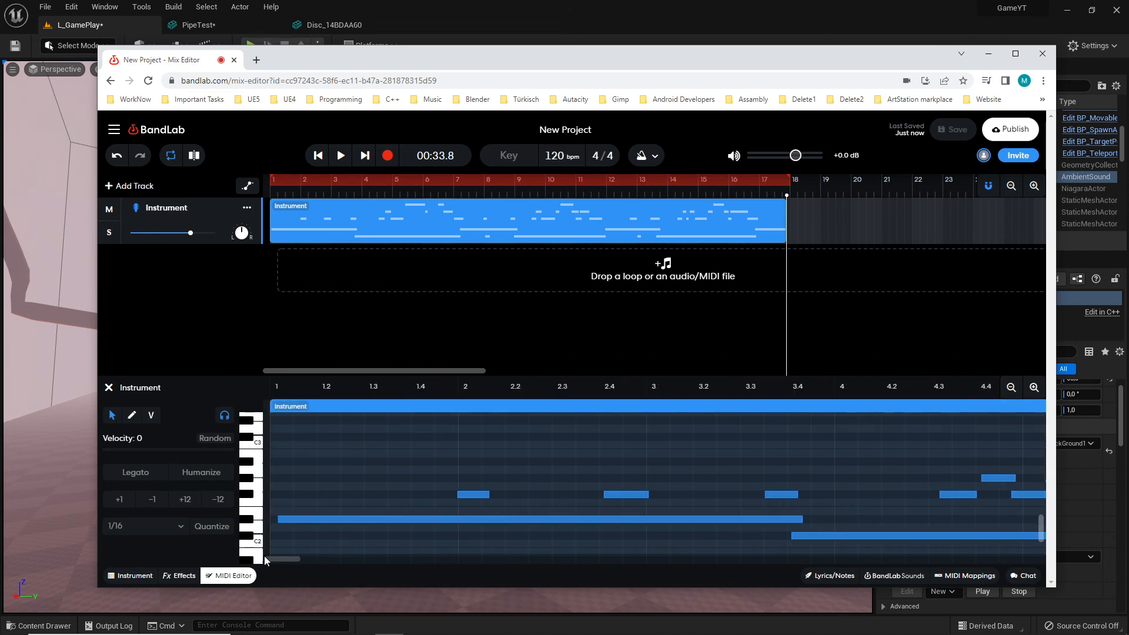